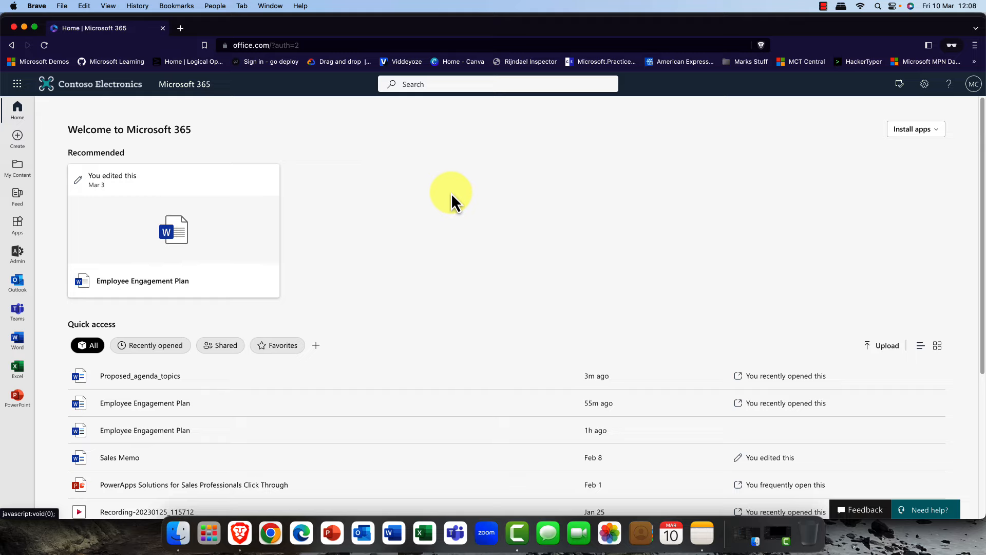
# - Check the available file actions for Proposed_agenda_topics in the Quick access list, without choosing any
pyautogui.scroll(-4, 431, 201)
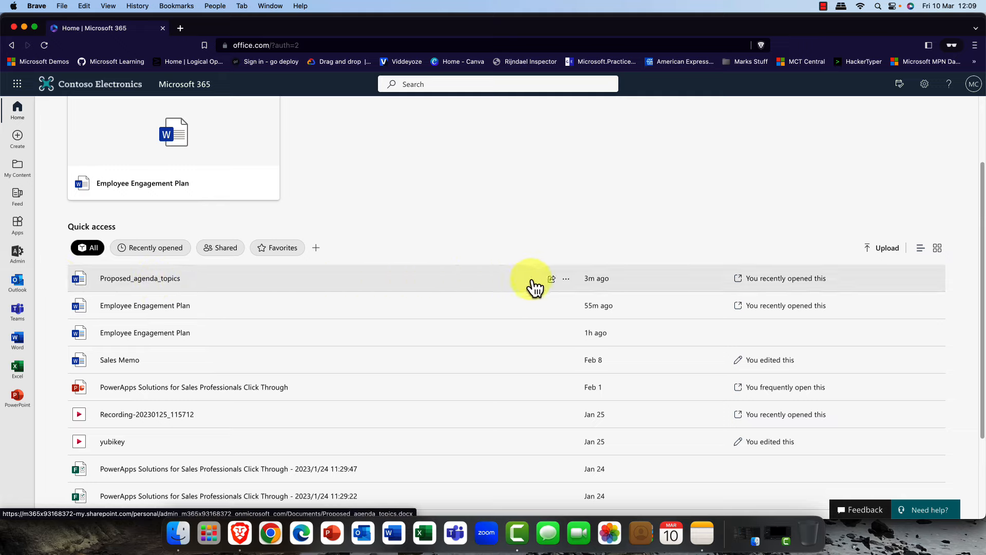
pyautogui.click(567, 279)
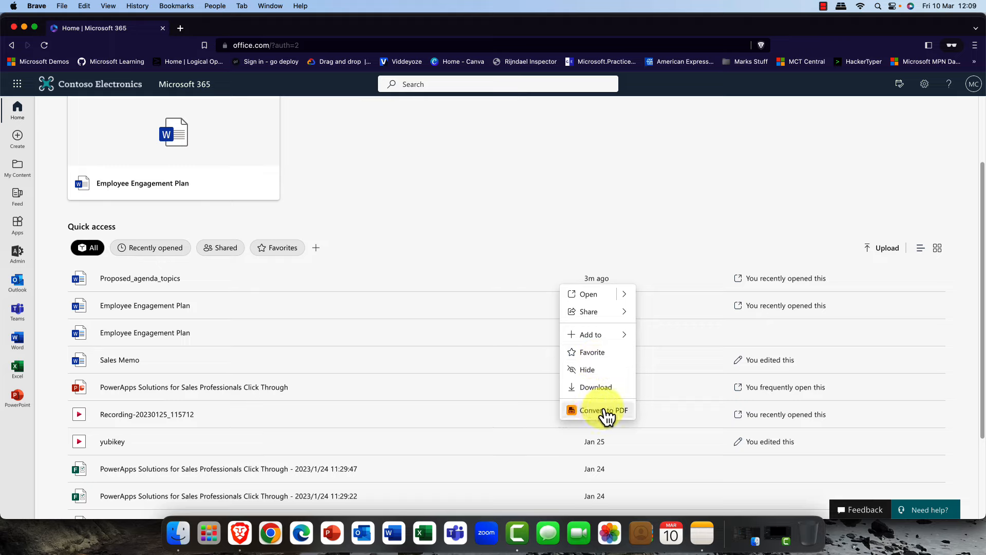
pyautogui.click(695, 171)
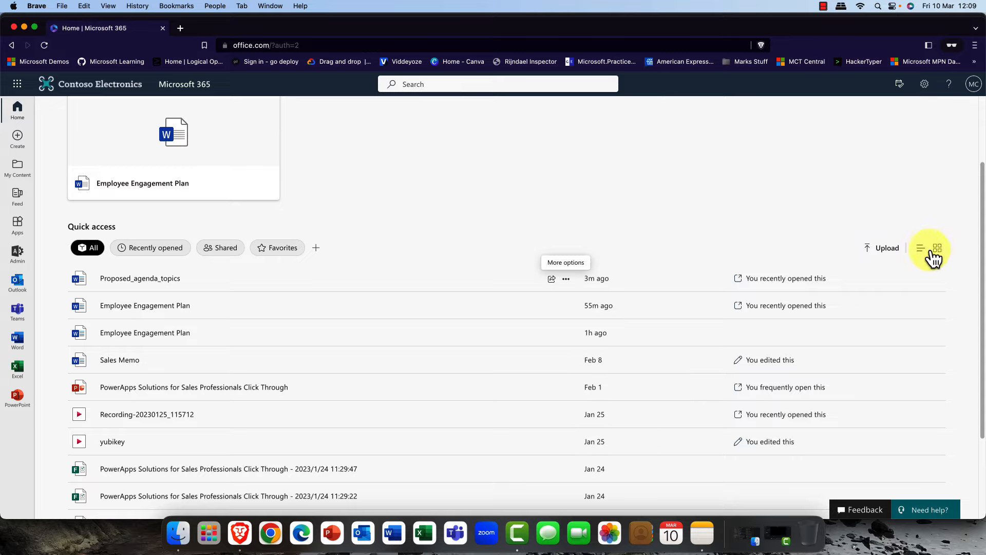
# - Switch the Quick access files from list view to tile view and look over the file thumbnails
pyautogui.scroll(5, 948, 260)
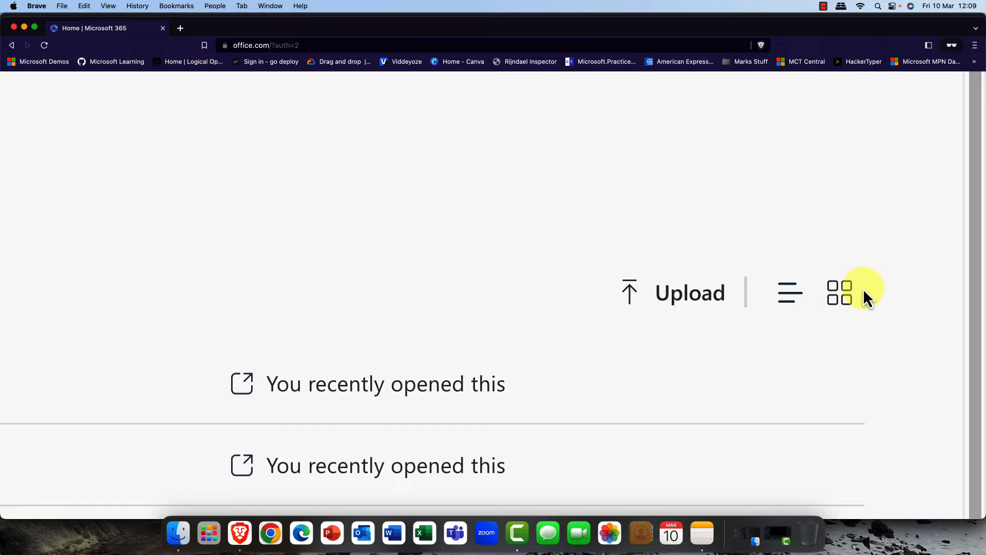
pyautogui.scroll(-5, 863, 293)
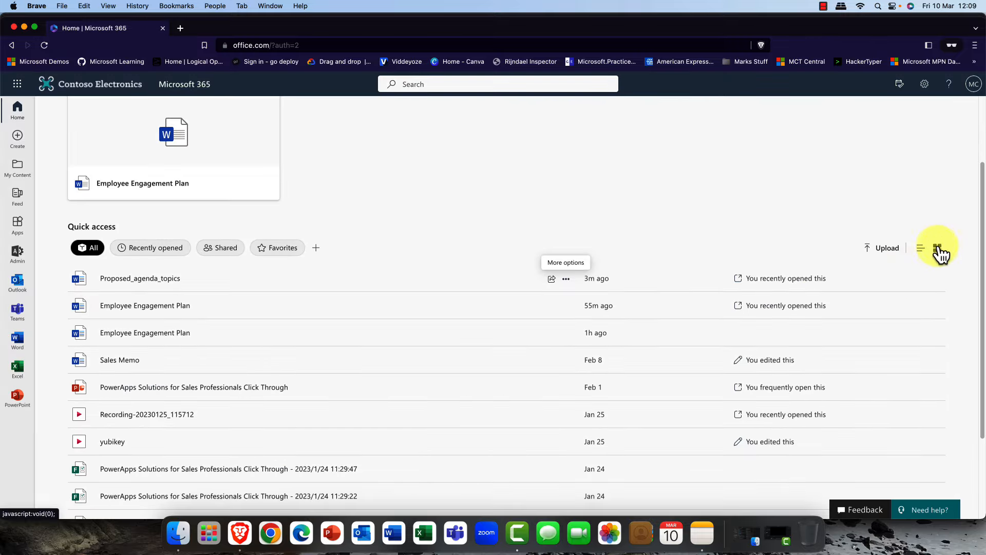
pyautogui.click(939, 251)
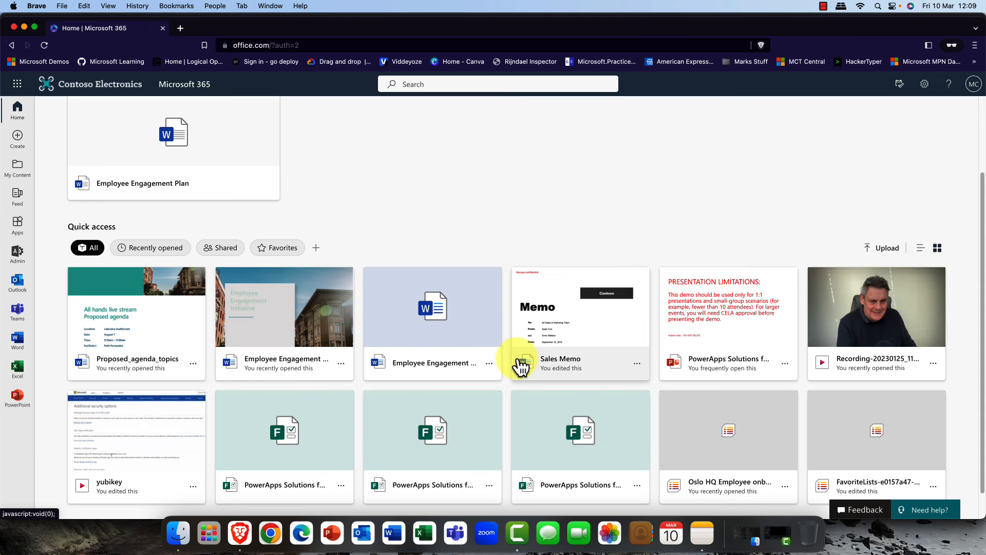
pyautogui.scroll(-1, 519, 365)
pyautogui.scroll(1, 516, 363)
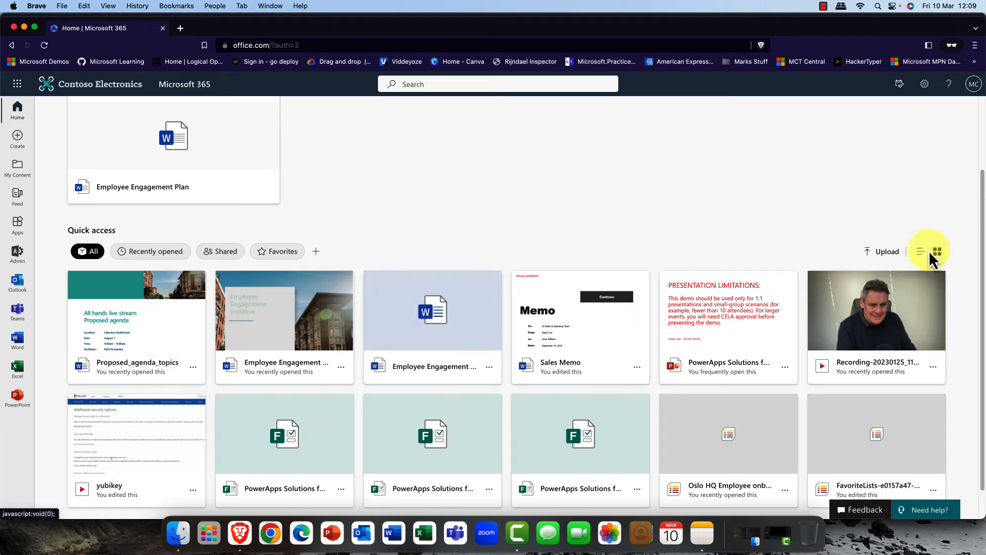
pyautogui.scroll(3, 830, 260)
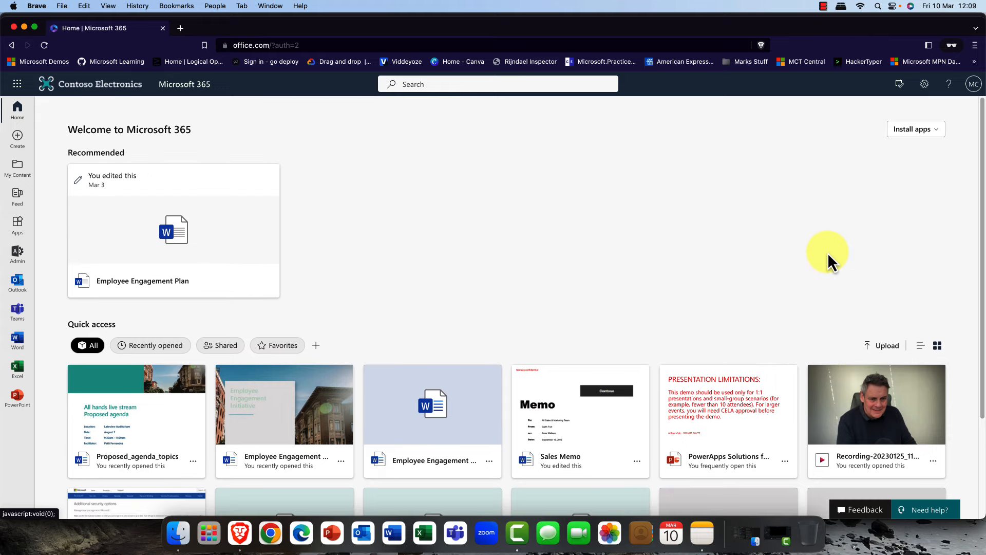
# - Open OneDrive from the Microsoft 365 apps and enlarge the page to 110%
pyautogui.click(17, 84)
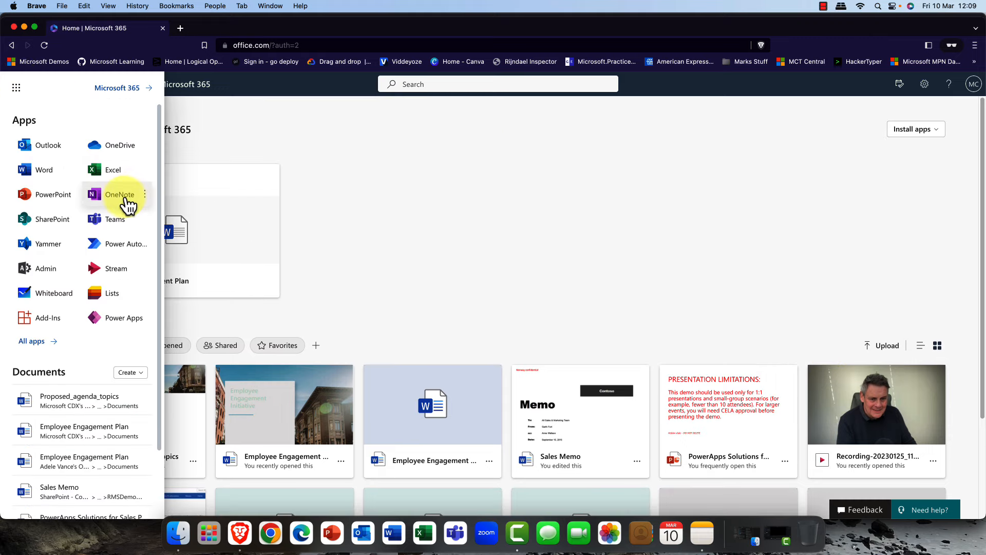
pyautogui.click(113, 149)
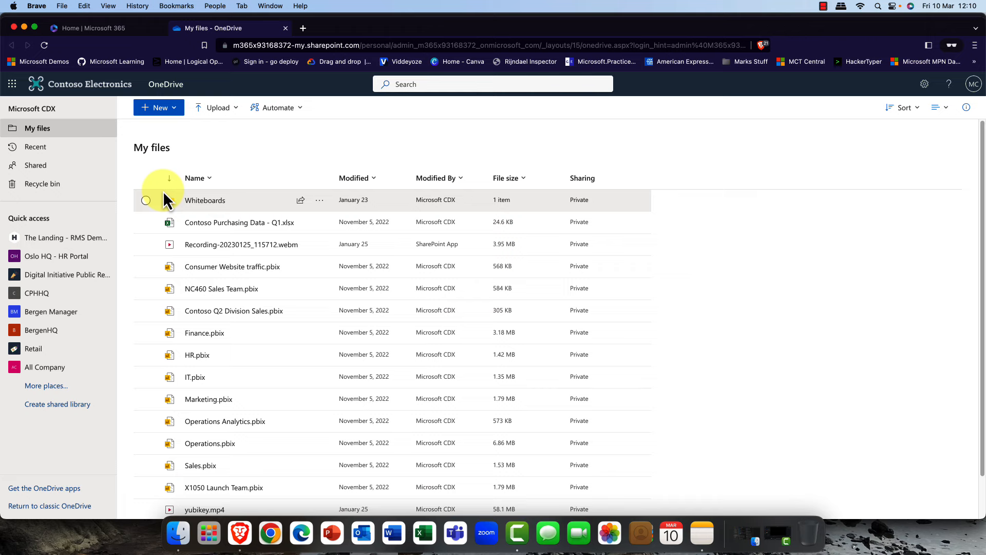
pyautogui.press('super+equal')
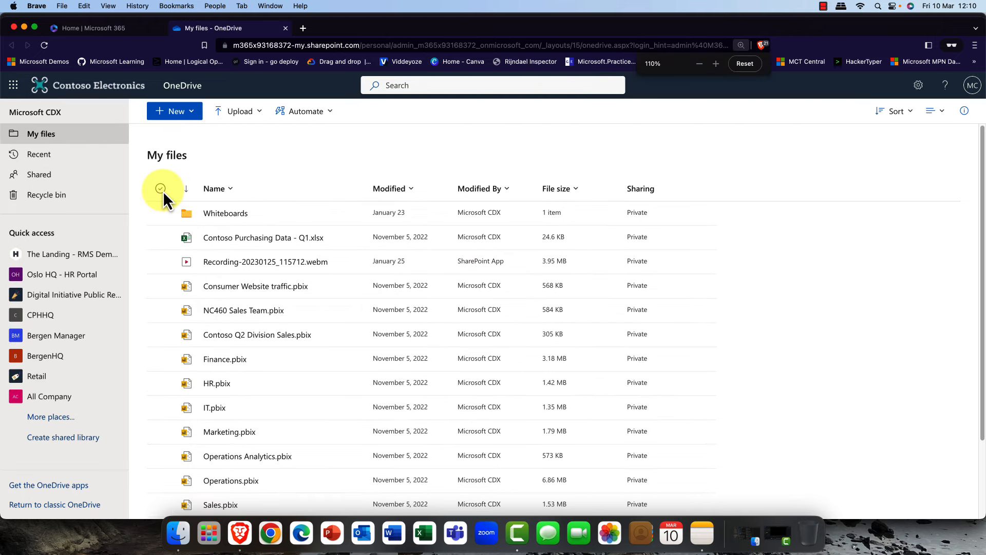
# - Select the four files from Contoso Purchasing Data - Q1.xlsx through NC460 Sales Team.pbix to review the bulk actions, and clear the selection
pyautogui.click(161, 241)
pyautogui.click(160, 262)
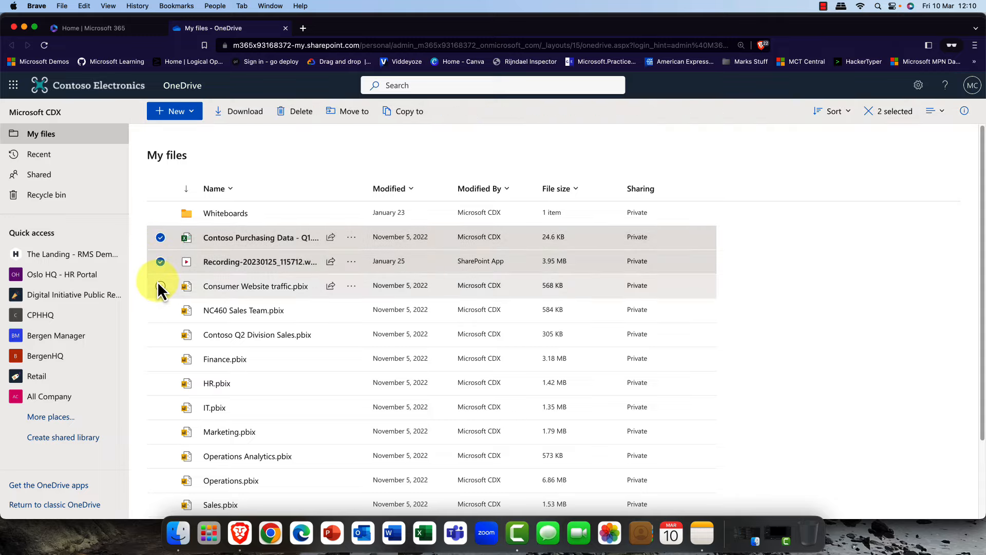
pyautogui.click(157, 286)
pyautogui.click(157, 308)
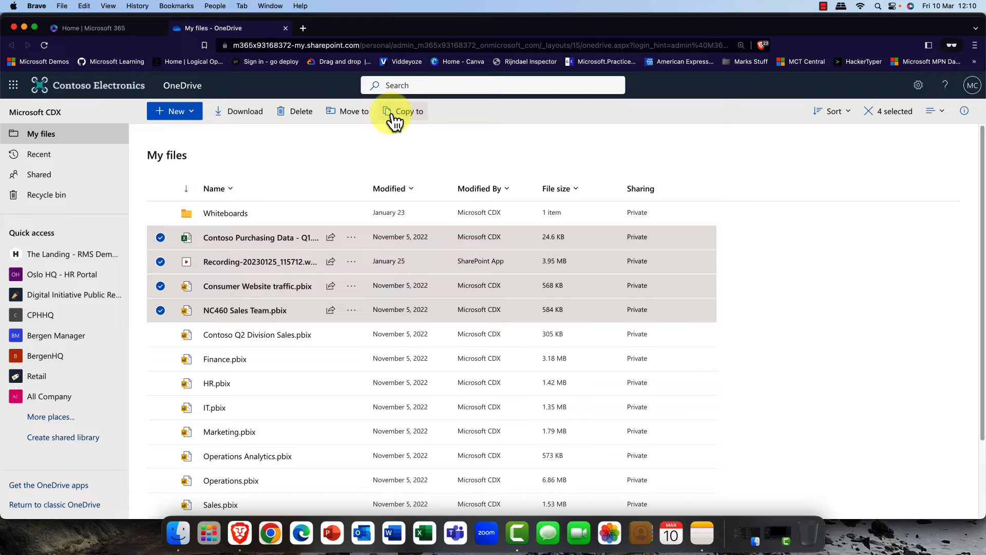
pyautogui.click(262, 170)
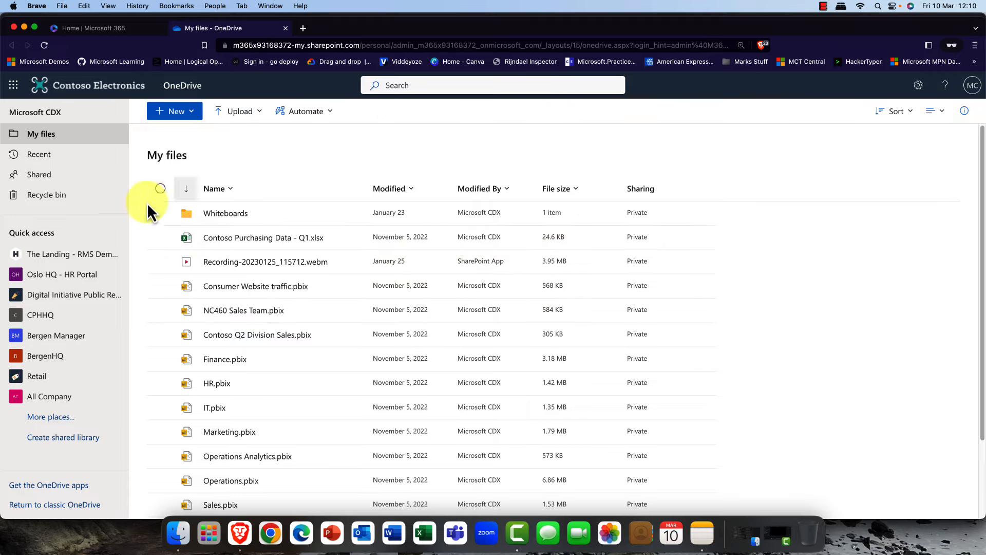
# - Review the item types that can be created and the file upload option in My files, cancelling the file selection
pyautogui.click(198, 116)
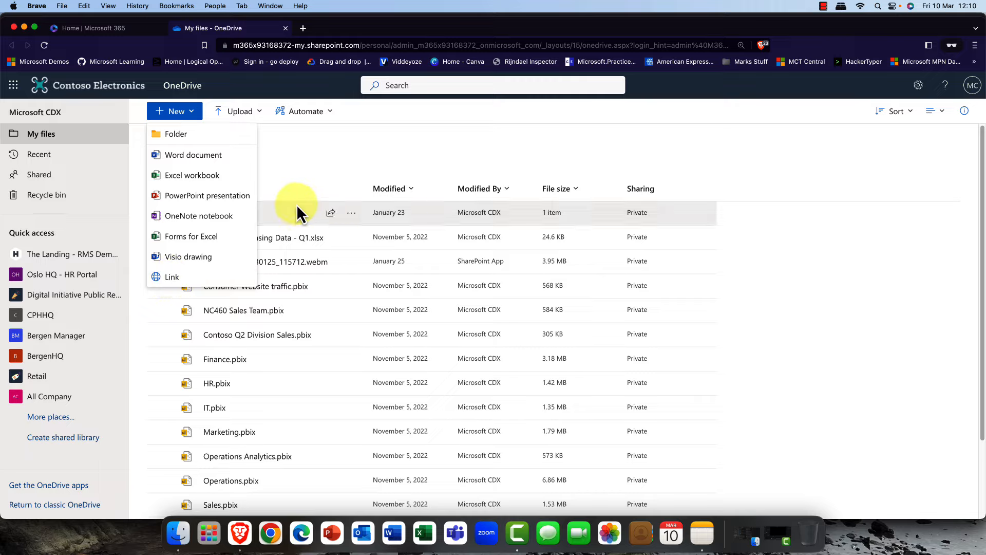
pyautogui.click(319, 148)
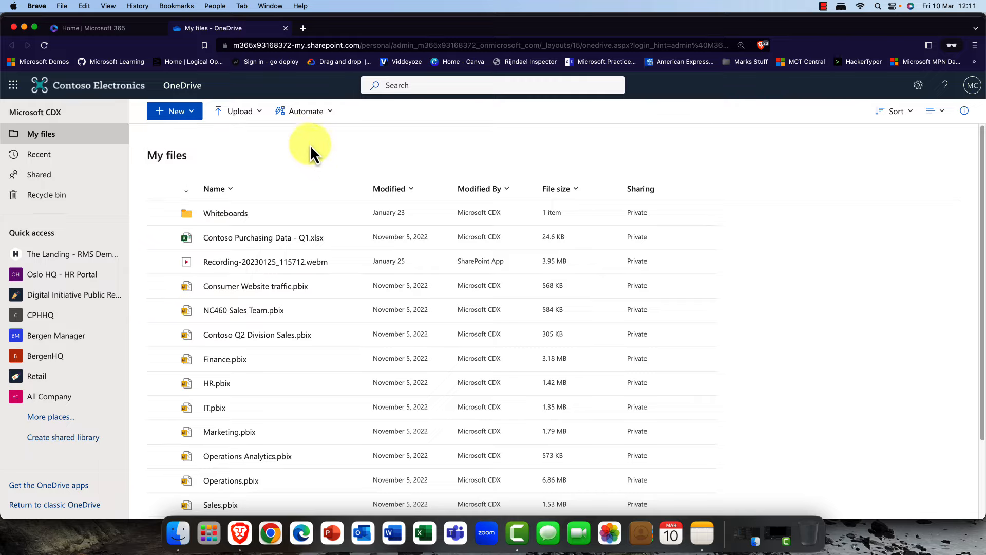
pyautogui.click(264, 115)
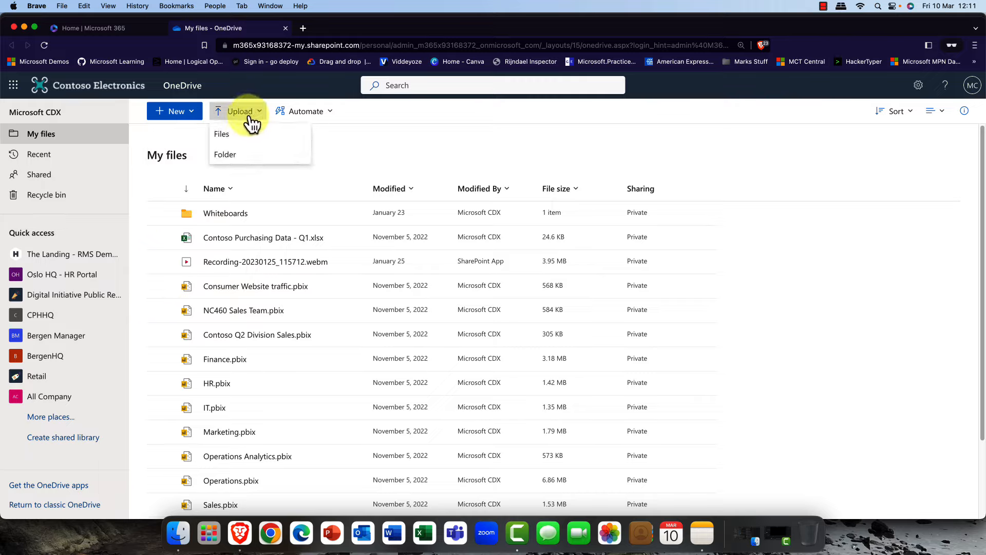
pyautogui.click(227, 136)
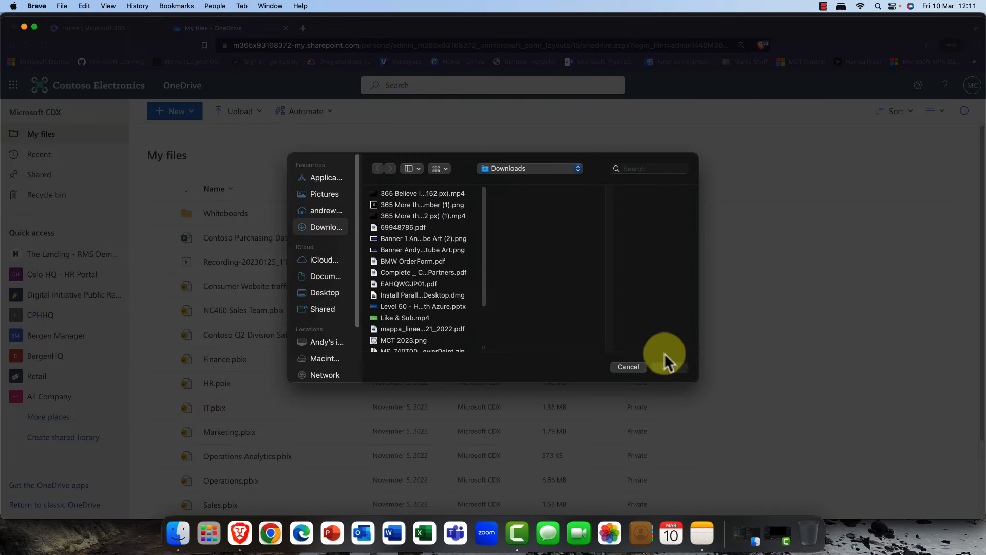
pyautogui.click(628, 367)
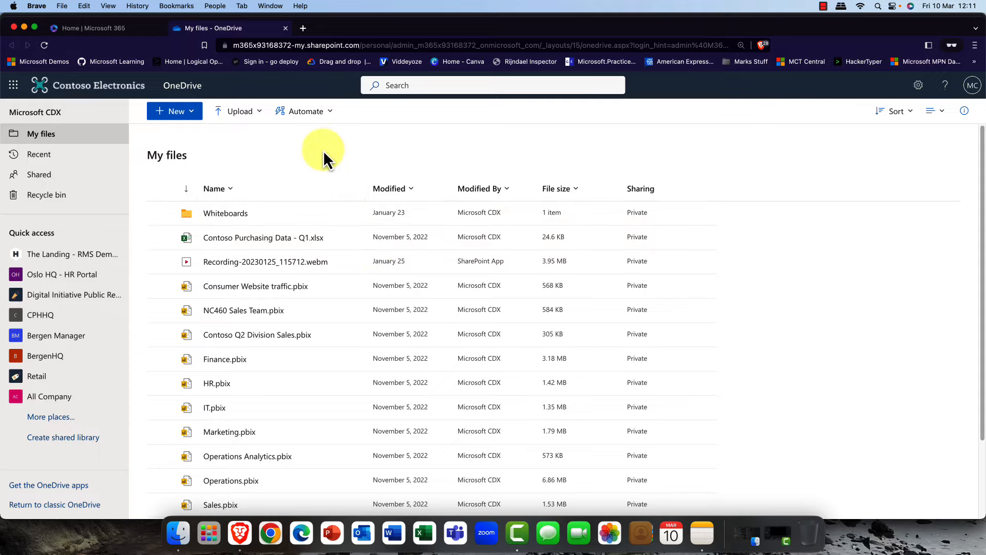
# - Review the Power Automate templates offered for creating a flow in OneDrive, and close them without choosing one
pyautogui.click(332, 121)
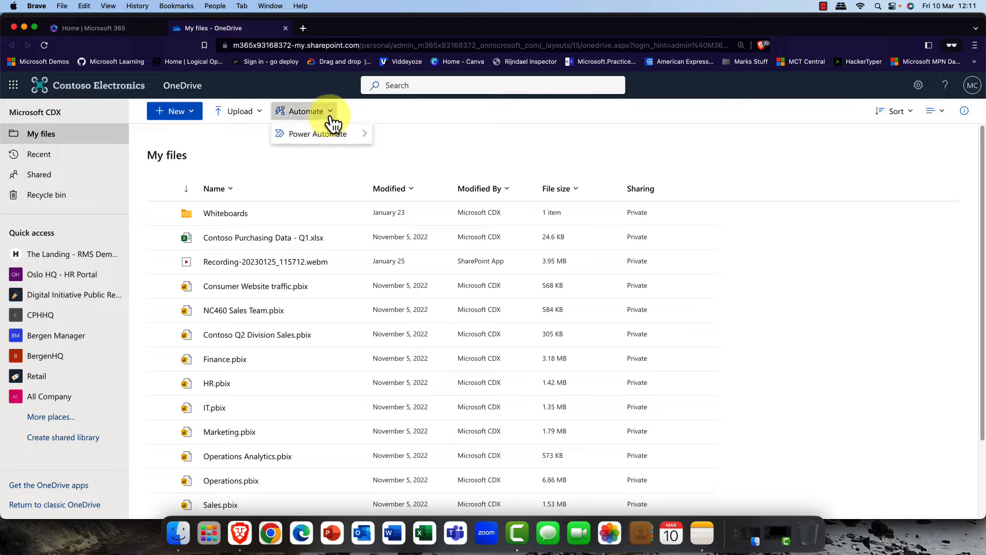
pyautogui.moveTo(349, 137)
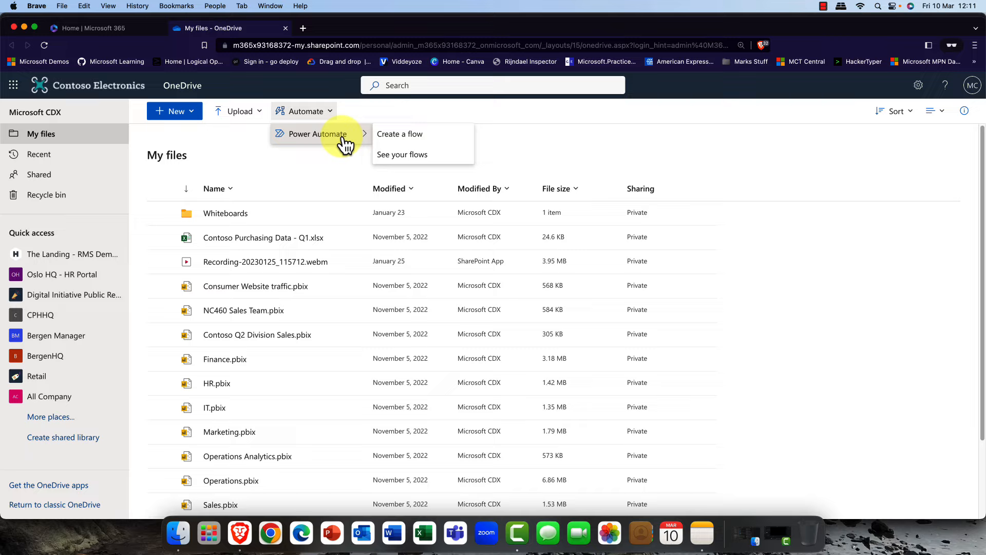
pyautogui.click(390, 138)
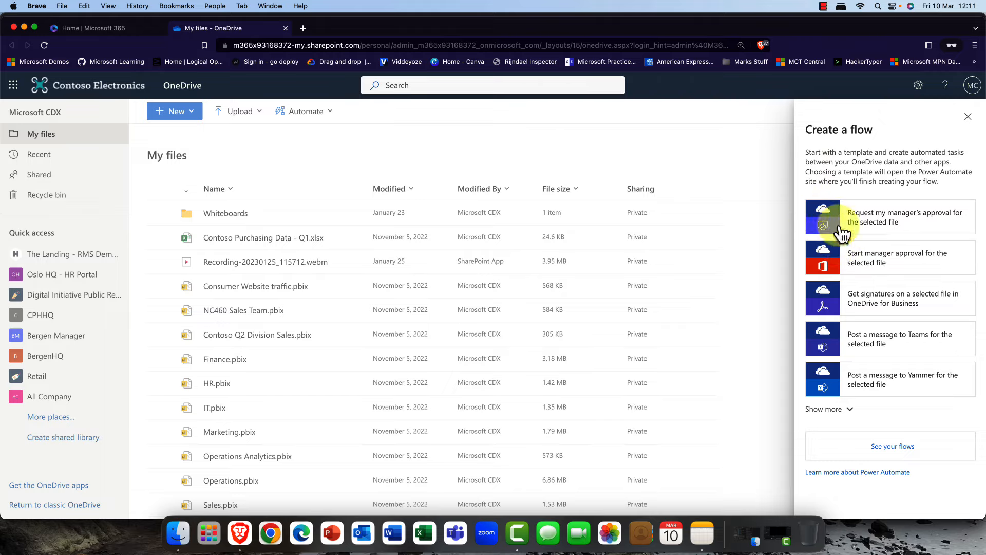
pyautogui.click(969, 118)
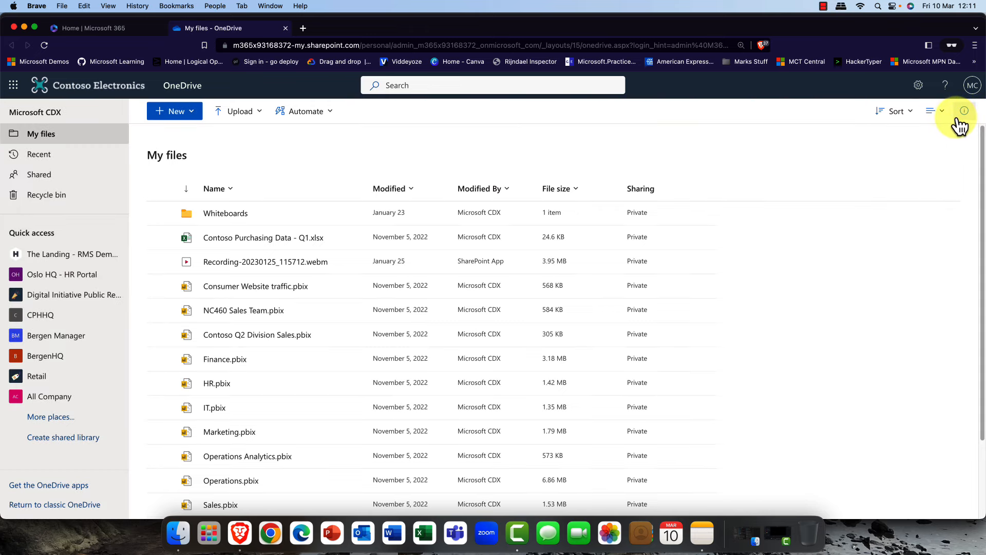
# - Open Contoso Purchasing Data - Q1.xlsx in the browser to view its contents, and close the workbook
pyautogui.click(159, 238)
pyautogui.moveTo(283, 248)
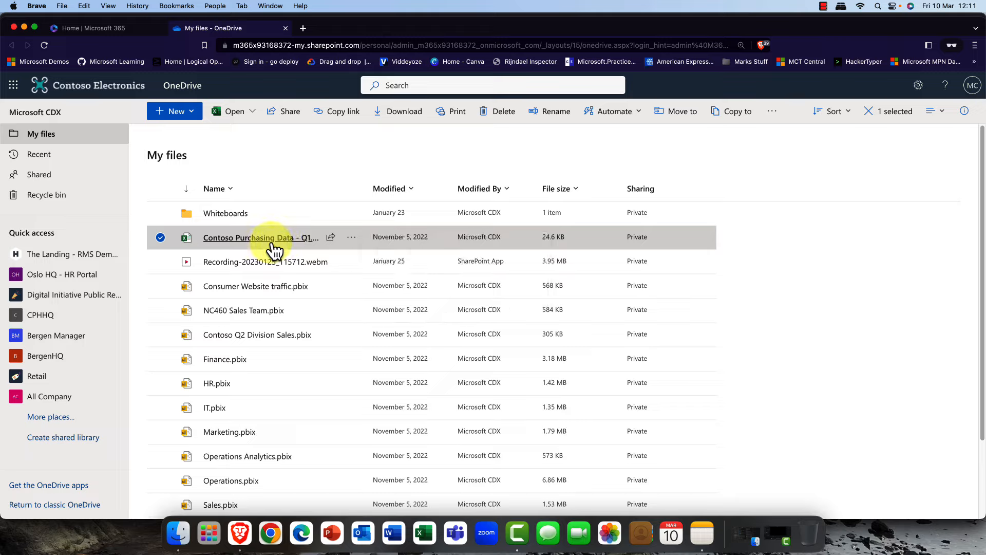
pyautogui.moveTo(275, 251)
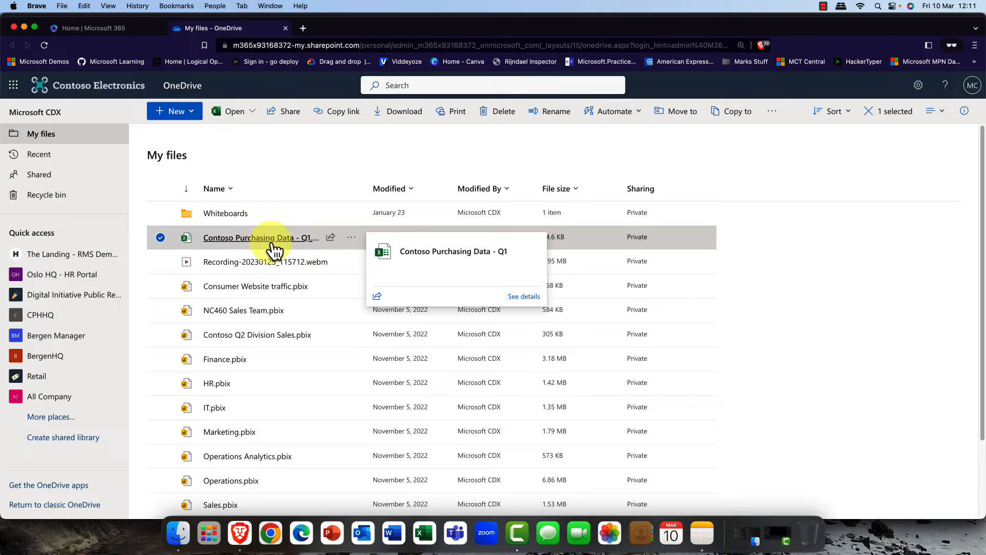
pyautogui.click(254, 114)
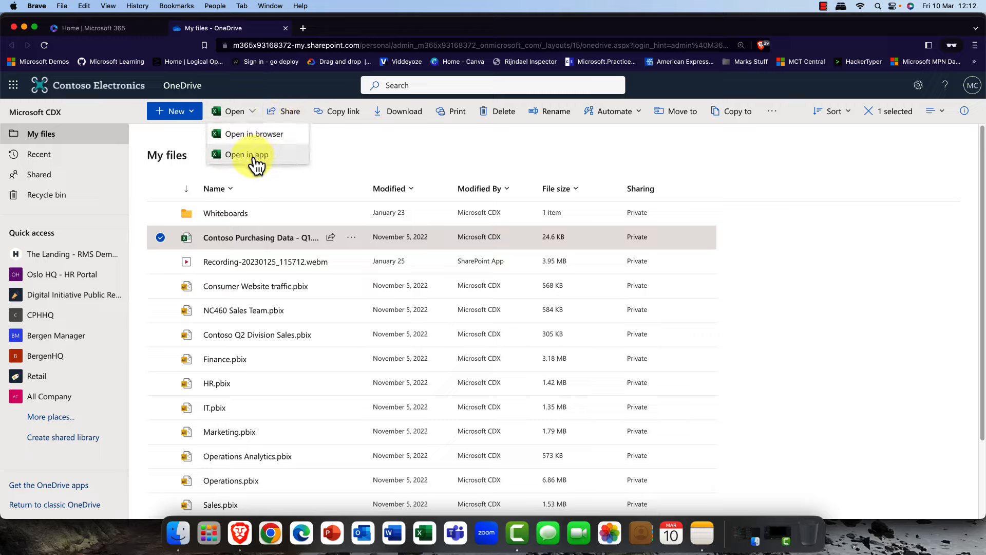
pyautogui.click(252, 132)
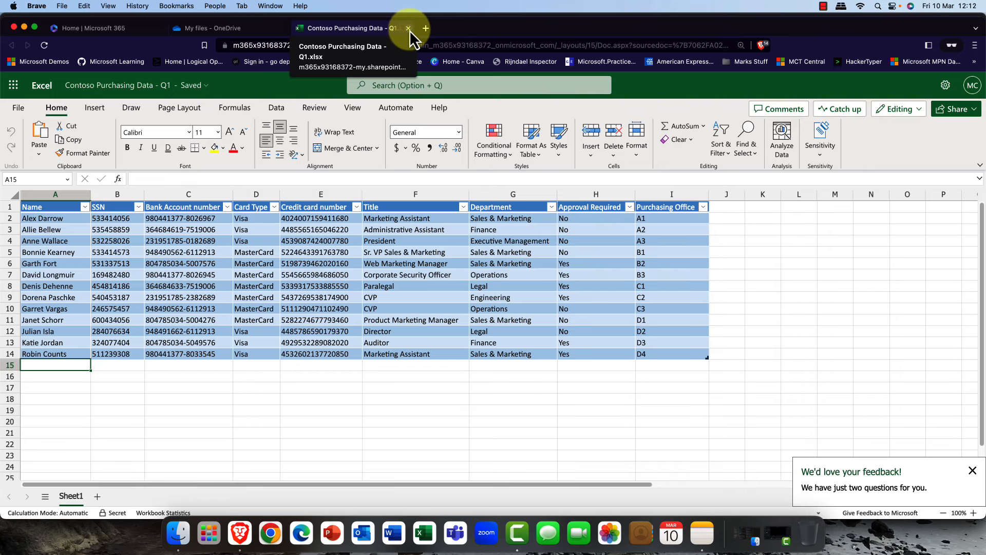
pyautogui.click(409, 29)
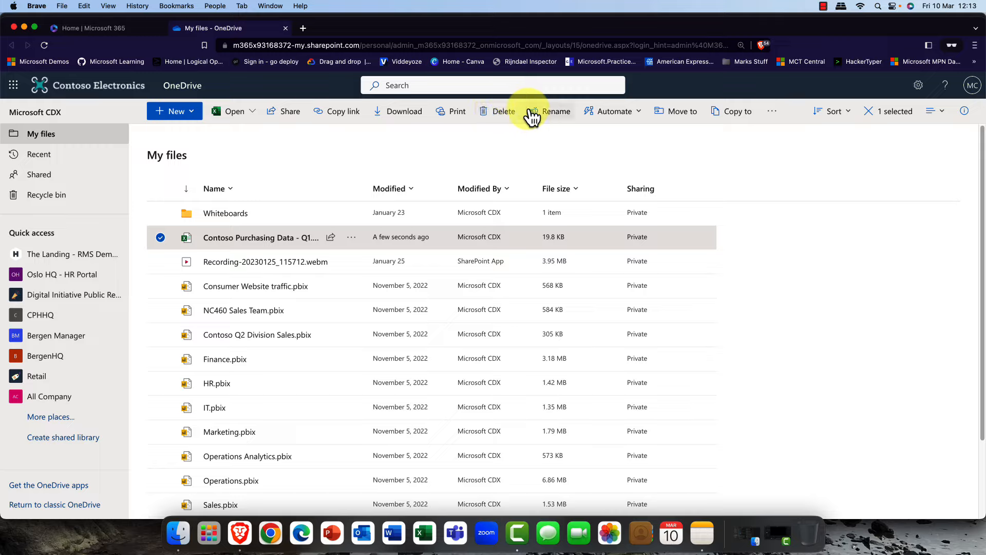
# - Check the OneDrive recycle bin and the second-stage recycle bin, and return to My files
pyautogui.click(56, 203)
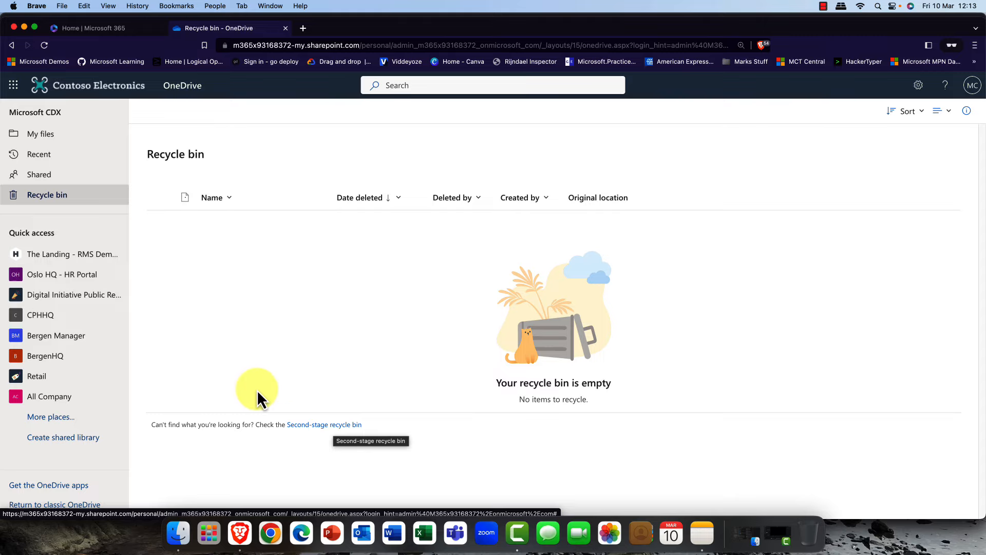
pyautogui.click(308, 433)
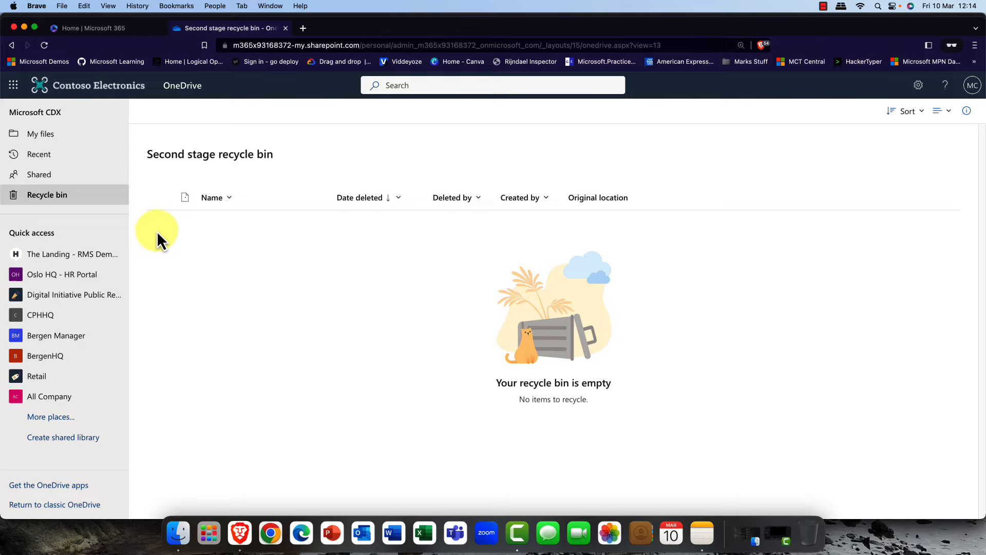
pyautogui.click(37, 133)
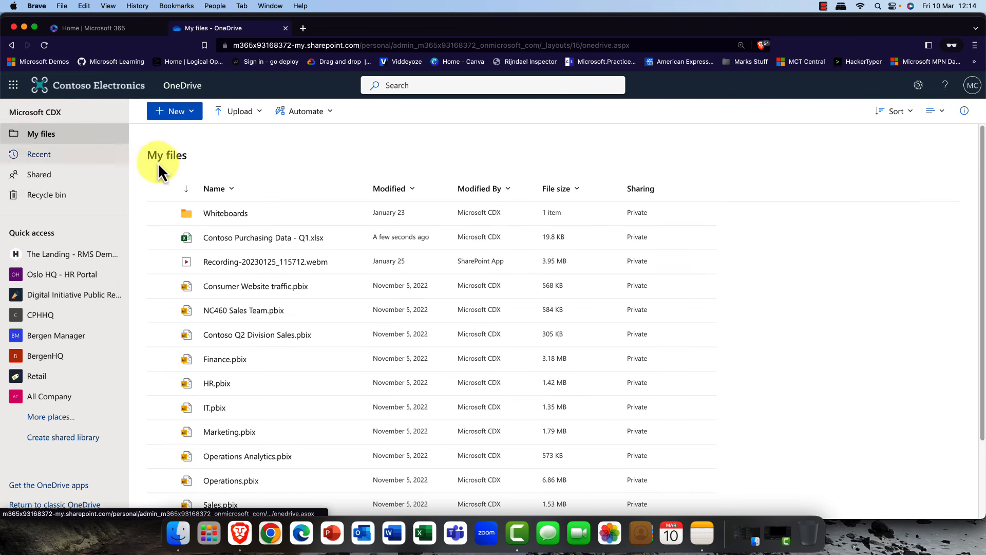
# - View the version history of Contoso Purchasing Data - Q1.xlsx
pyautogui.click(163, 240)
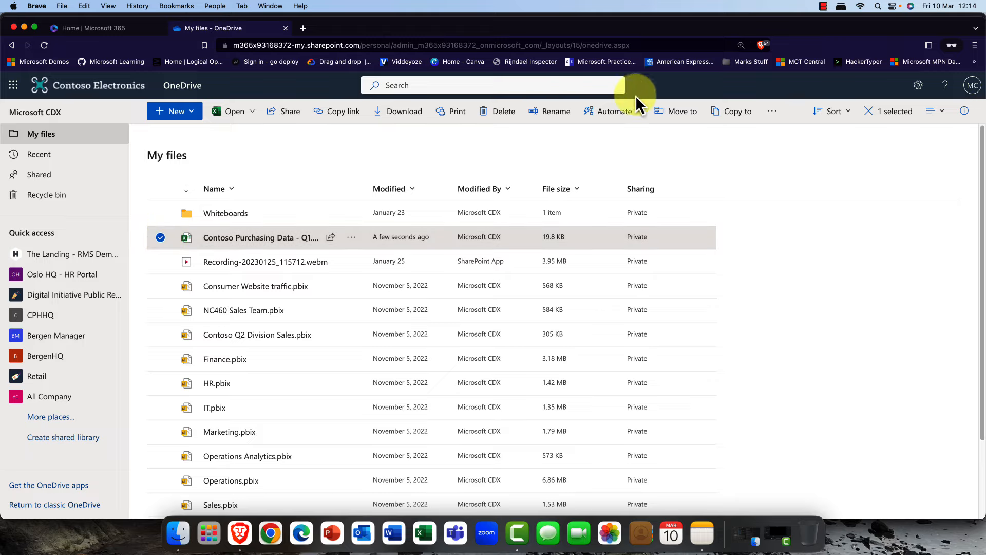
pyautogui.click(775, 118)
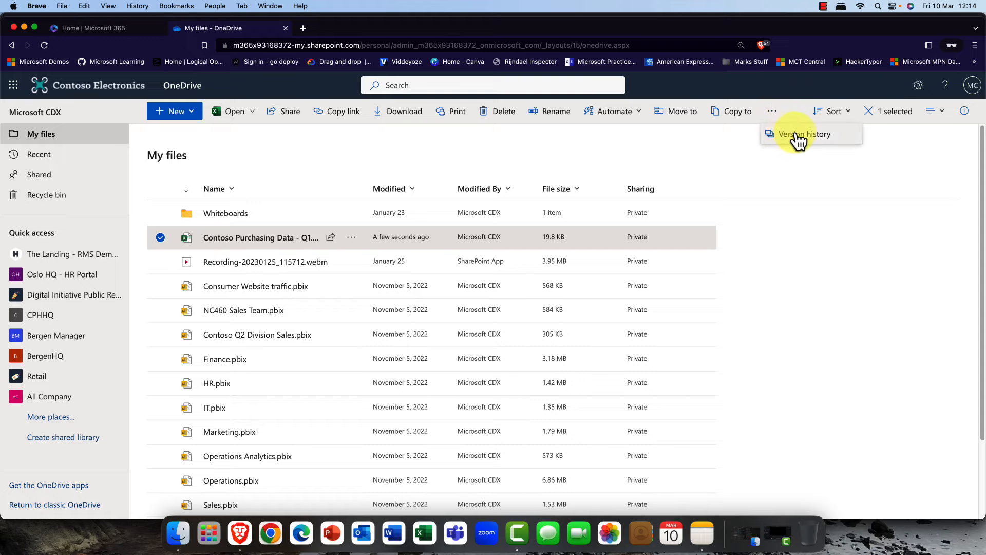
pyautogui.click(796, 134)
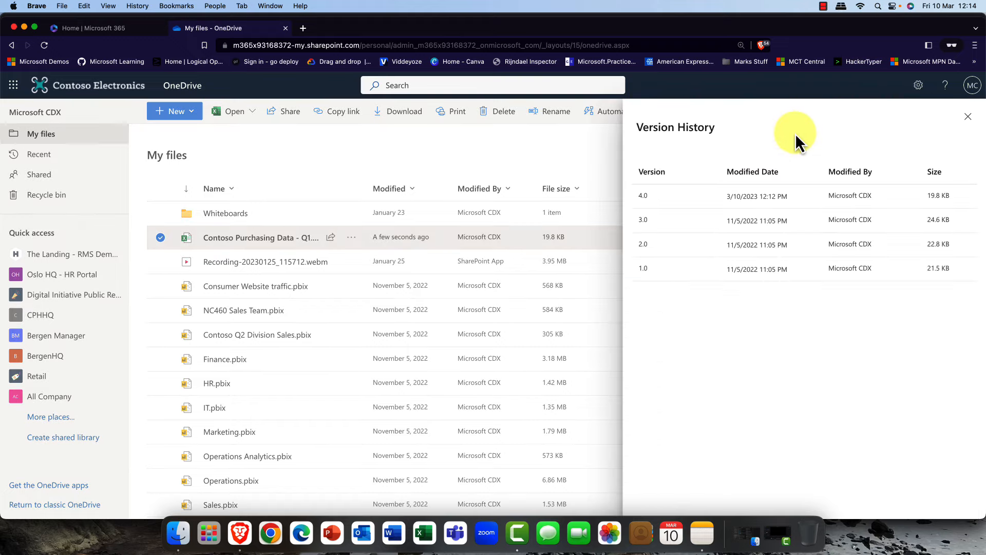
pyautogui.moveTo(673, 221)
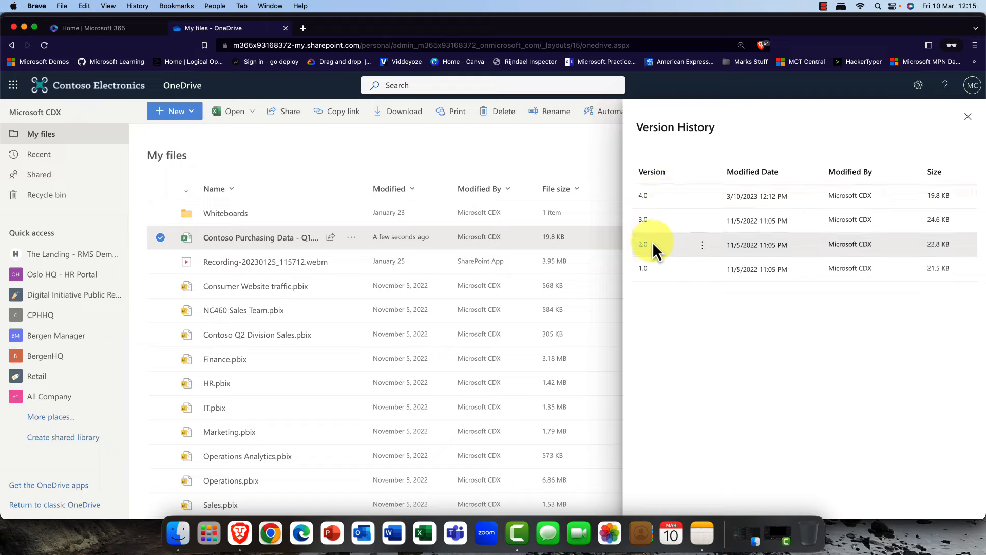
# - Check the options for version 3.0 of Contoso Purchasing Data - Q1.xlsx, and close the version history
pyautogui.click(704, 220)
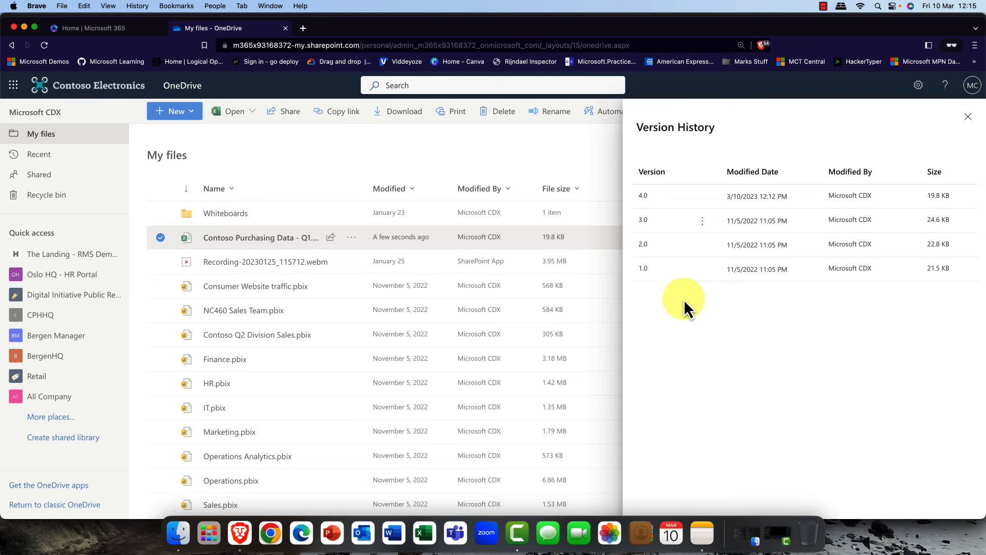
pyautogui.click(972, 121)
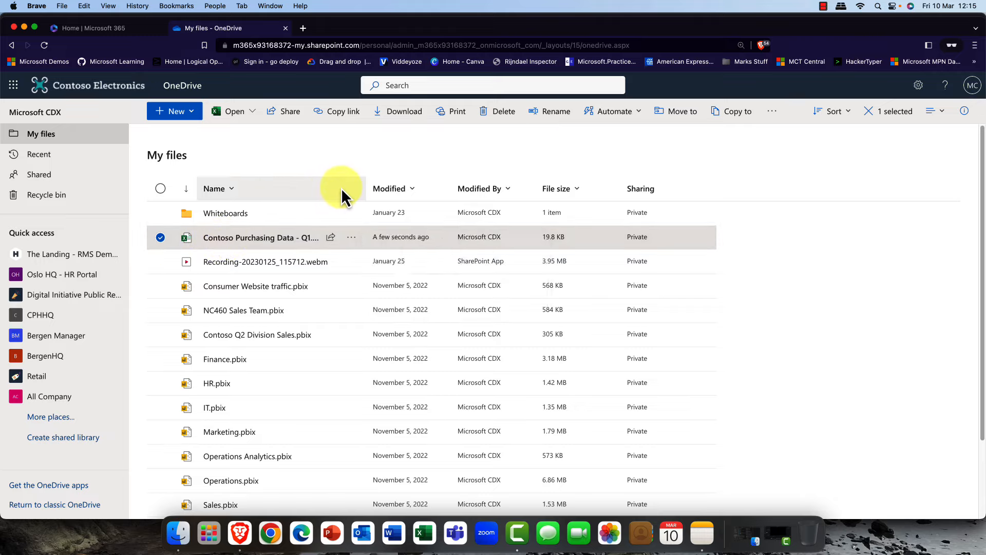
# - Start sharing Contoso Purchasing Data - Q1.xlsx and add a suggested colleague as the link's recipient
pyautogui.moveTo(333, 239)
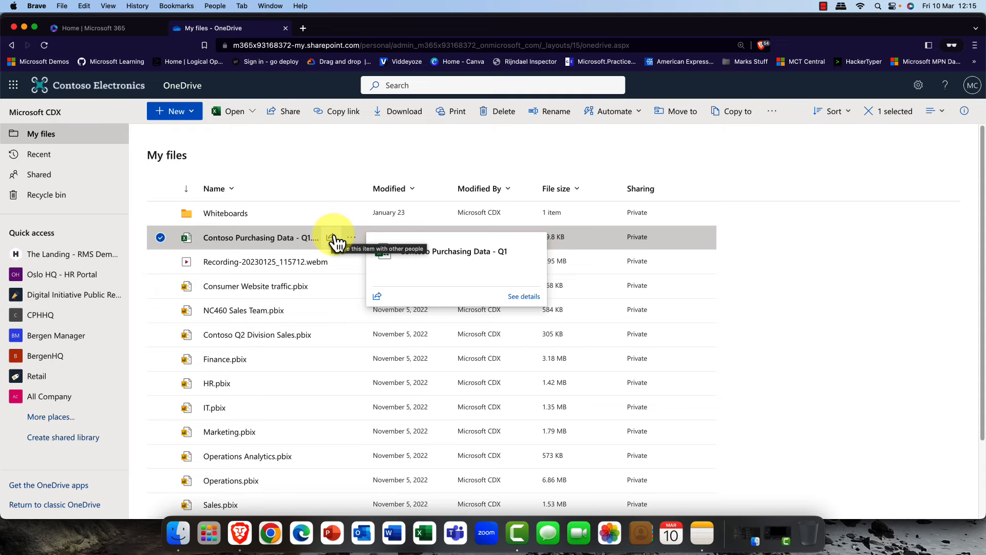
pyautogui.click(333, 238)
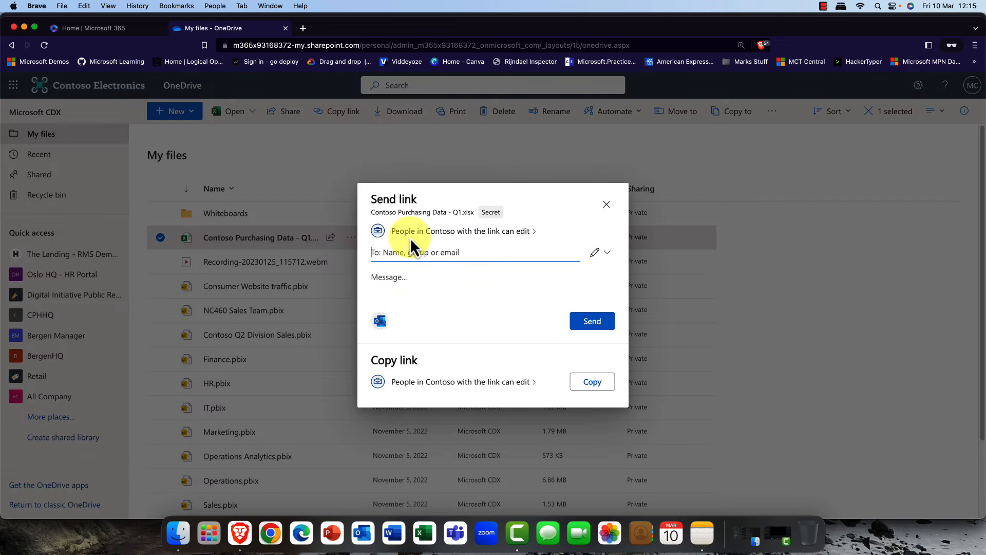
pyautogui.click(446, 248)
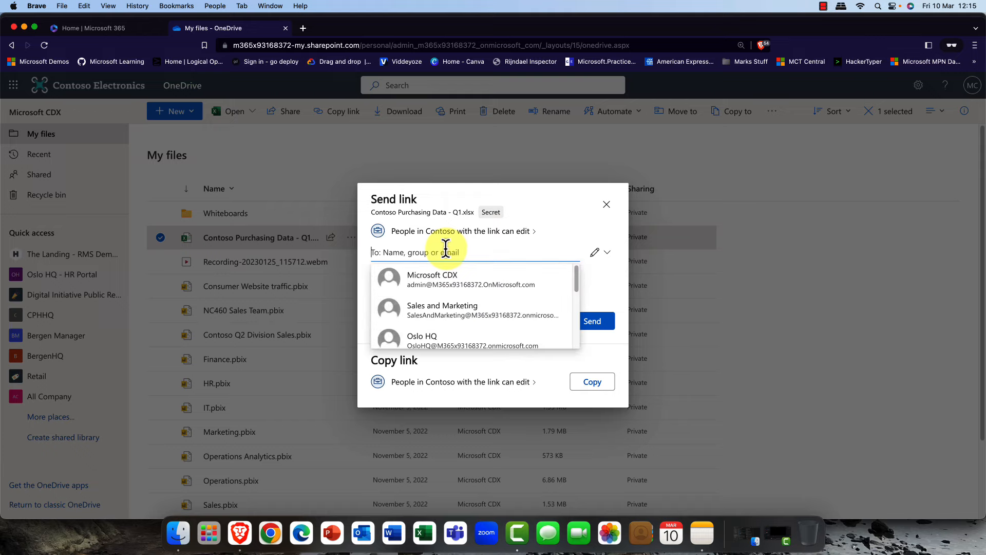
pyautogui.scroll(-5, 435, 311)
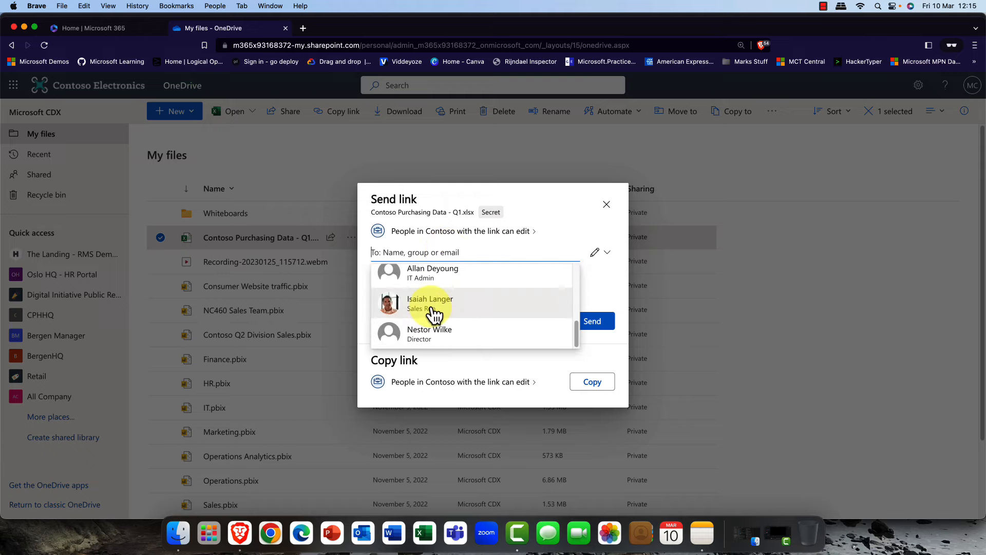
pyautogui.scroll(1, 434, 313)
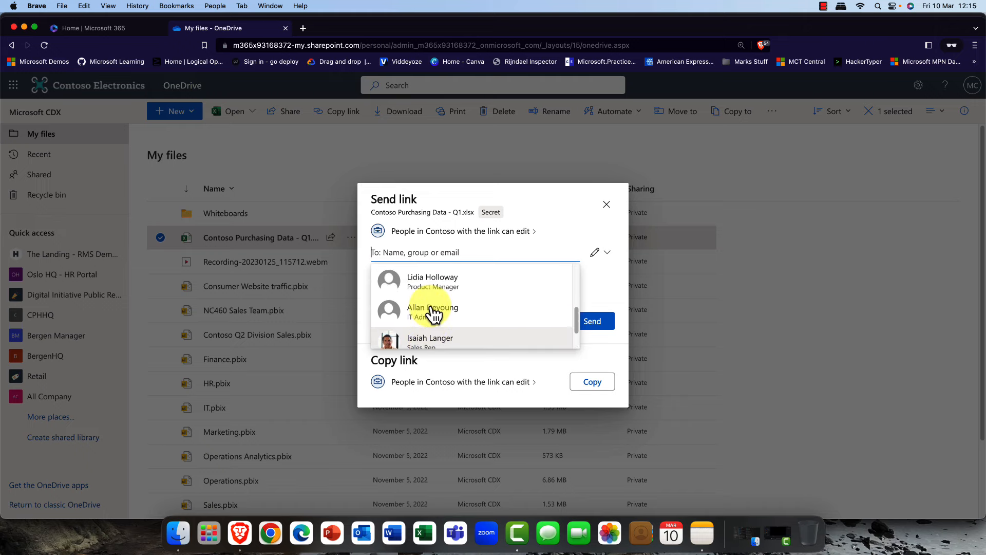
pyautogui.click(431, 293)
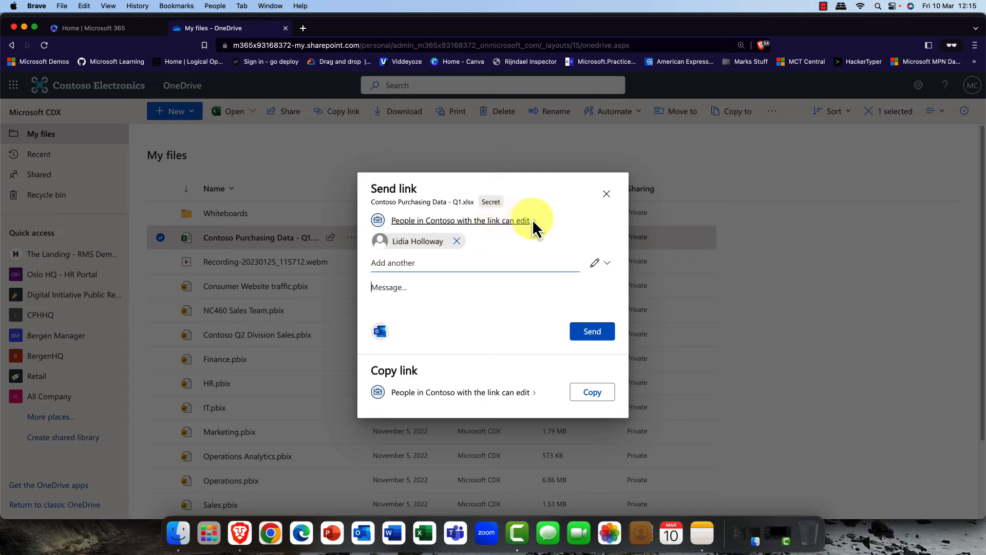
# - Review the link's audience choices and edit or view permissions, and close the sharing settings without applying them
pyautogui.click(513, 222)
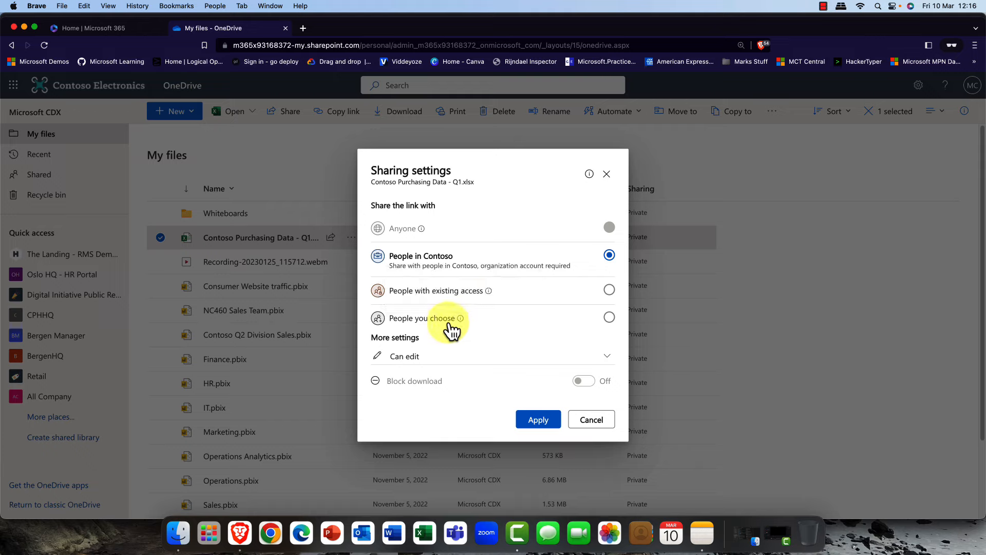
pyautogui.click(616, 361)
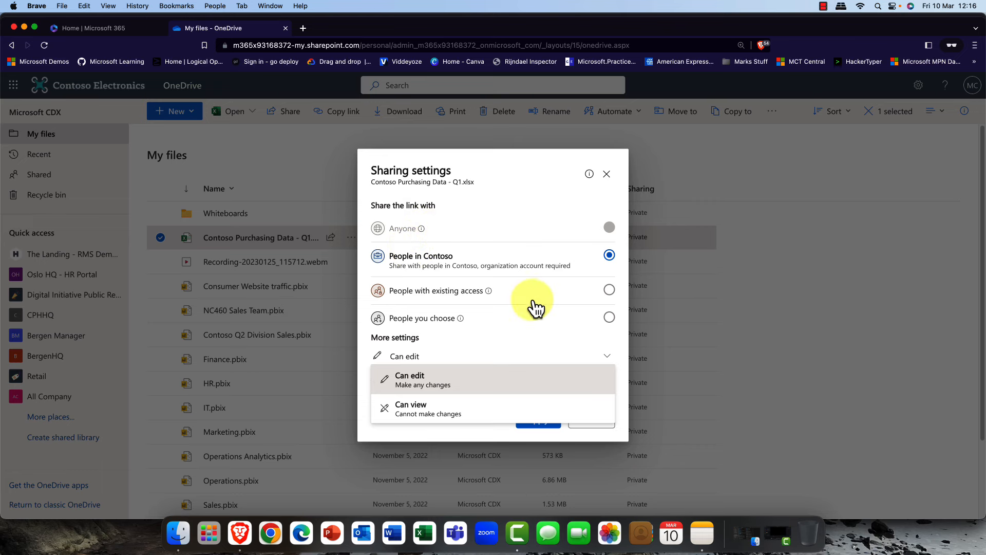
pyautogui.click(607, 174)
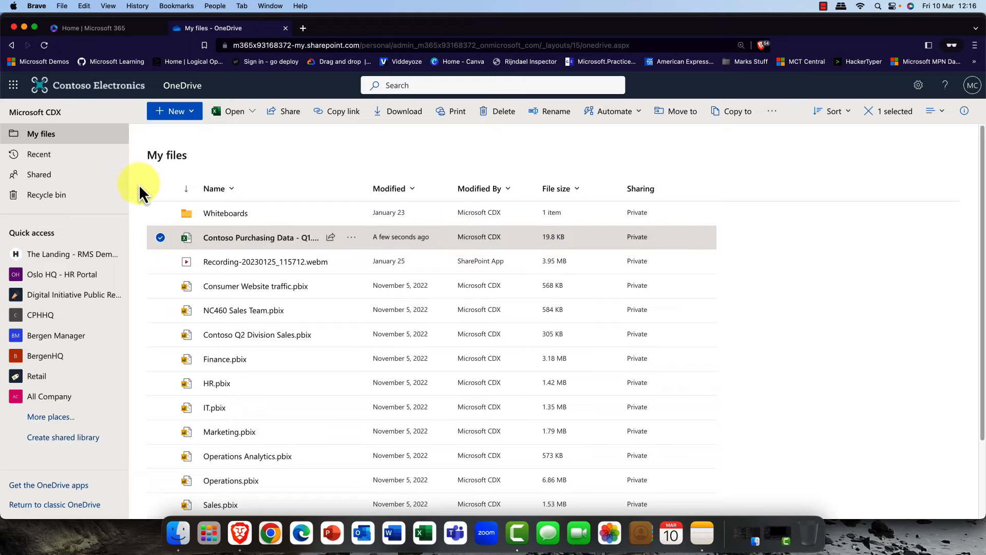
# - Open the SharePoint admin center by way of the Microsoft 365 admin center
pyautogui.click(106, 29)
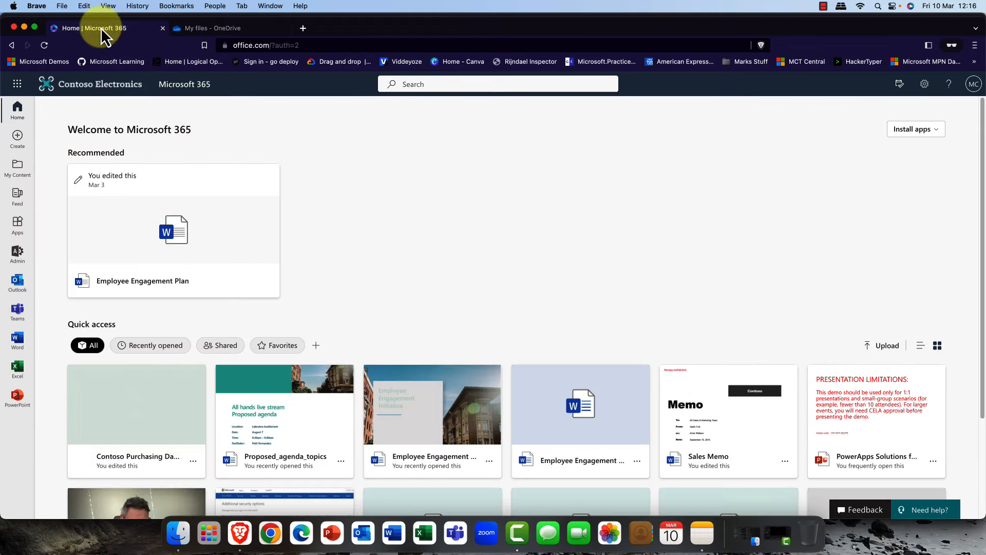
pyautogui.click(17, 253)
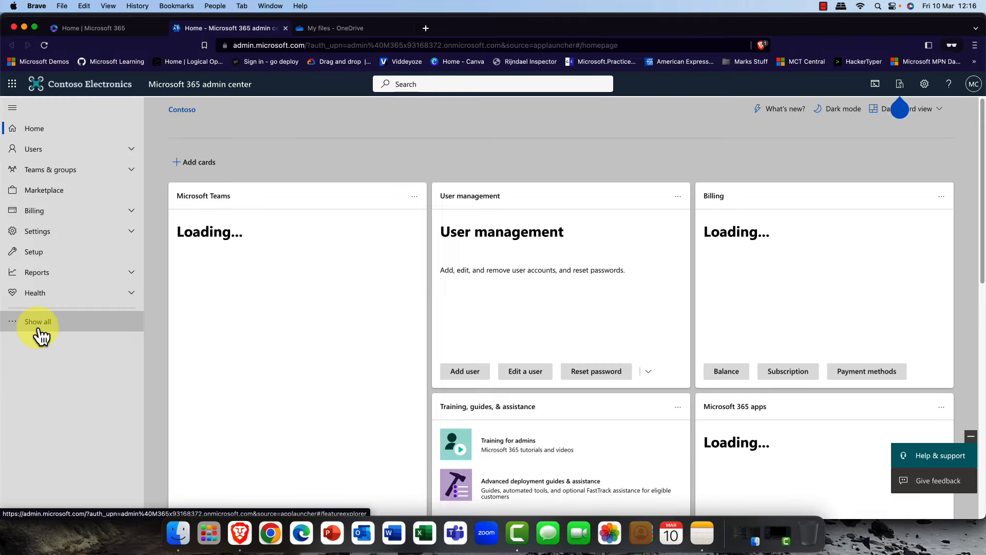
pyautogui.click(39, 322)
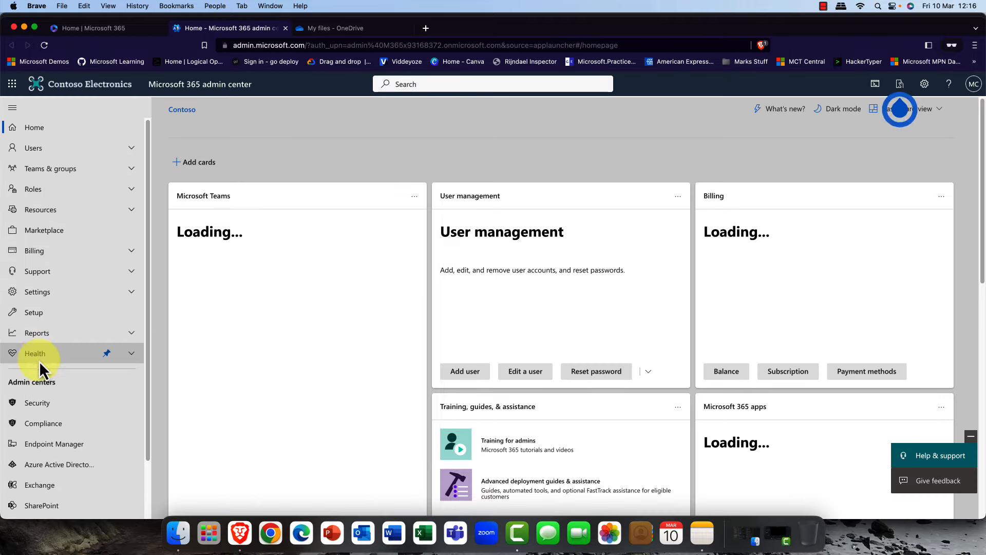
pyautogui.scroll(-2, 41, 370)
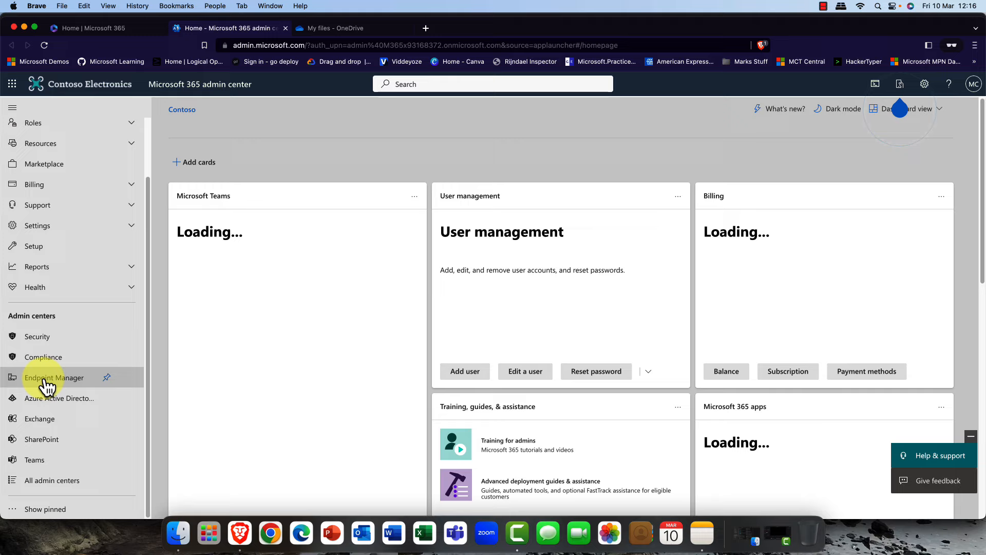
pyautogui.click(50, 448)
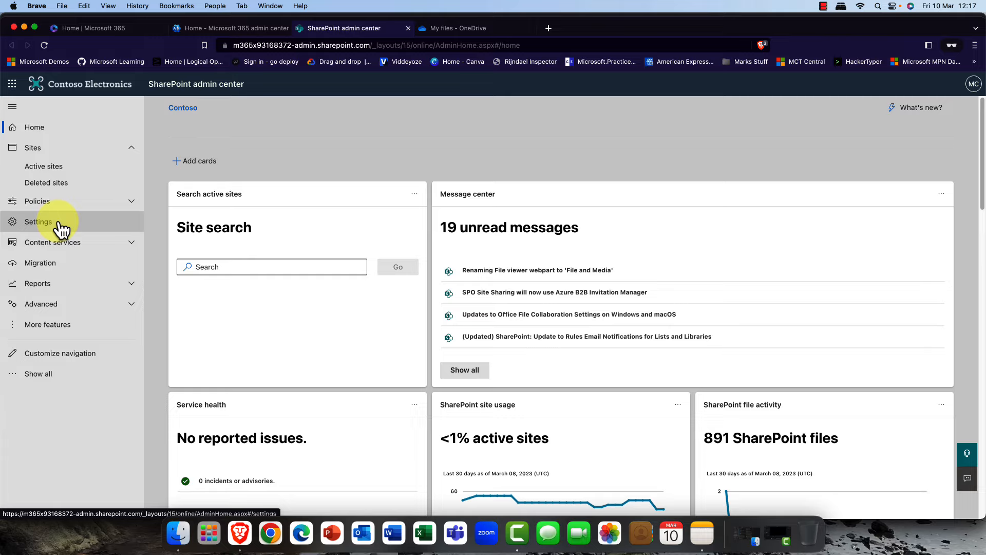
# - Set external sharing for SharePoint and OneDrive to Anyone in the organization's sharing policy, and save the settings
pyautogui.click(53, 202)
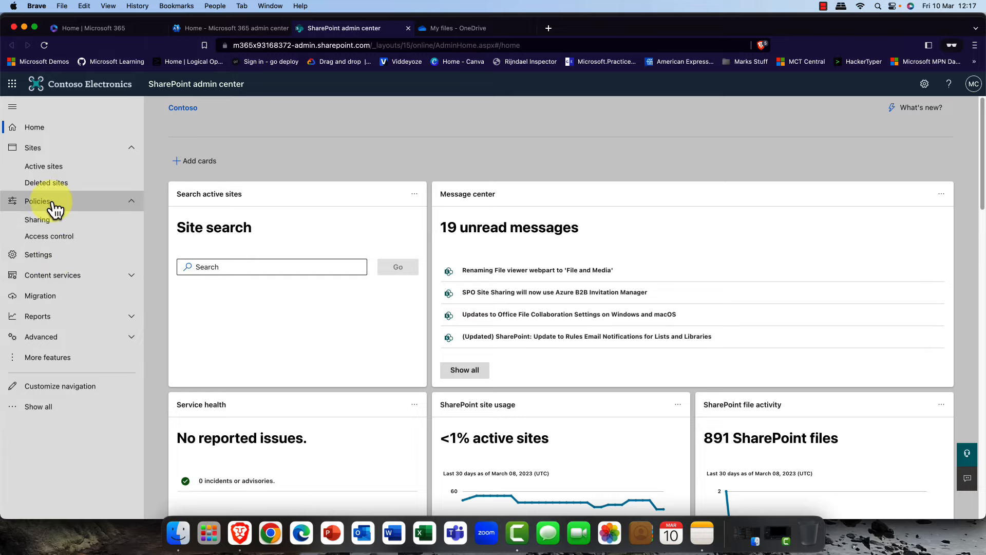
pyautogui.click(39, 220)
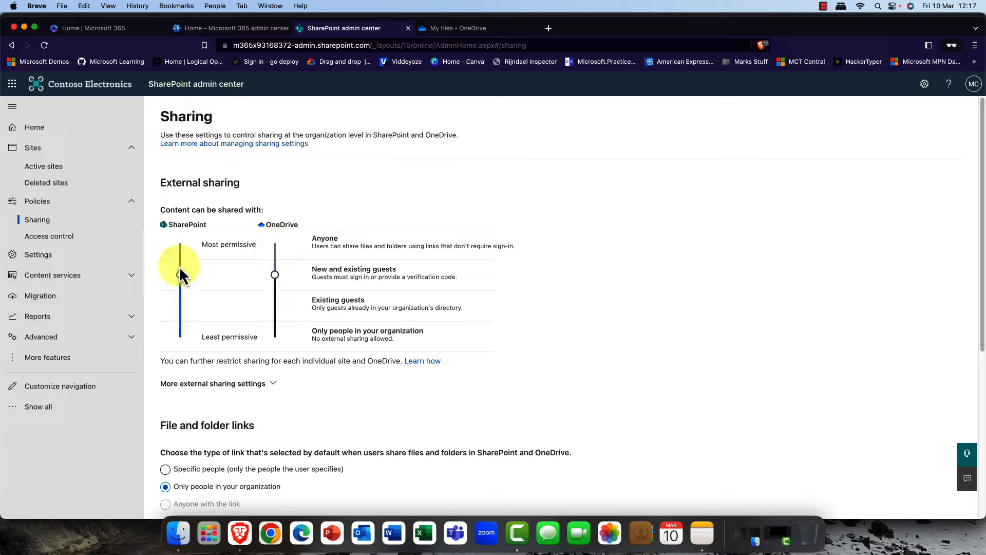
pyautogui.moveTo(179, 268); pyautogui.dragTo(179, 251)
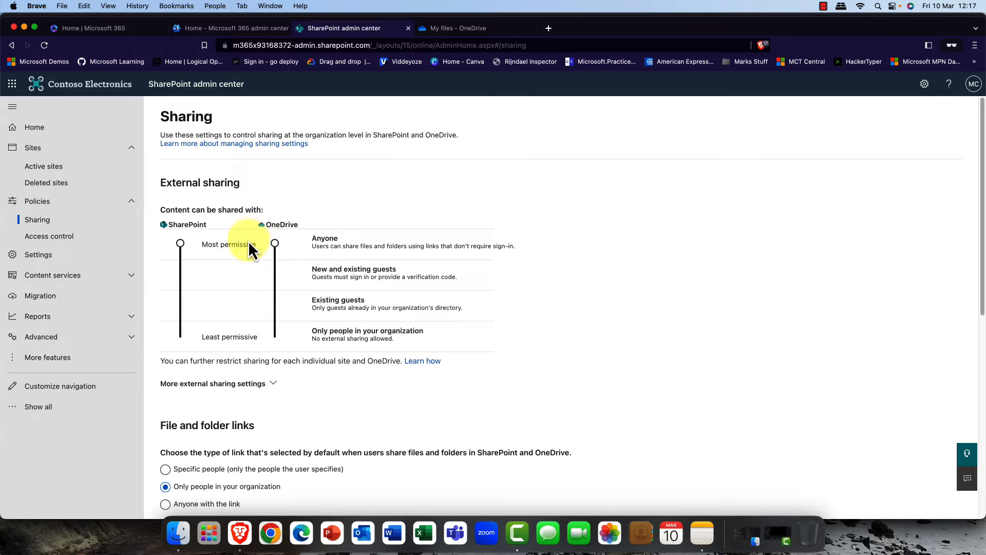
pyautogui.scroll(-4, 308, 247)
pyautogui.scroll(-4, 311, 246)
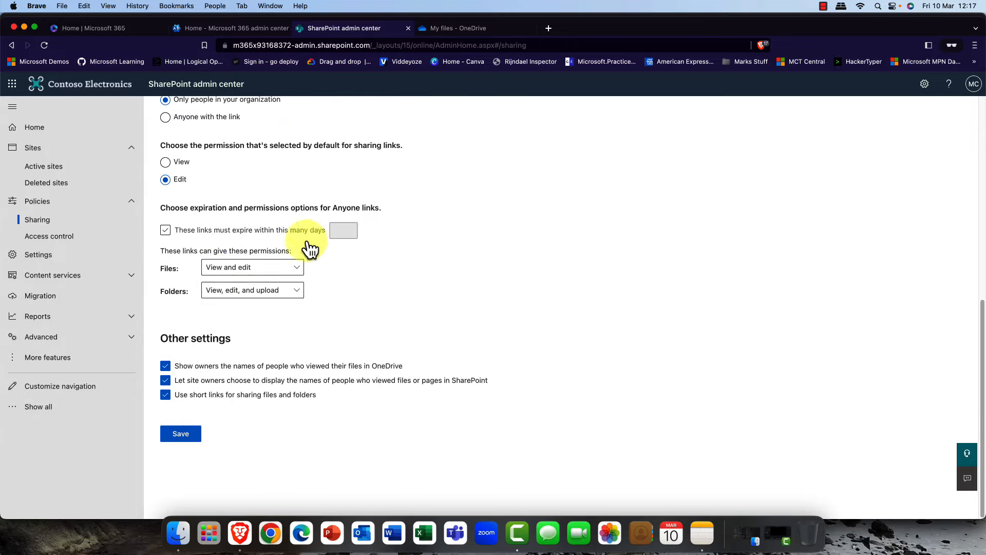
pyautogui.click(189, 436)
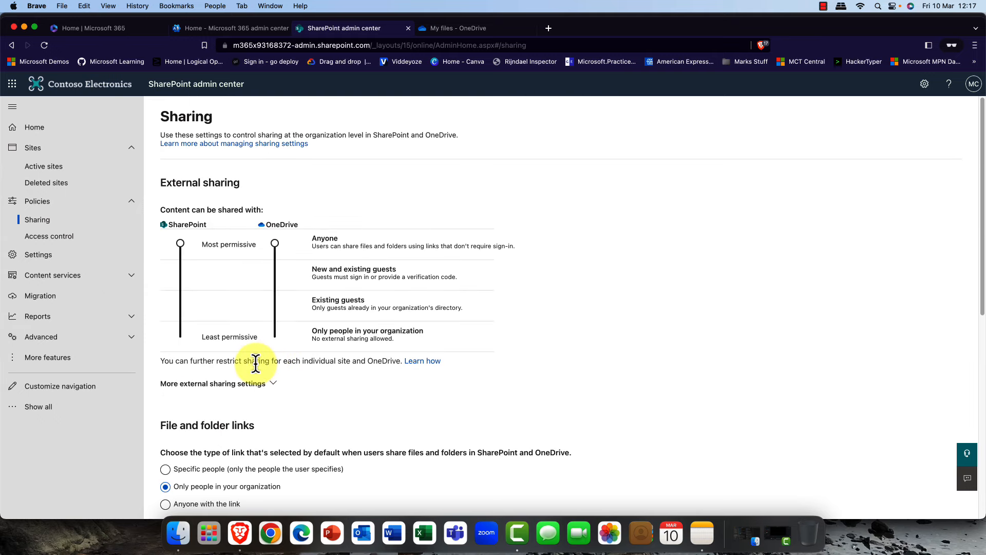
# - Reload My files in OneDrive and set the sharing link for Contoso Purchasing Data - Q1.xlsx to Anyone
pyautogui.click(446, 31)
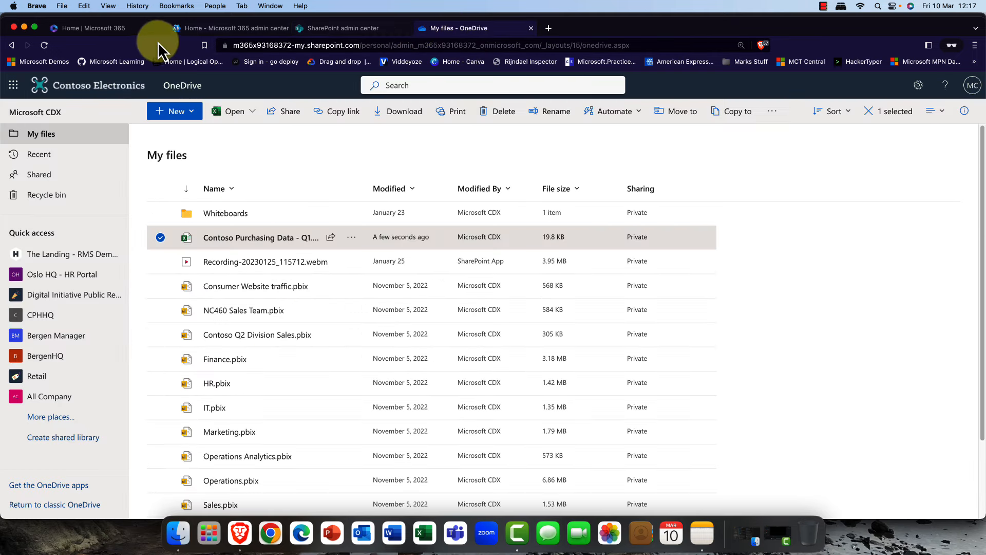
pyautogui.click(44, 45)
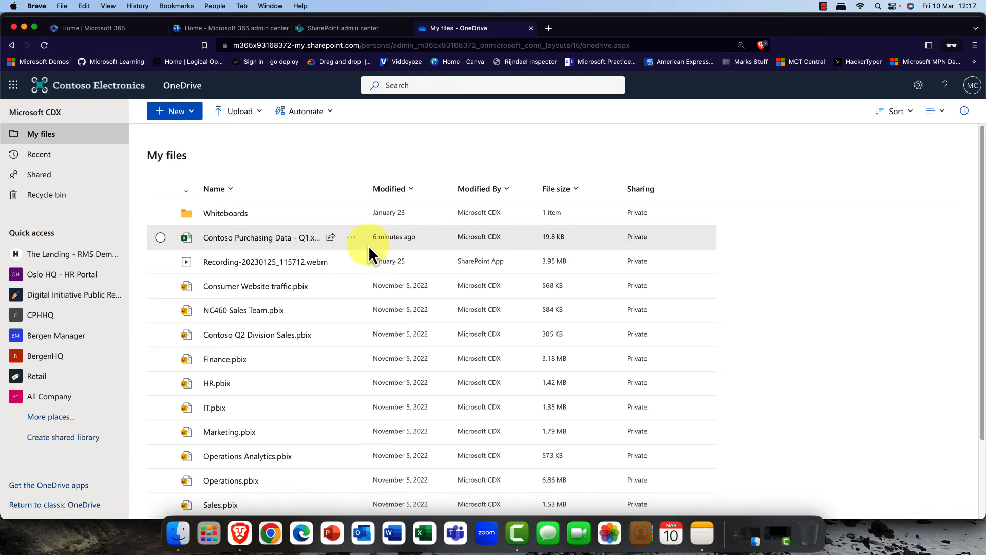
pyautogui.moveTo(363, 244)
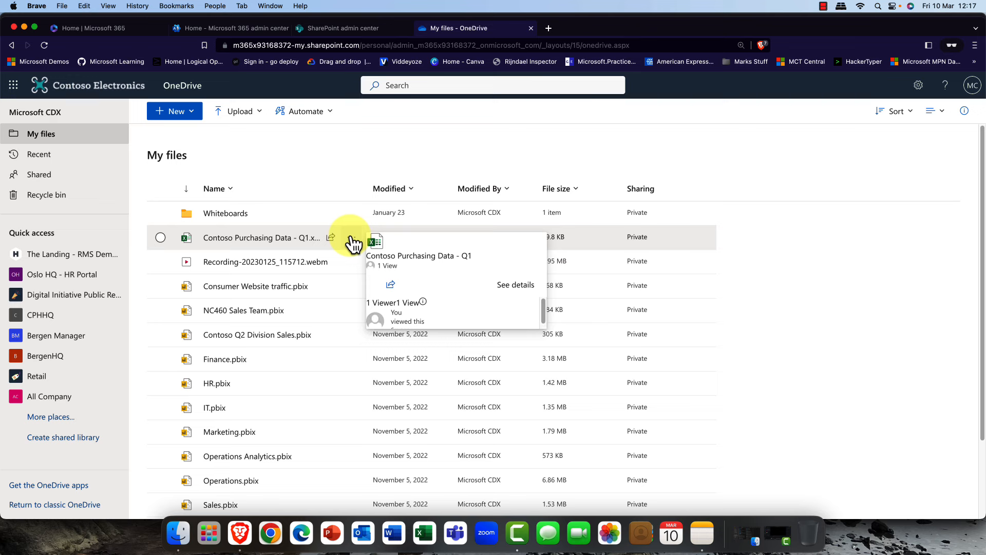
pyautogui.click(332, 238)
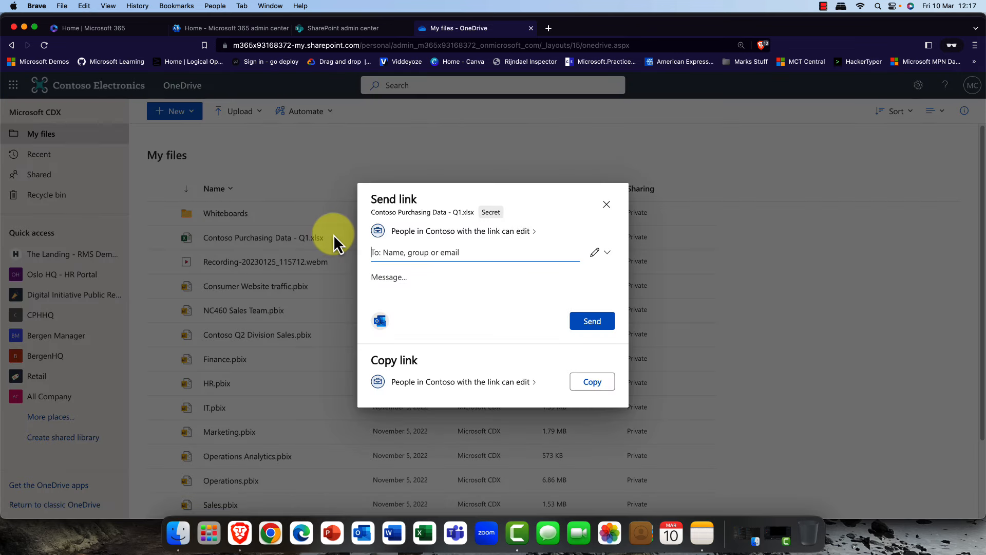
pyautogui.click(469, 252)
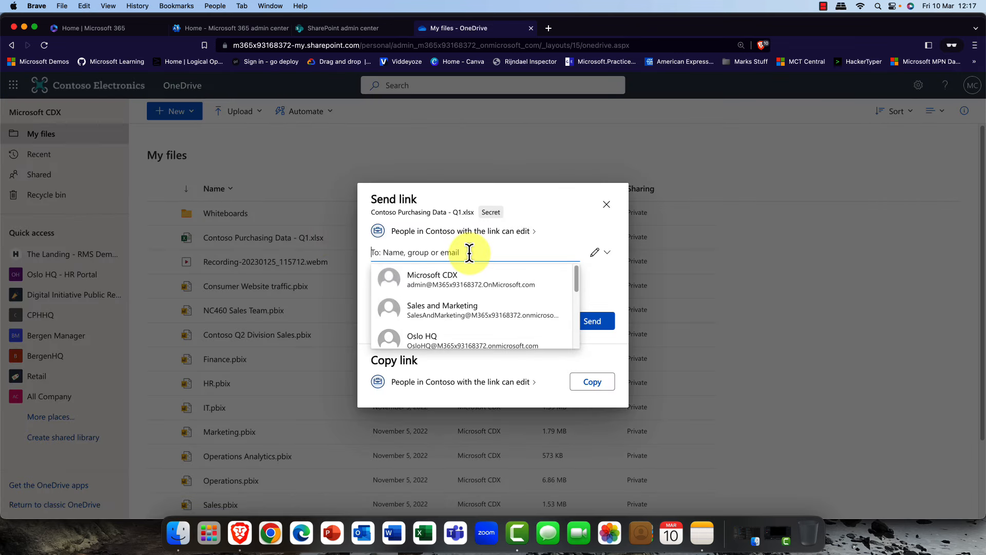
pyautogui.click(515, 233)
pyautogui.click(419, 230)
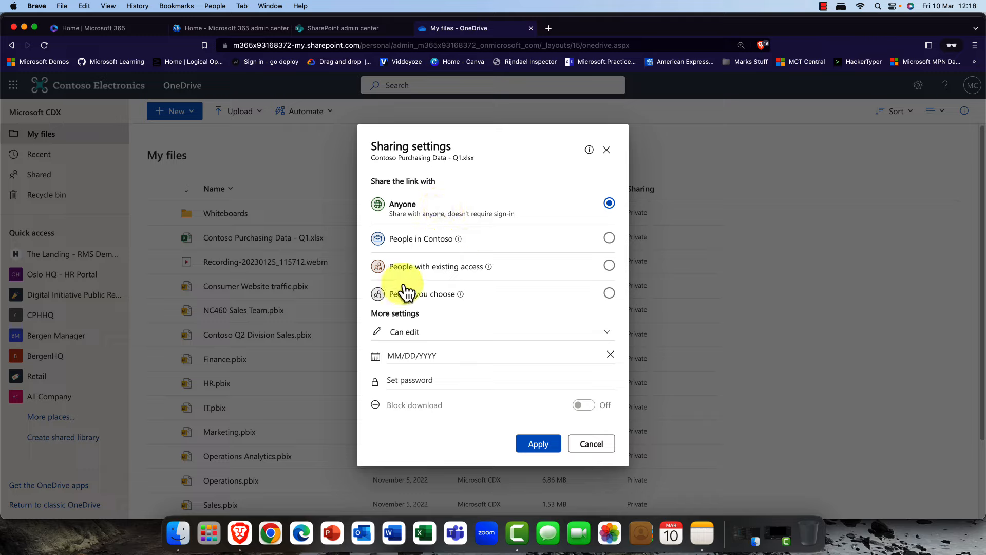
# - Set the Anyone link's permission to Can view and its expiration date to Friday, Mar 17, 2023
pyautogui.moveTo(465, 242)
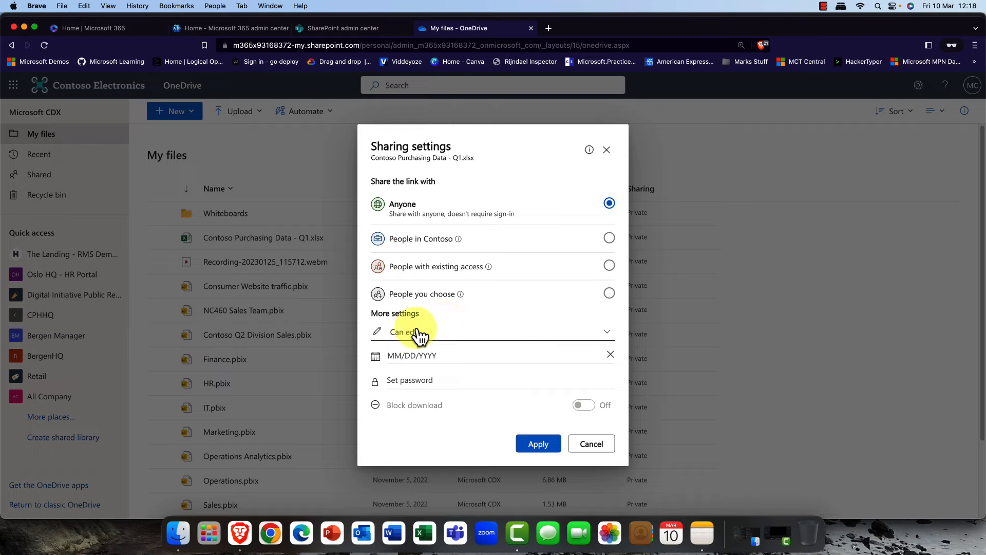
pyautogui.click(442, 333)
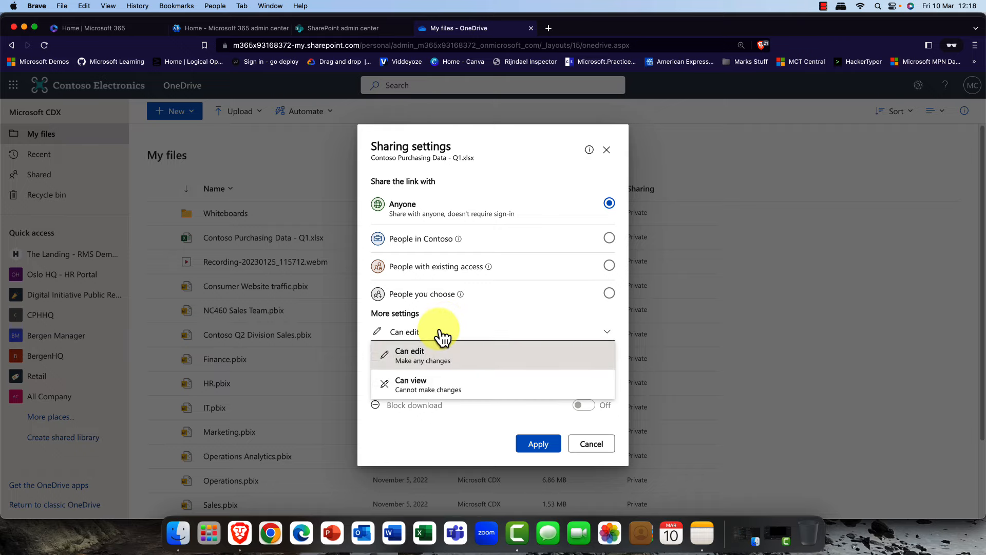
pyautogui.click(426, 386)
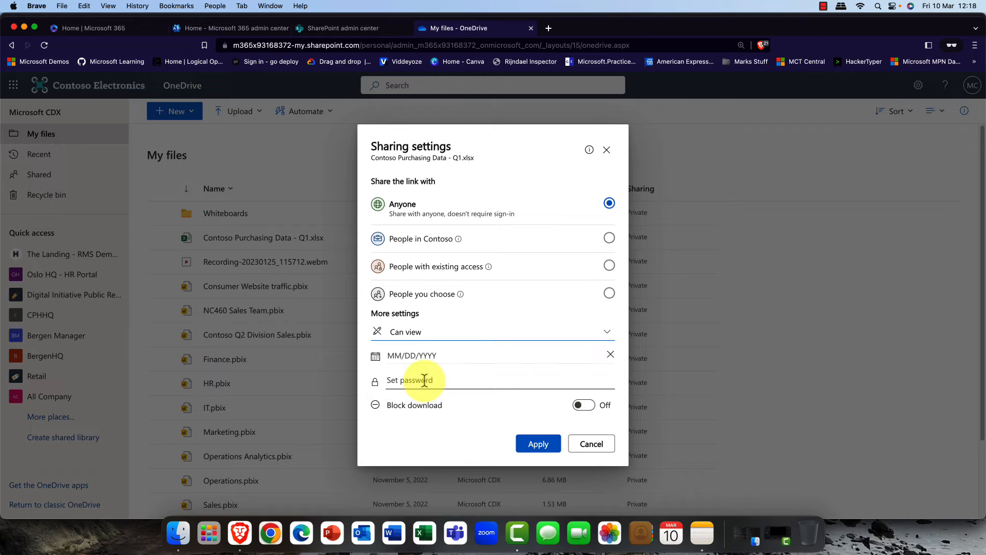
pyautogui.click(412, 360)
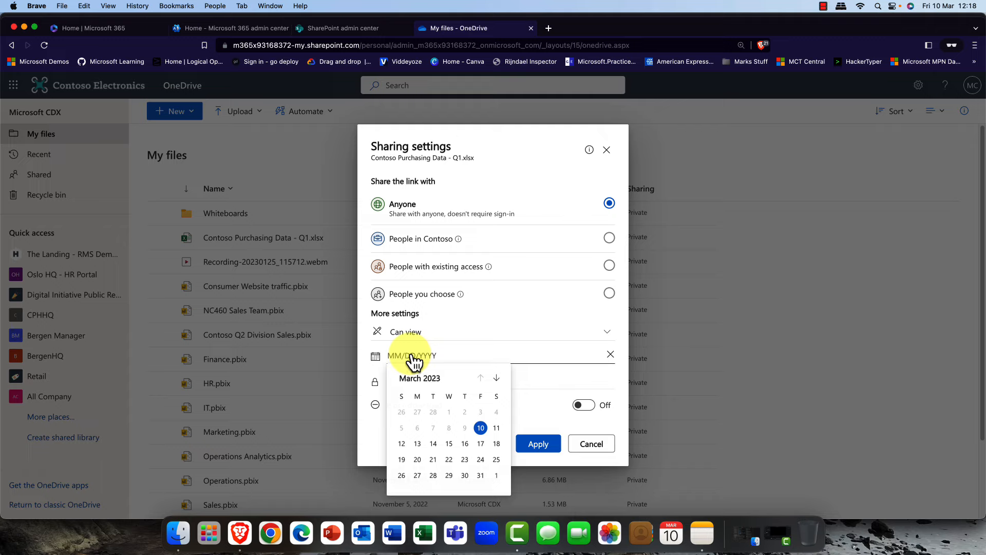
pyautogui.click(480, 444)
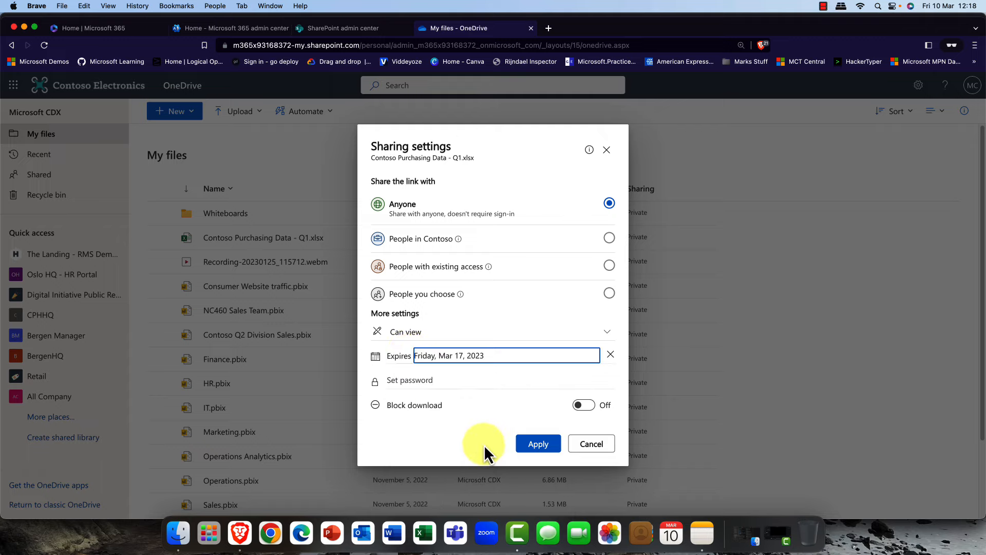
# - Leave the link's password empty and turn on Block download
pyautogui.click(456, 377)
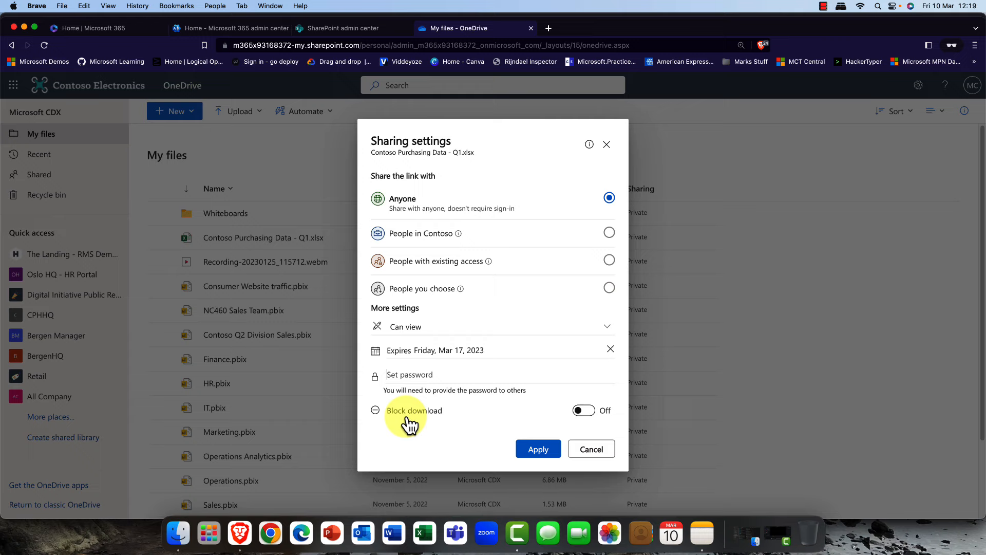
pyautogui.click(591, 412)
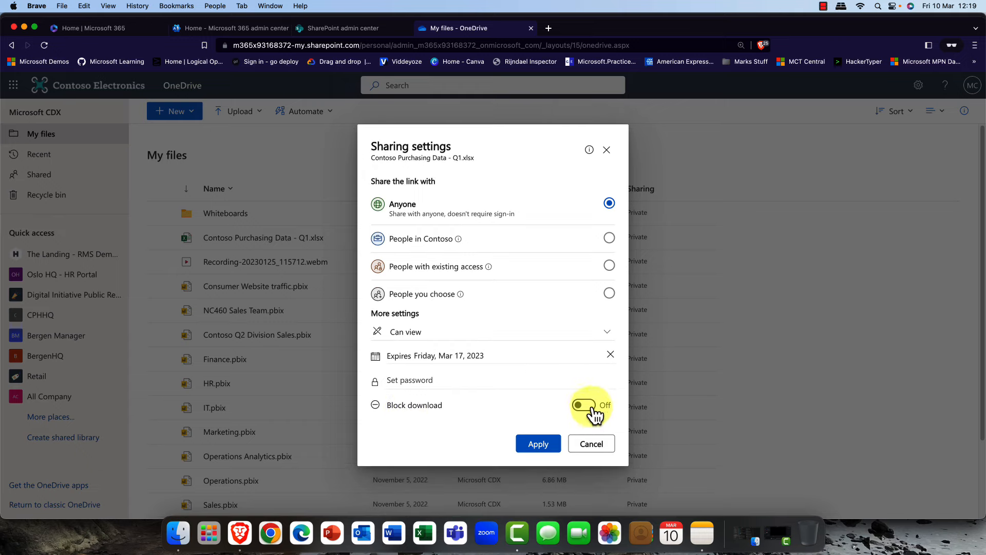
pyautogui.click(592, 405)
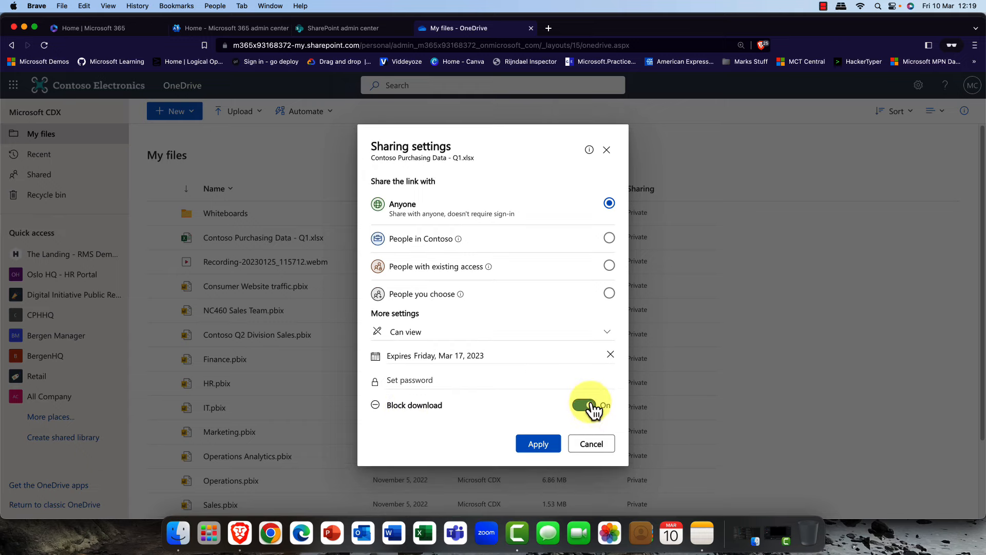
# - Discard the link's sharing settings and close the Send link dialog for Contoso Purchasing Data - Q1.xlsx
pyautogui.click(592, 409)
pyautogui.click(590, 410)
pyautogui.click(585, 406)
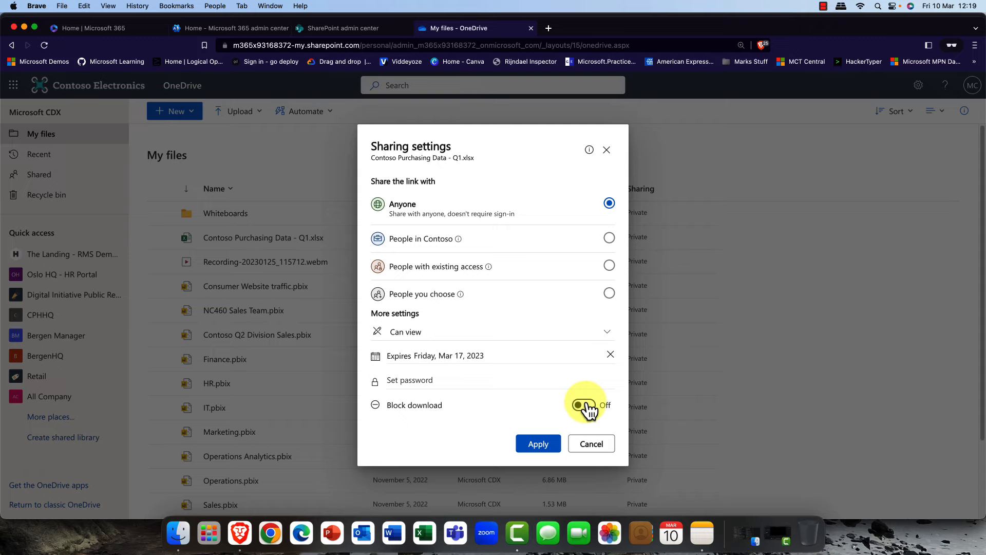
pyautogui.click(585, 445)
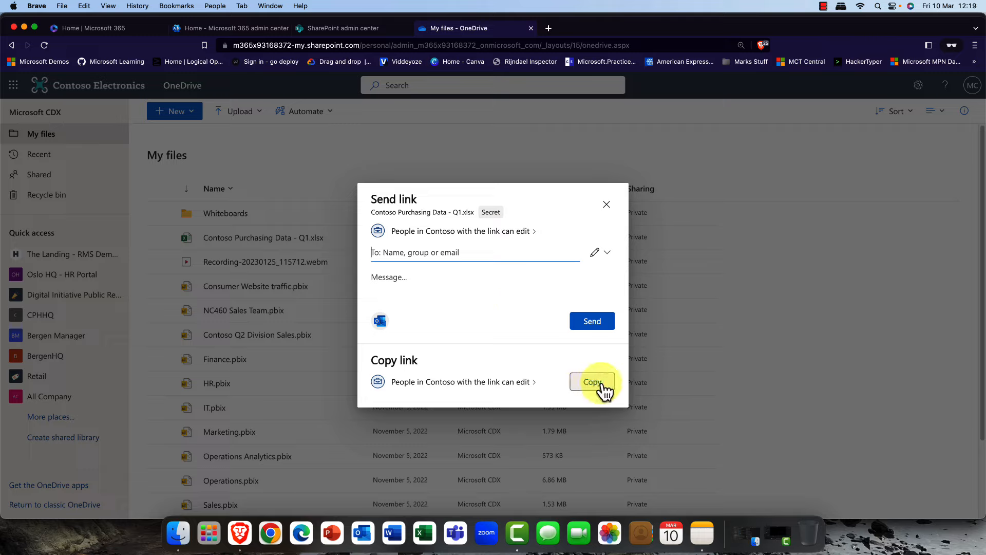
pyautogui.click(609, 205)
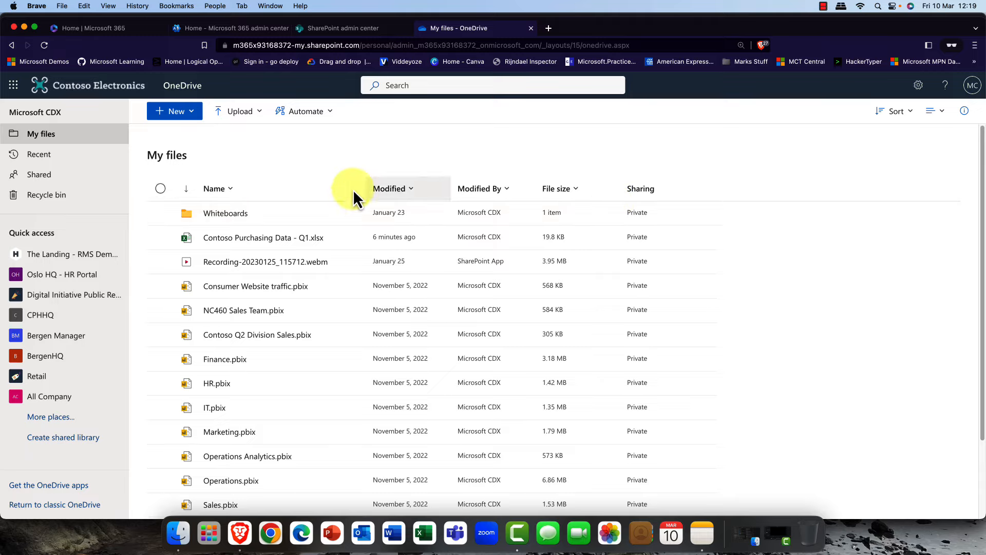
# - Open Employee Engagement Plan.docx from My files, decline the document summary suggestion and look over the first page
pyautogui.click(161, 237)
pyautogui.scroll(-4, 302, 234)
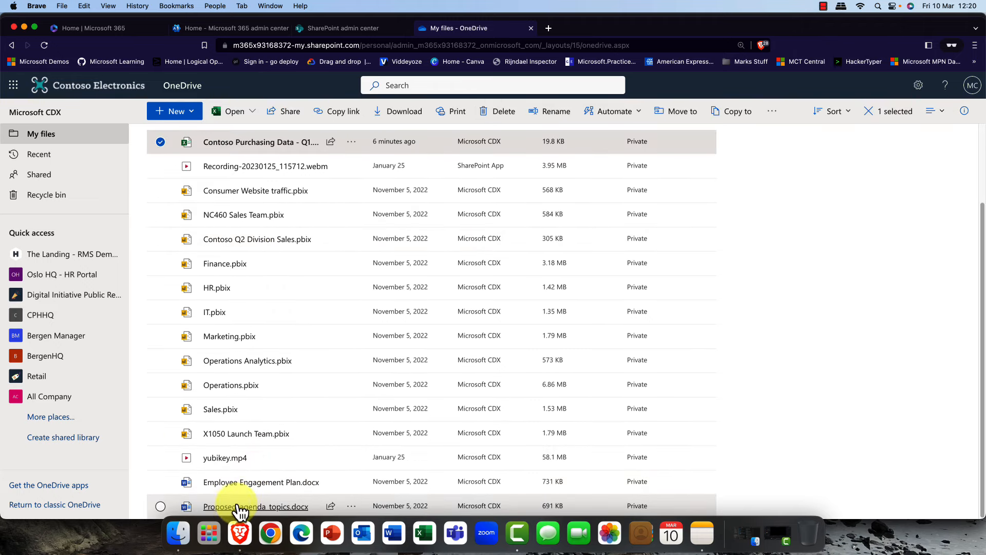
pyautogui.click(233, 483)
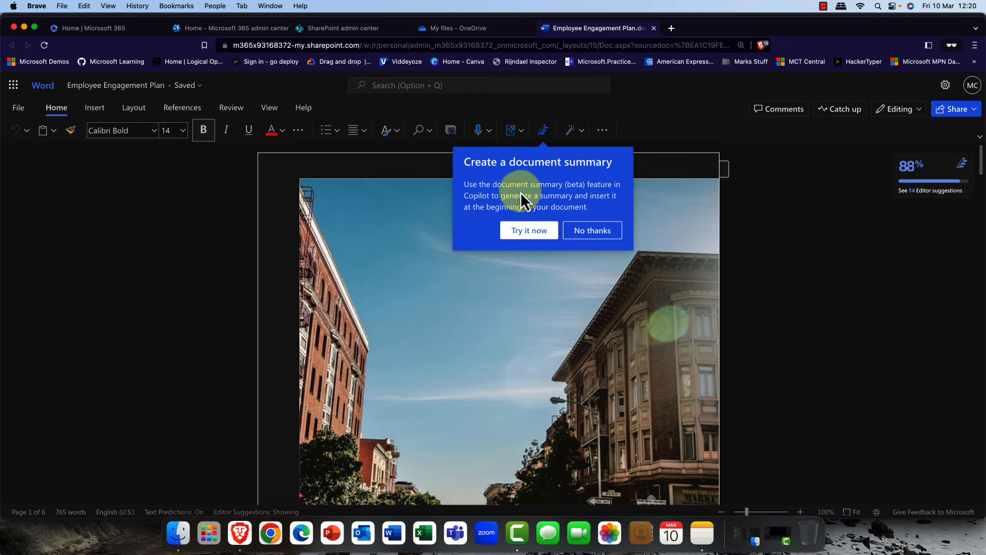
pyautogui.click(588, 231)
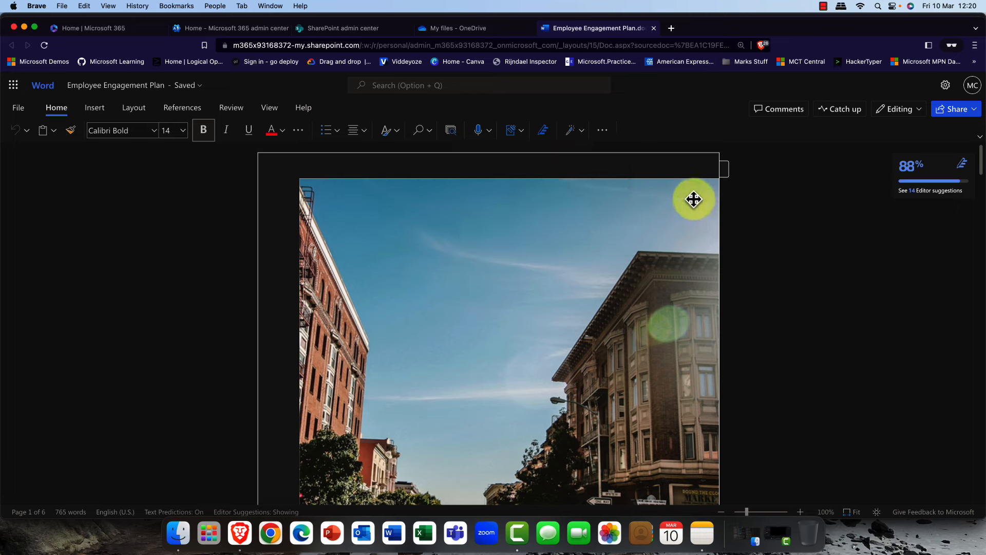
pyautogui.scroll(-1, 694, 199)
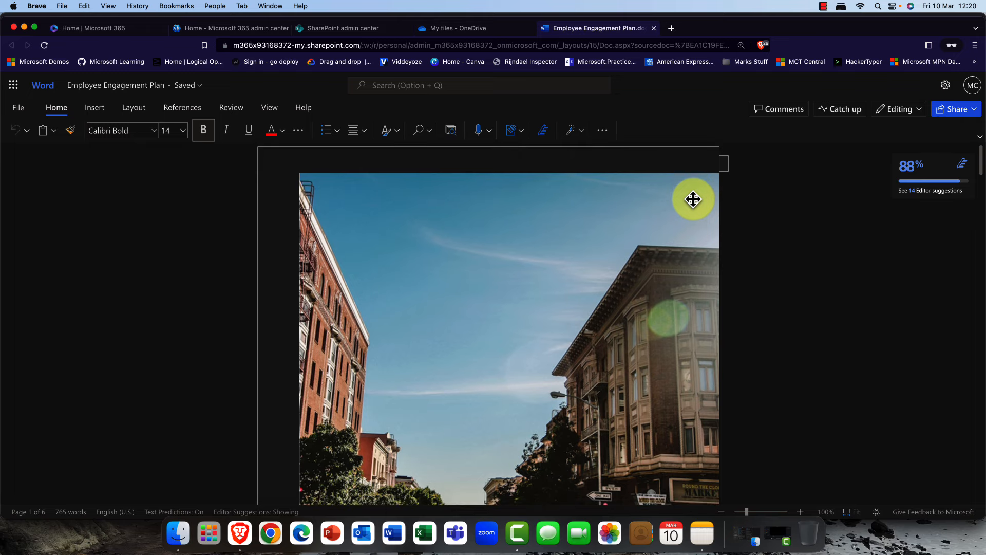
pyautogui.scroll(-10, 537, 242)
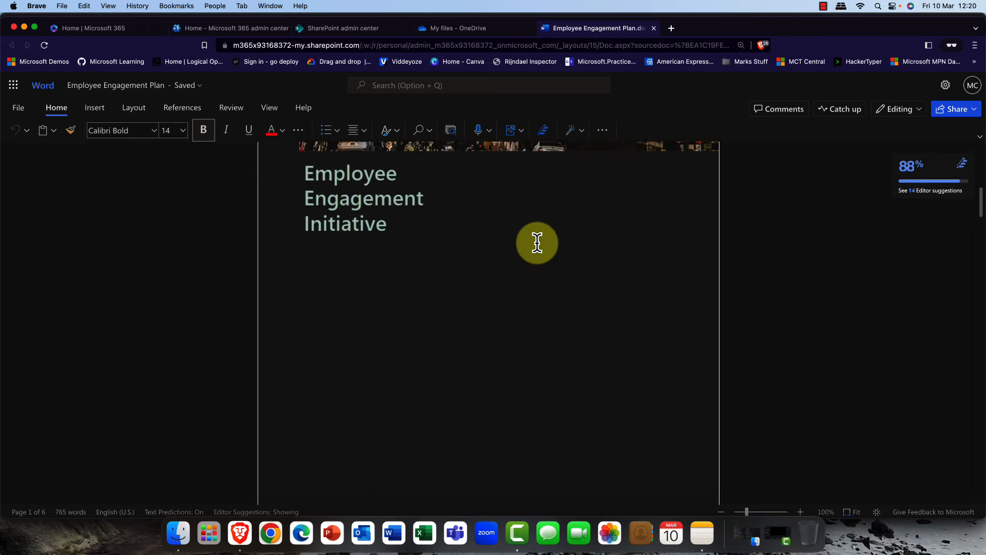
pyautogui.scroll(10, 538, 241)
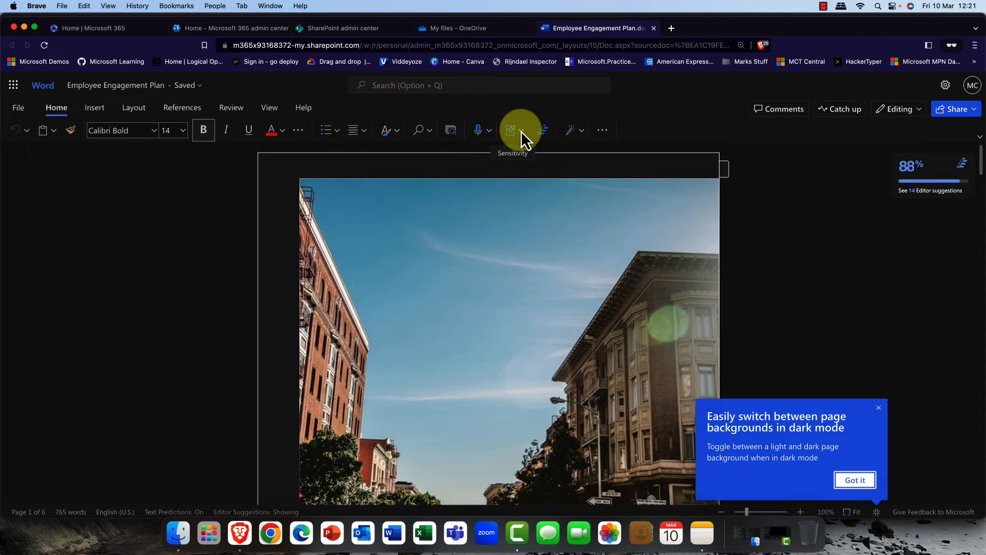
# - Apply the Bergen Secret sensitivity label to the Employee Engagement Plan document, and close it to return to My files
pyautogui.click(521, 131)
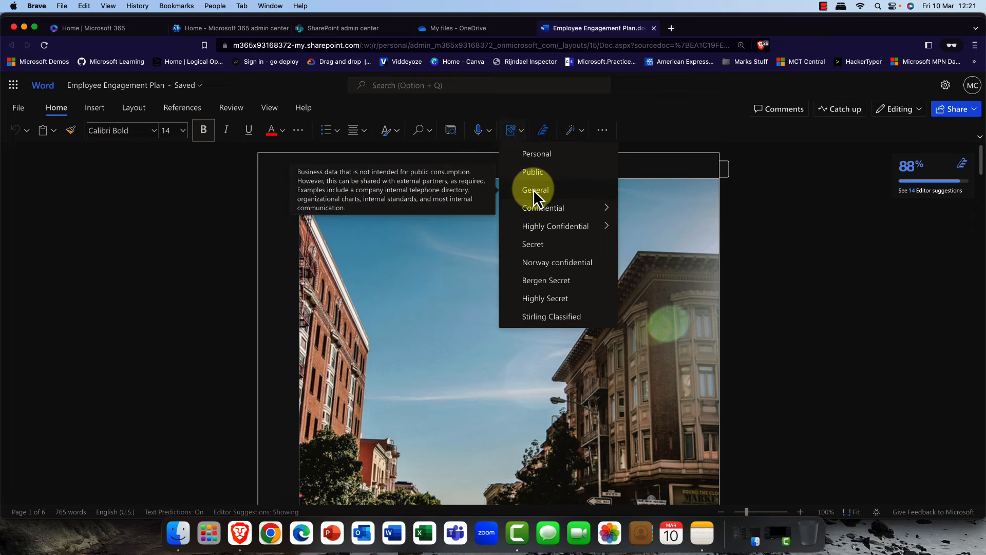
pyautogui.moveTo(535, 212)
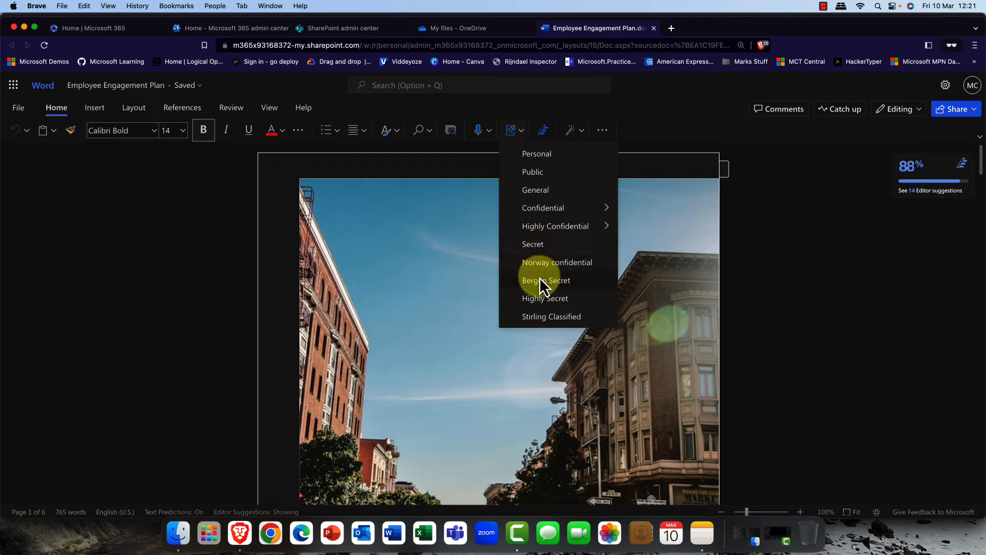
pyautogui.click(559, 281)
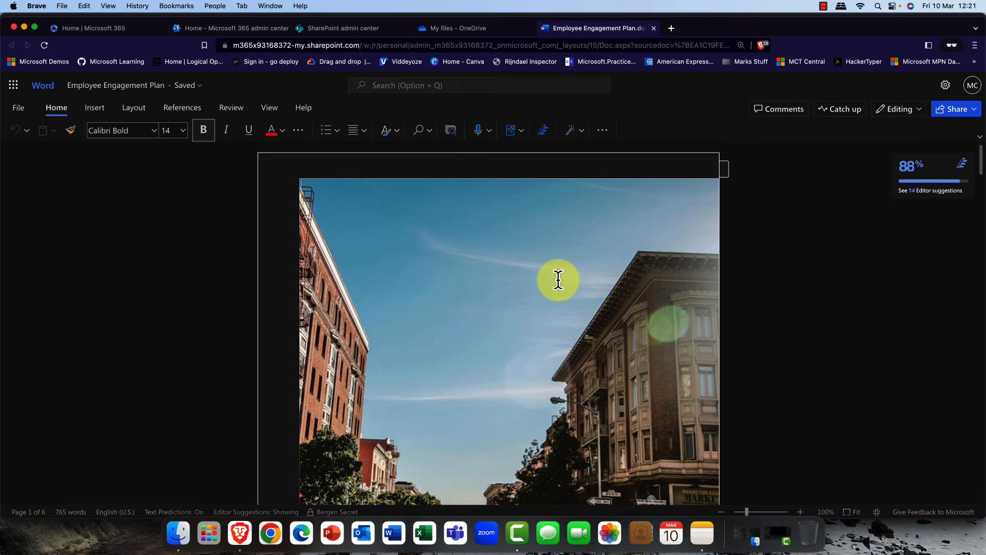
pyautogui.scroll(-5, 560, 272)
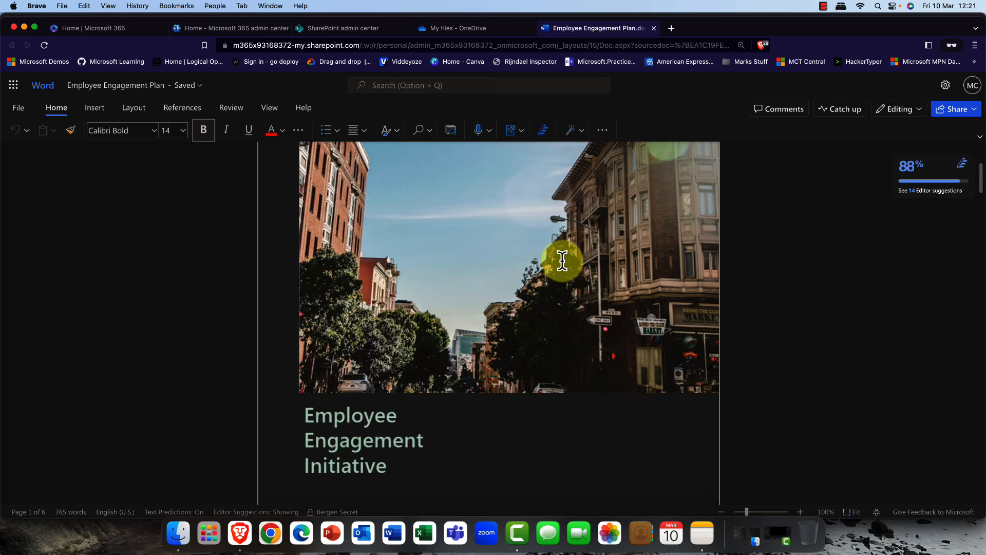
pyautogui.click(654, 28)
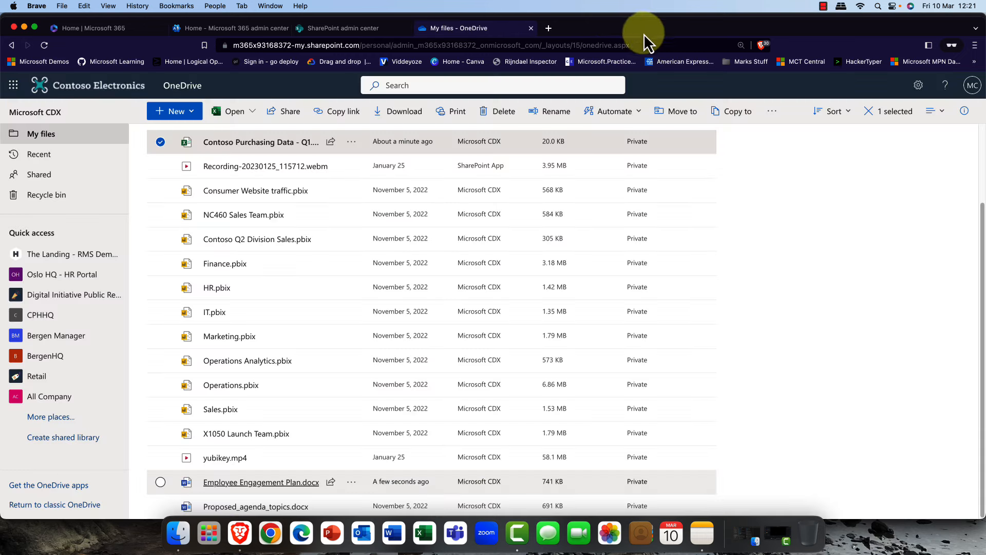
pyautogui.scroll(3, 422, 288)
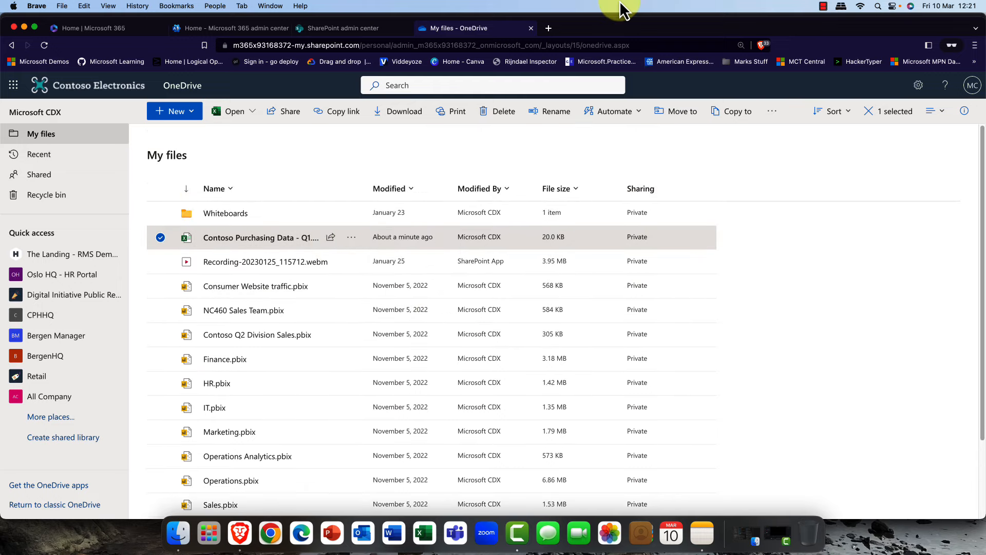
# - Switch to the SharePoint admin center and view the channel sites of Oslo HQ from the active sites list
pyautogui.click(355, 31)
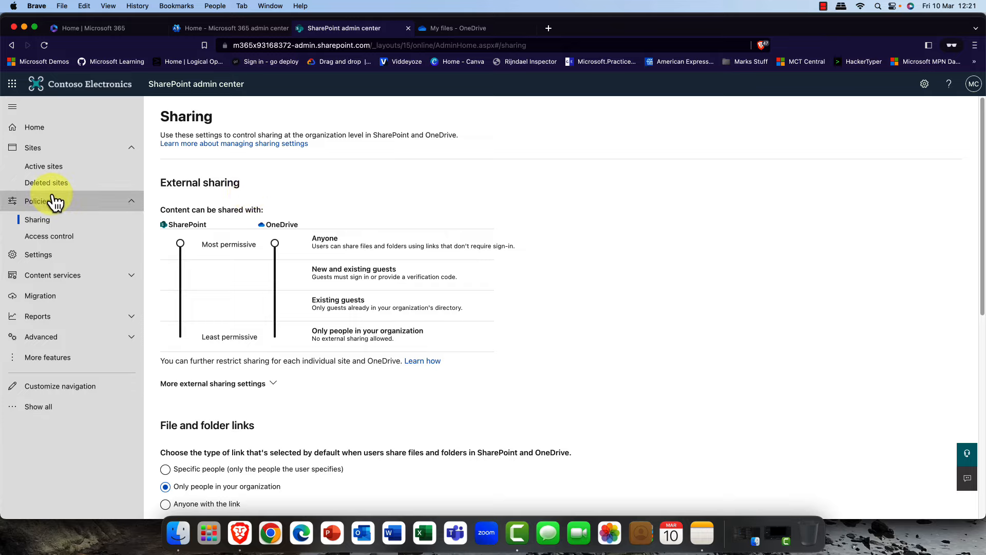
pyautogui.click(41, 167)
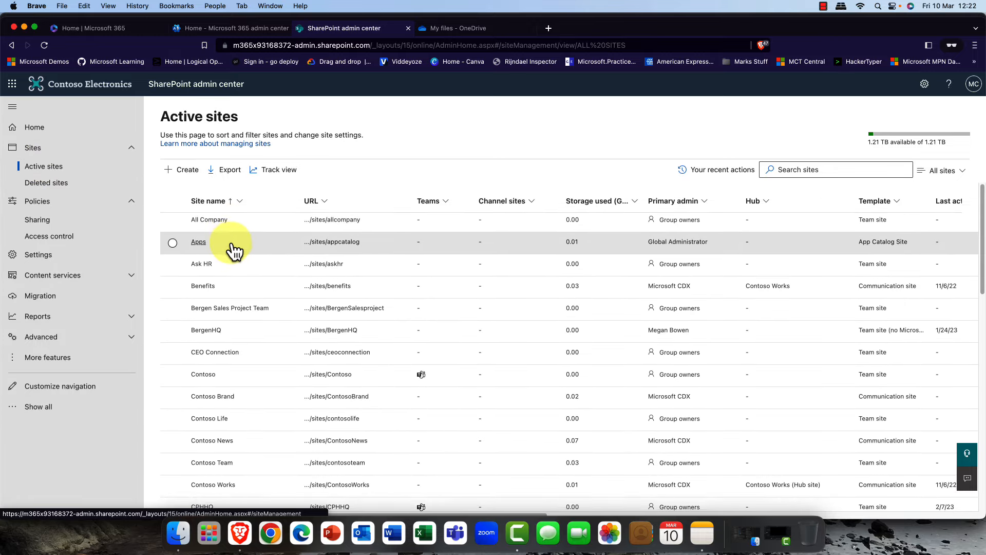
pyautogui.scroll(-5, 230, 249)
pyautogui.scroll(-4, 231, 251)
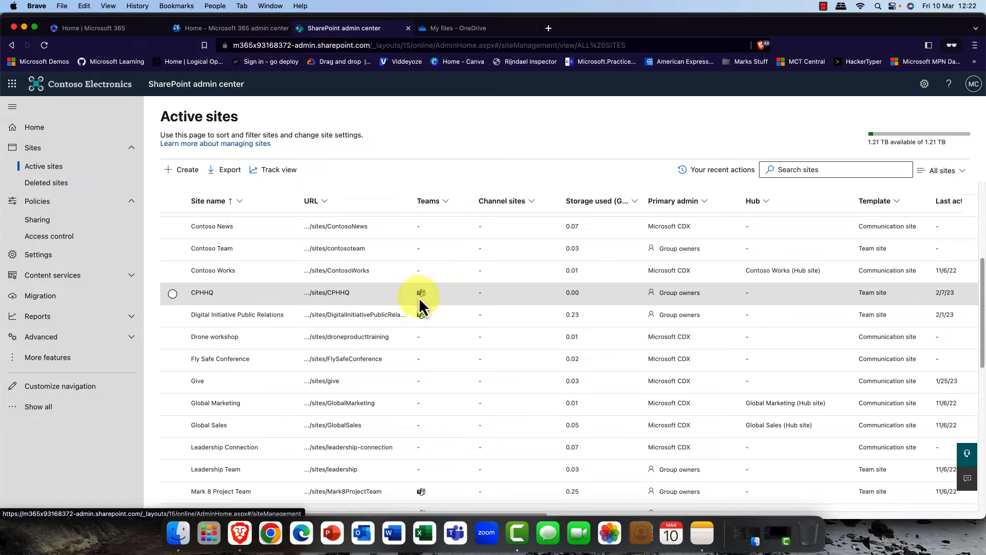
pyautogui.moveTo(419, 297)
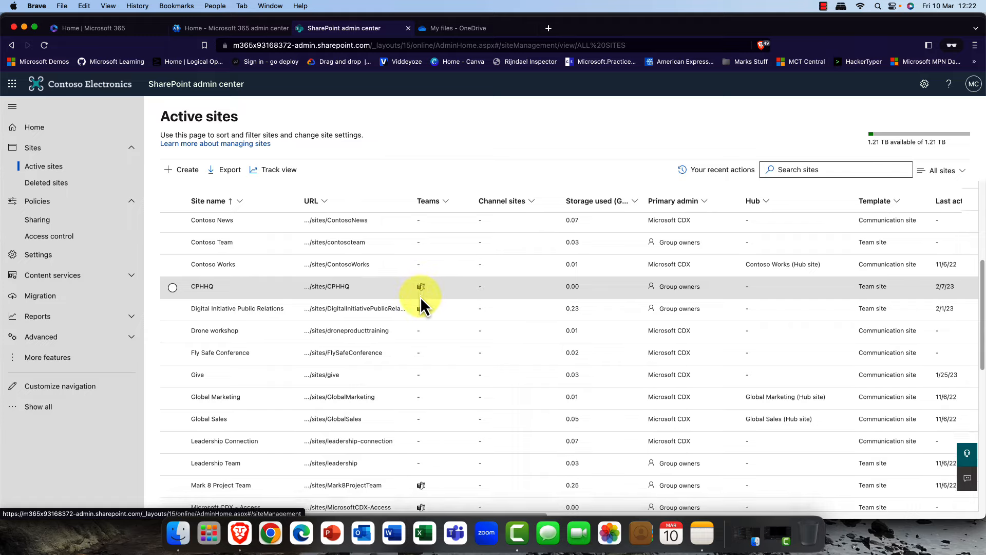
pyautogui.scroll(-4, 420, 297)
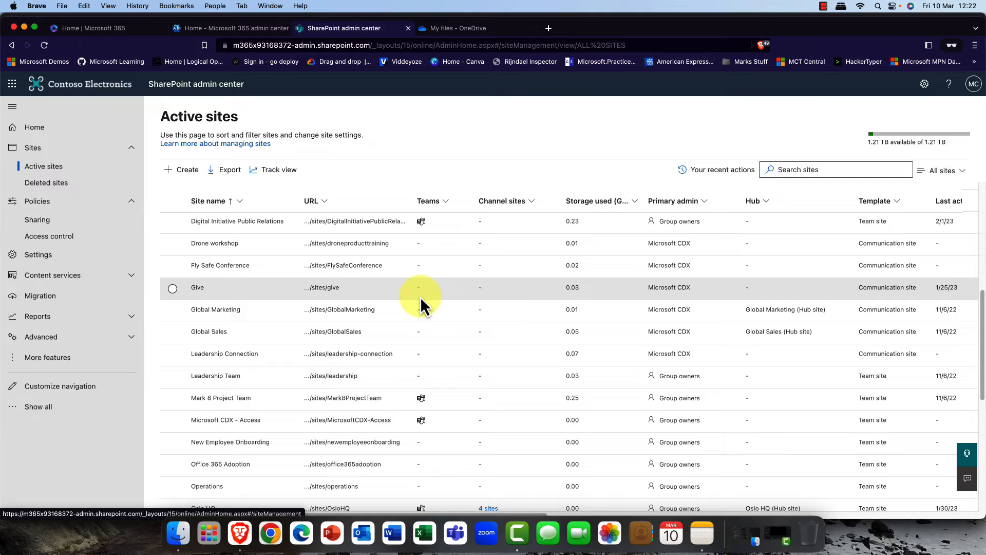
pyautogui.scroll(-2, 420, 297)
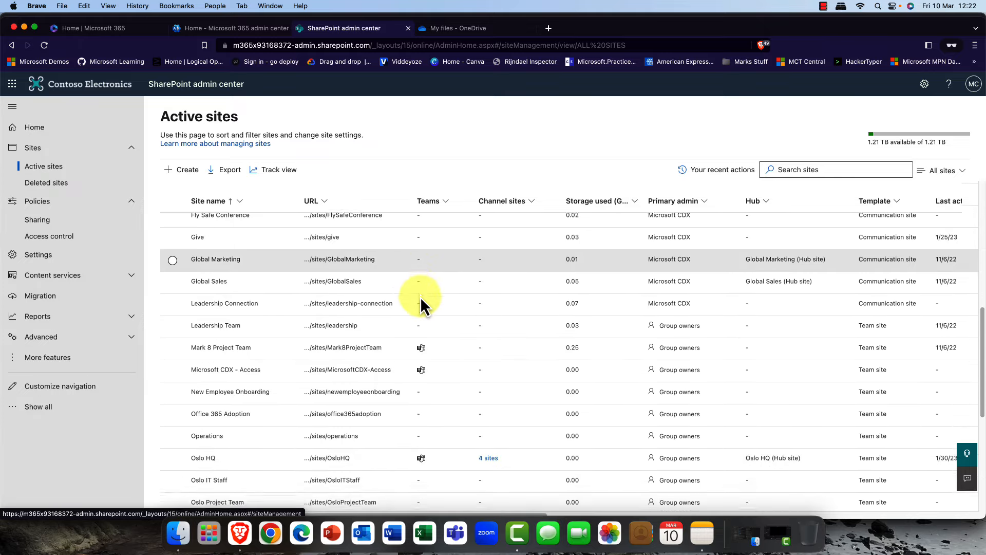
pyautogui.scroll(-1, 420, 297)
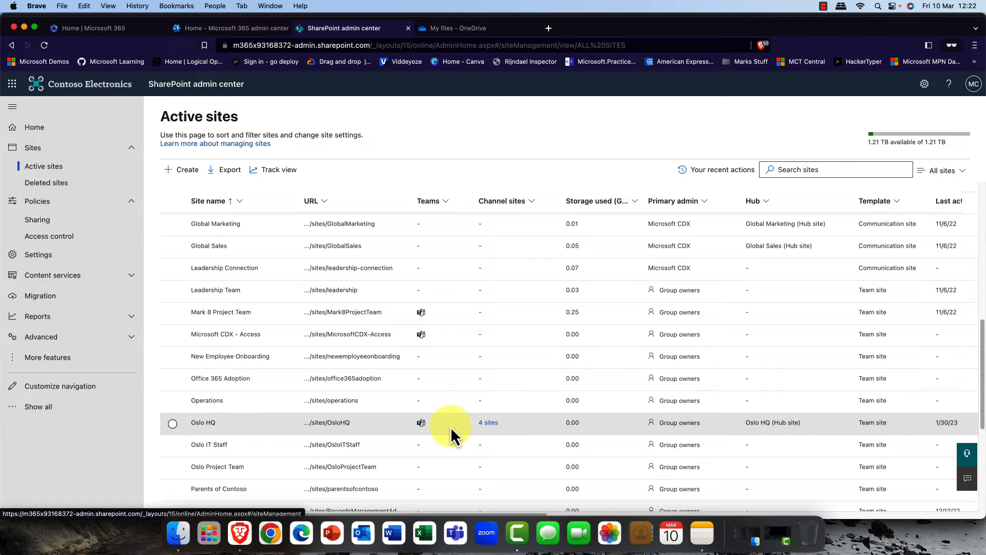
pyautogui.click(490, 423)
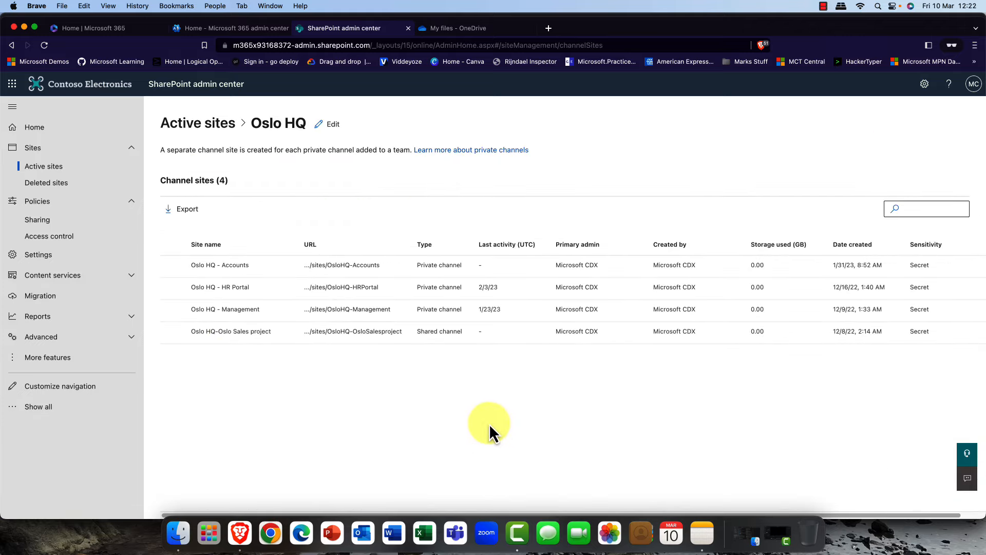
# - Return to the active sites list and open the Oslo HQ site's details to review its general information and activity
pyautogui.click(45, 167)
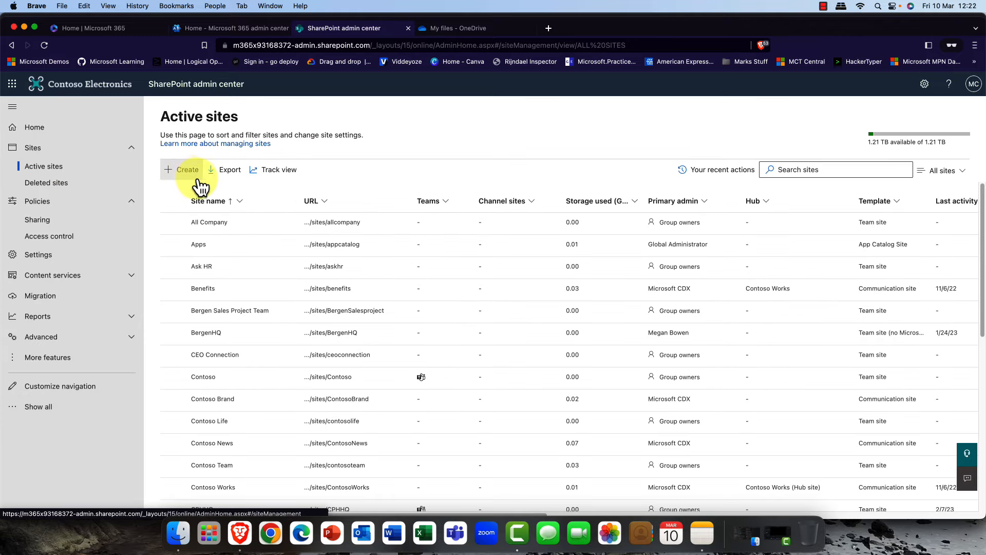
pyautogui.scroll(-5, 236, 303)
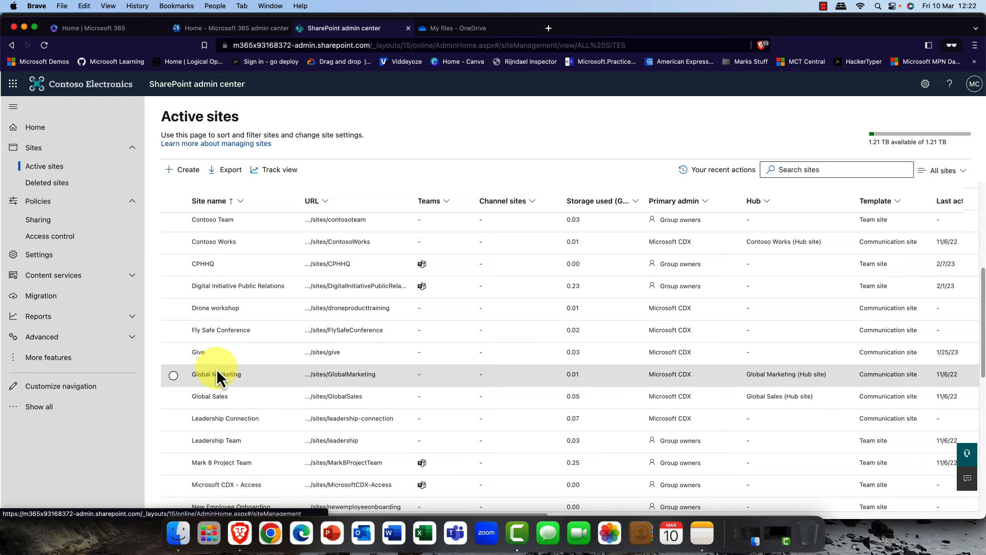
pyautogui.scroll(-4, 216, 368)
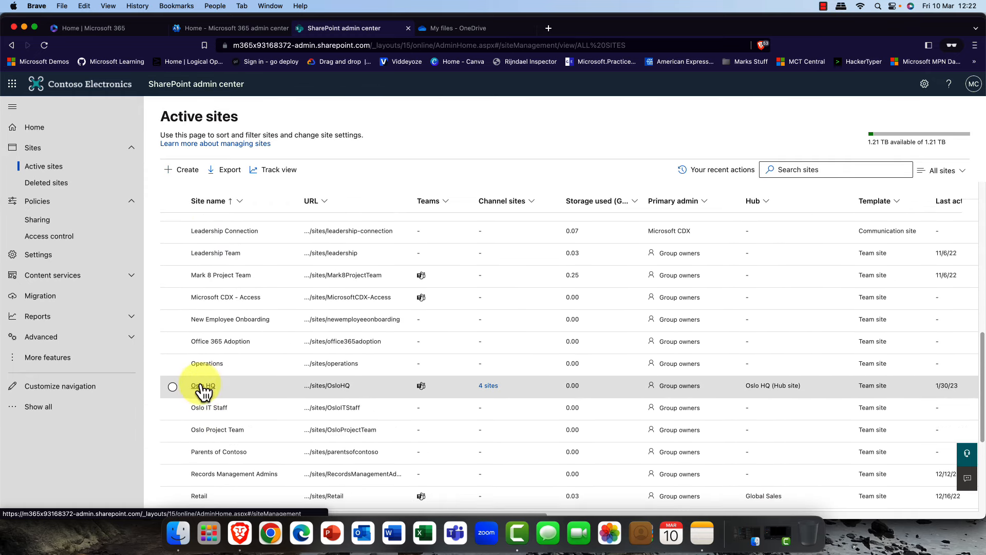
pyautogui.click(203, 386)
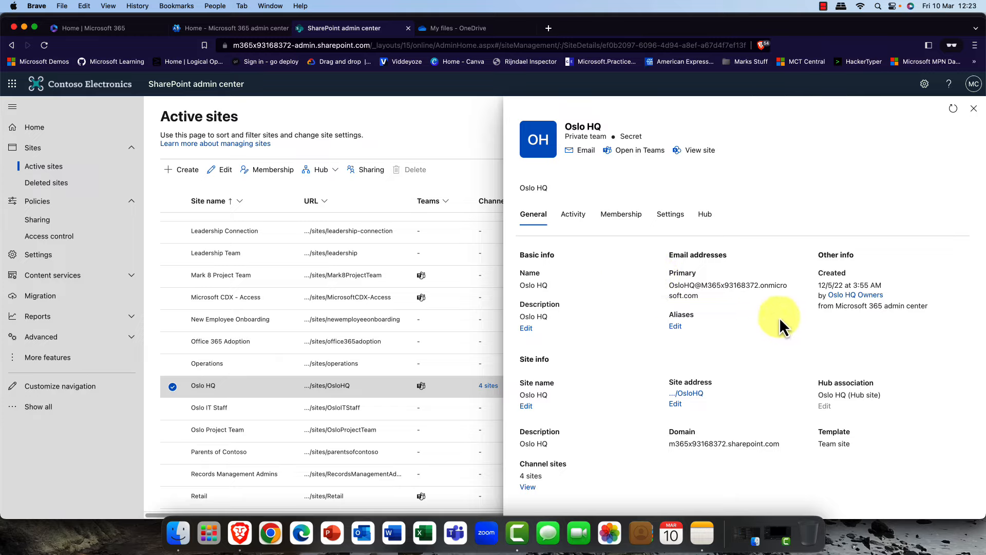
pyautogui.click(571, 221)
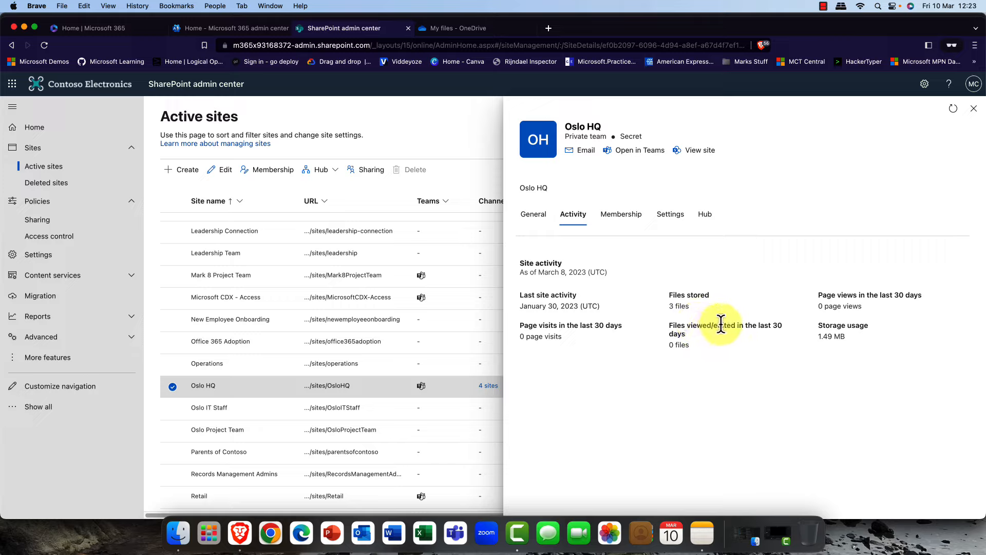
# - Review the Oslo HQ site's membership, covering owners, members, site admins, site owners and site members
pyautogui.click(624, 215)
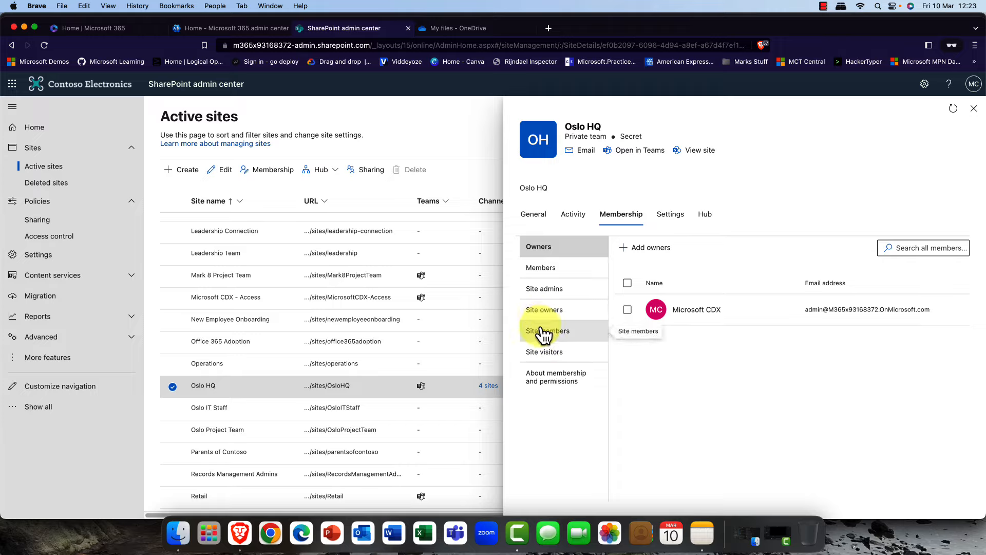
pyautogui.click(552, 276)
pyautogui.click(554, 290)
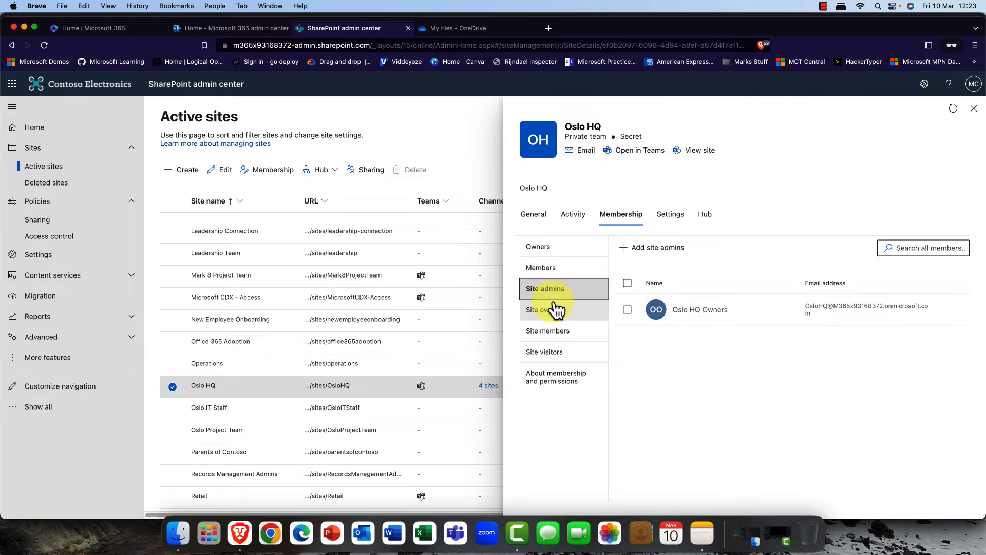
pyautogui.click(558, 311)
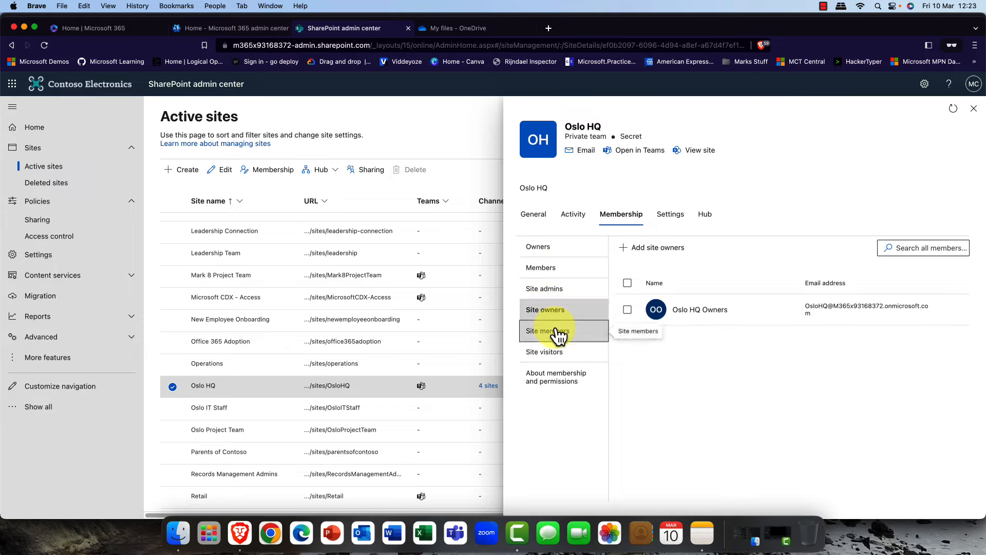
pyautogui.click(557, 333)
pyautogui.click(548, 252)
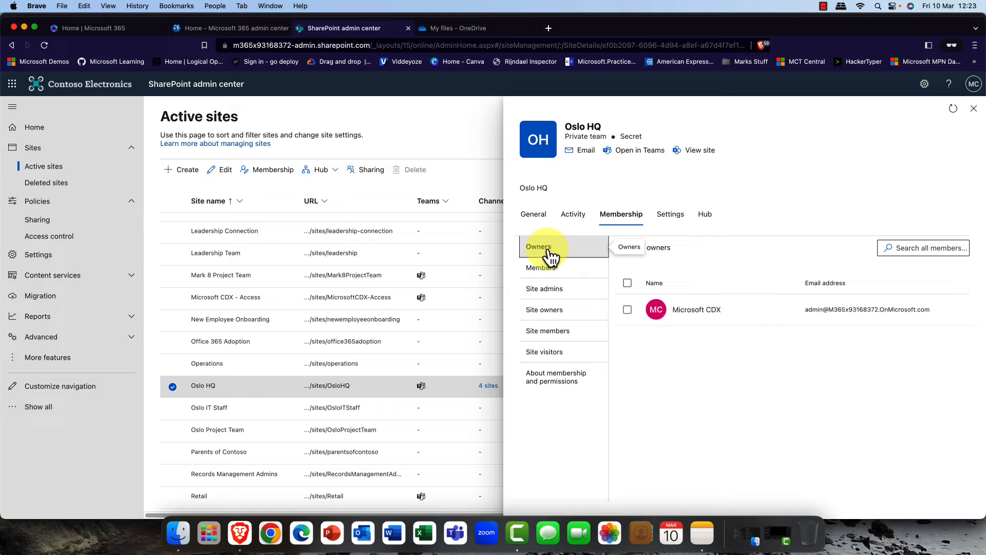
# - Set External file sharing to New and existing guests in the Oslo HQ site's settings
pyautogui.click(675, 218)
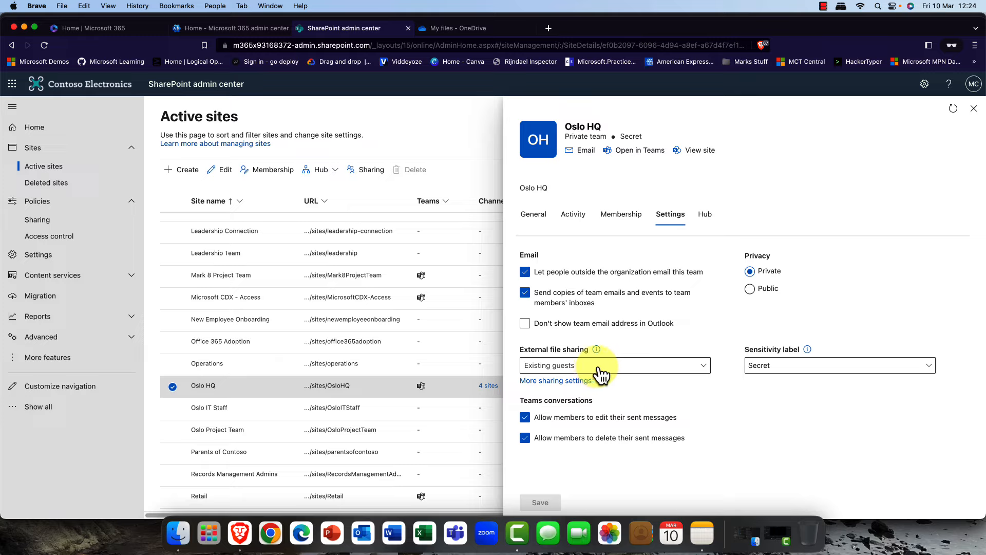
pyautogui.click(707, 369)
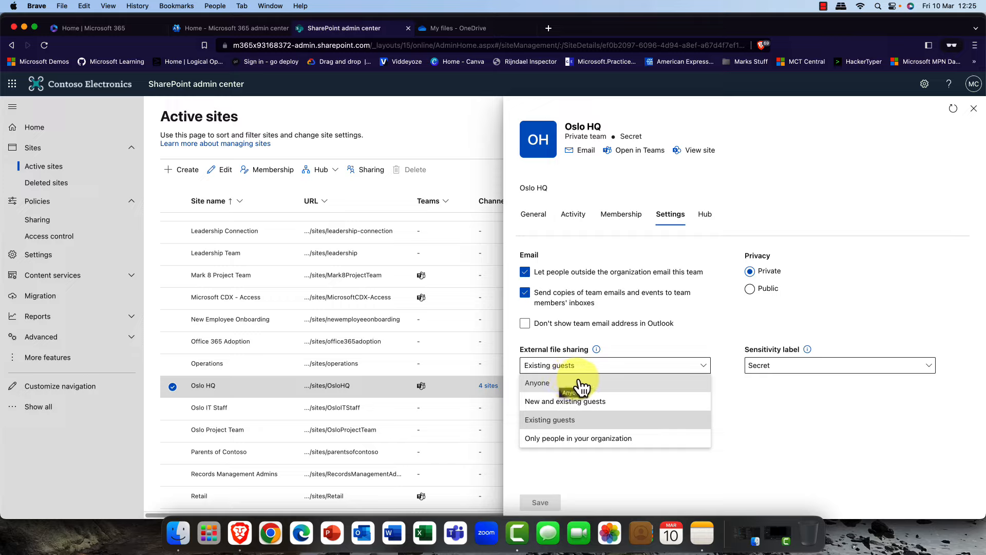
pyautogui.click(616, 409)
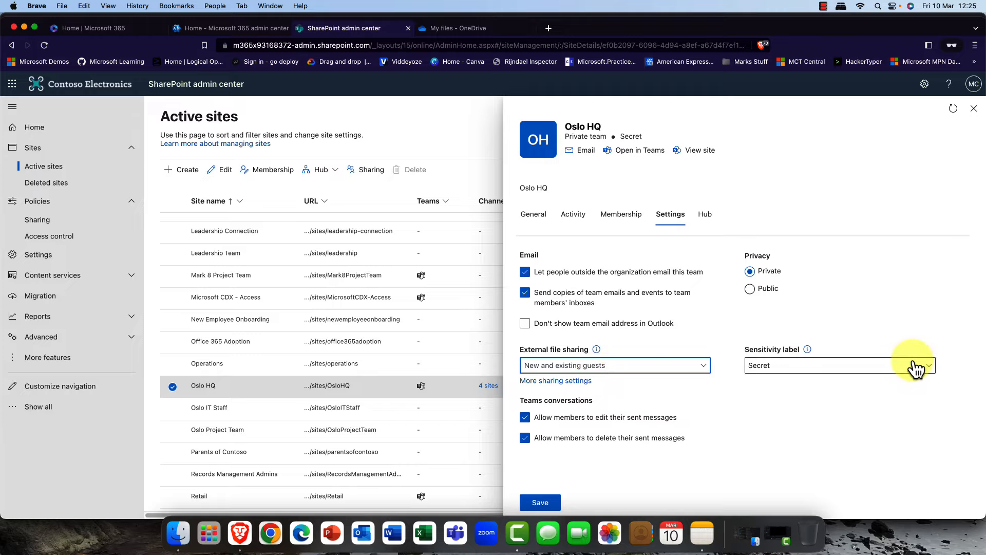
# - Review the Oslo HQ site's available sensitivity labels, hub registration and hub management options
pyautogui.click(929, 371)
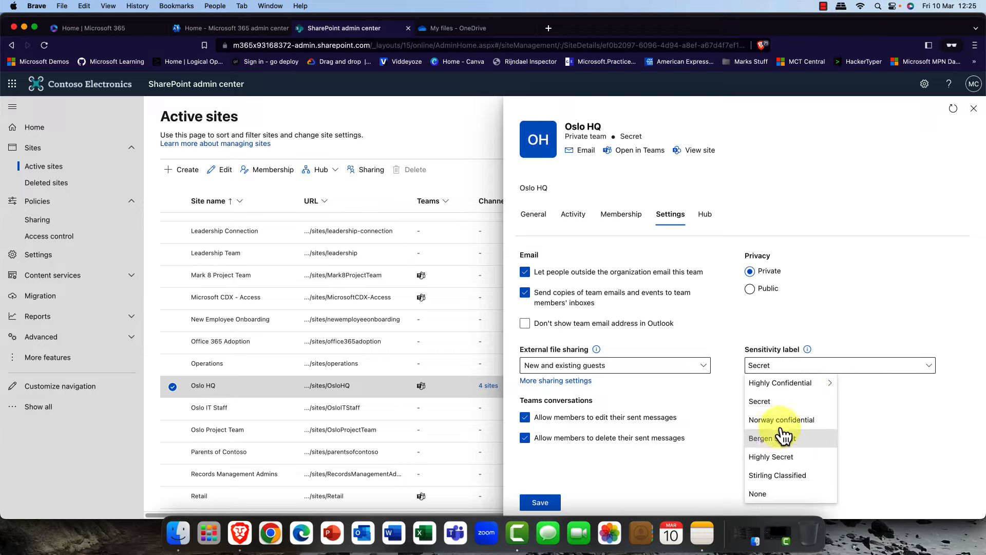
pyautogui.click(797, 368)
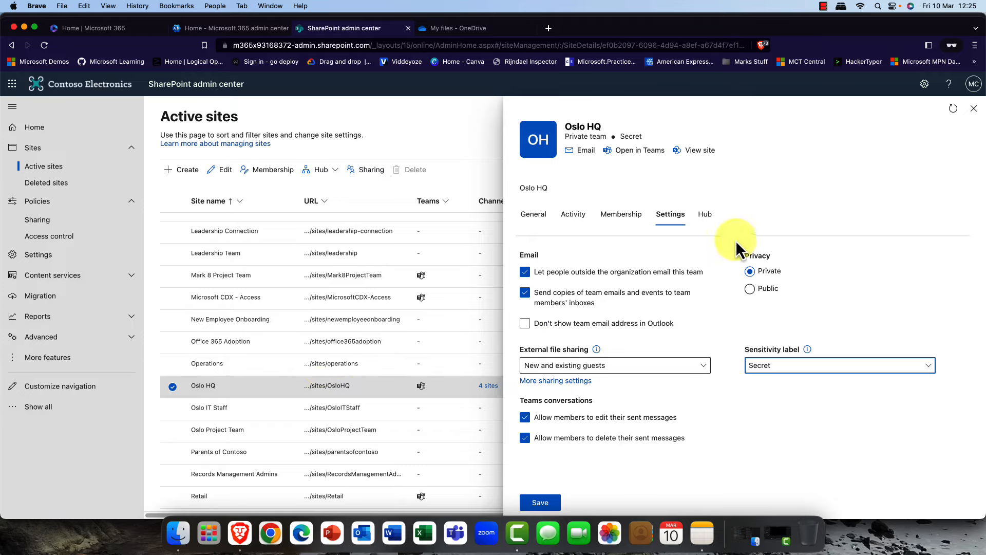
pyautogui.click(707, 217)
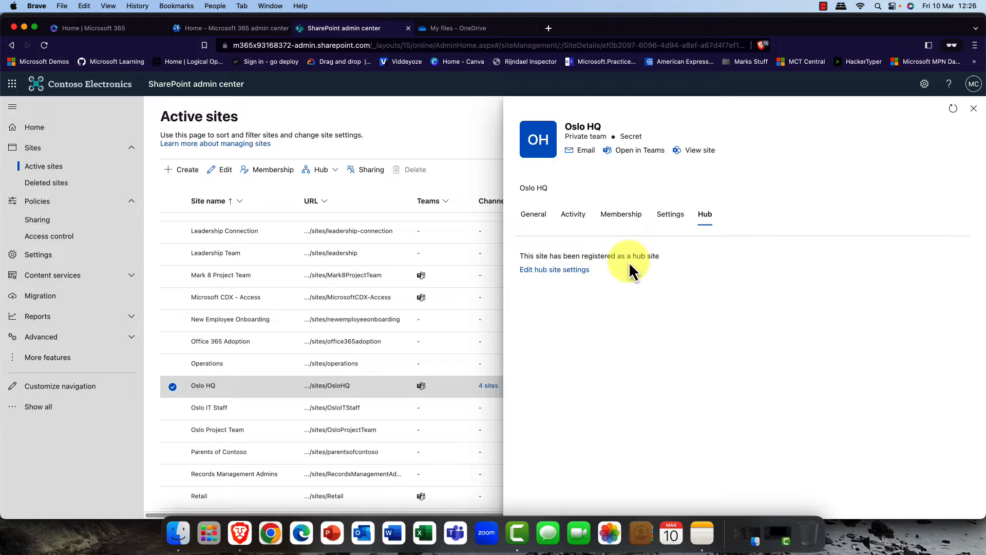
pyautogui.click(974, 109)
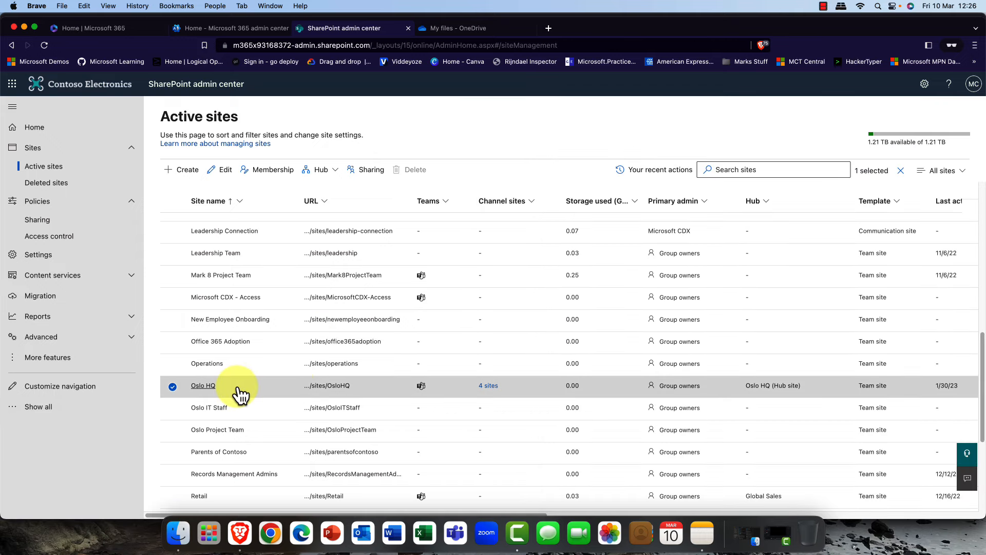
pyautogui.click(337, 171)
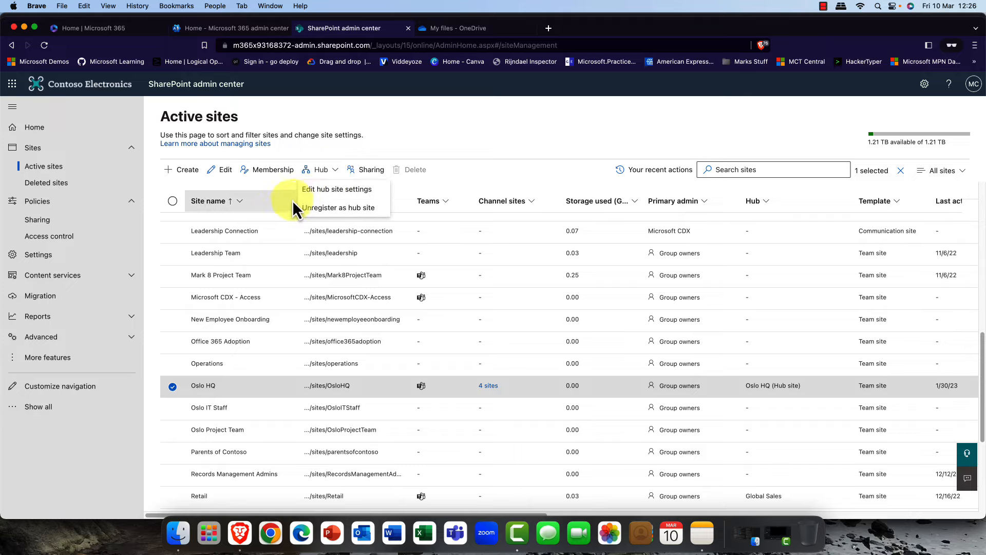
# - Visit the Oslo HQ site through the site address in its details and return to the active sites list
pyautogui.click(206, 386)
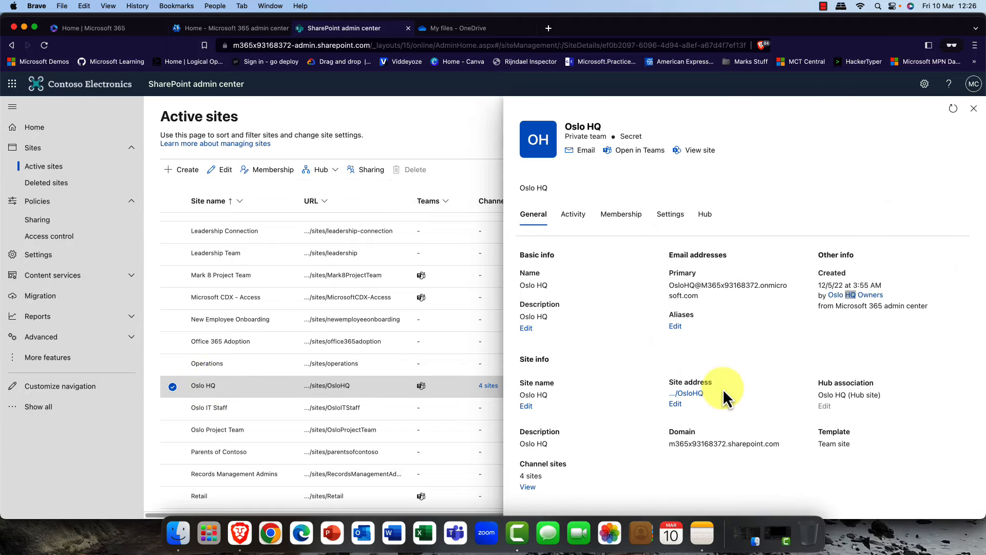
pyautogui.click(694, 393)
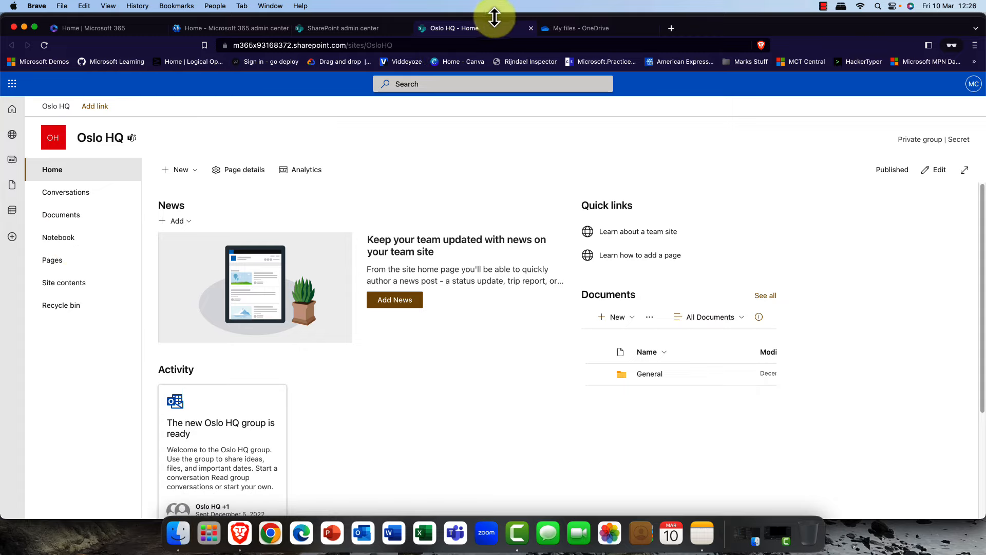
pyautogui.click(530, 27)
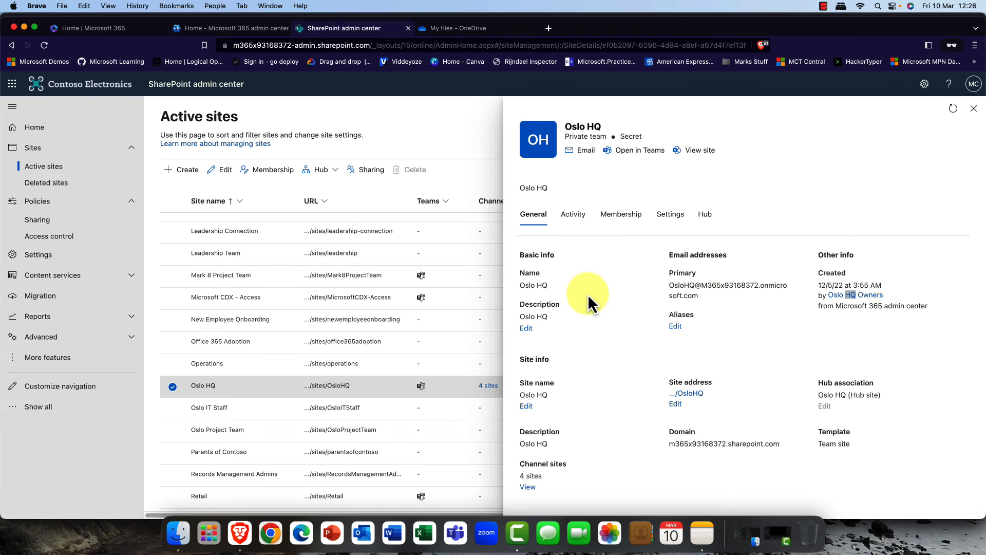
pyautogui.click(975, 109)
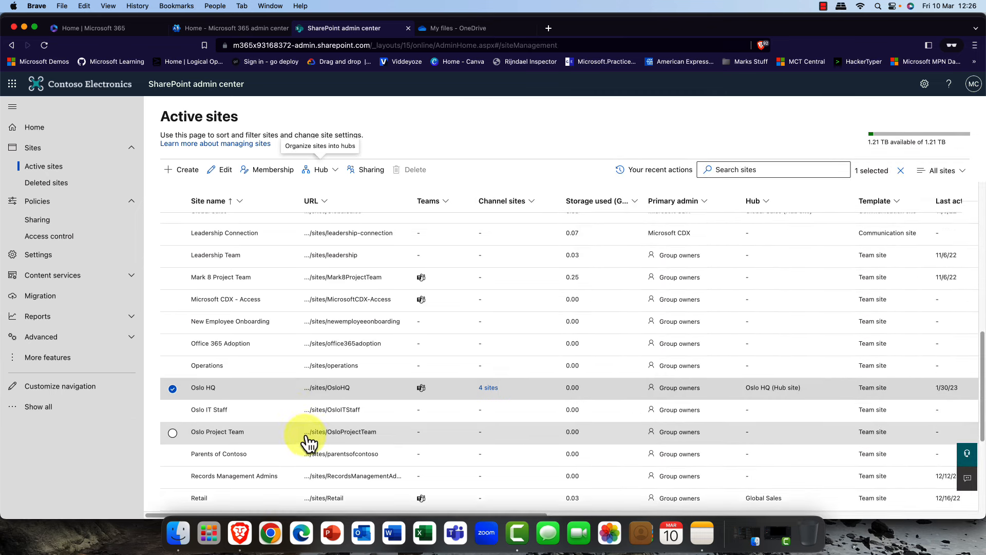
# - Associate the Oslo IT Staff site with the Oslo HQ hub and save the association
pyautogui.click(173, 398)
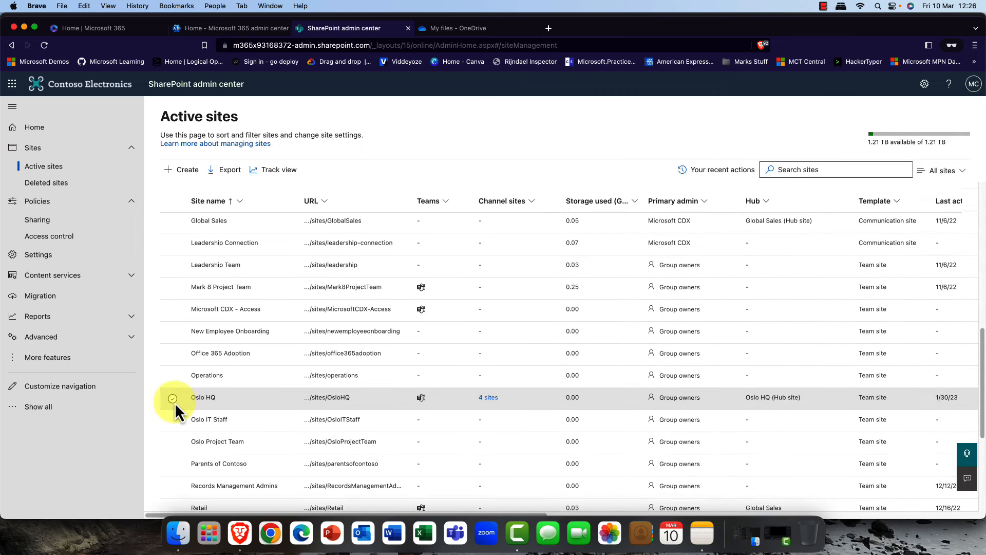
pyautogui.click(172, 422)
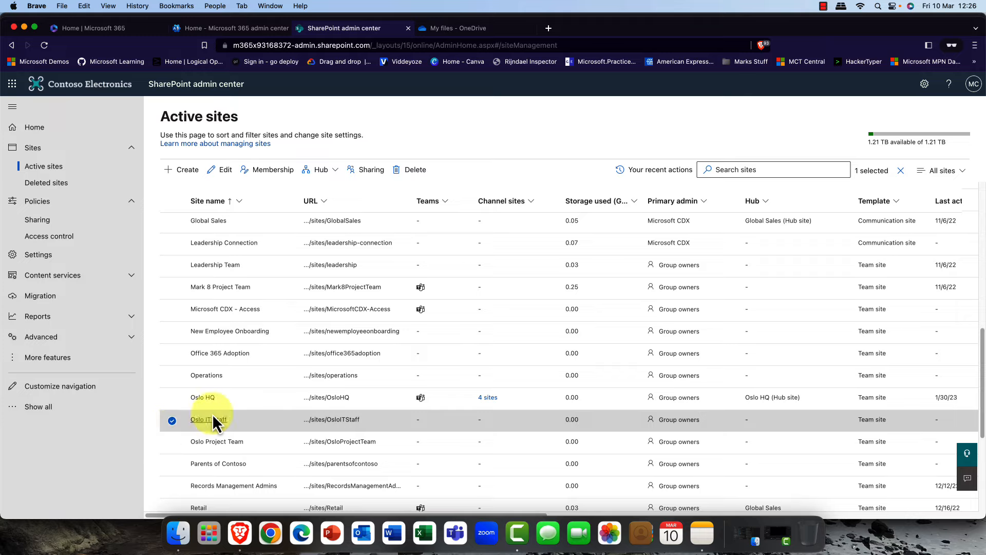
pyautogui.click(335, 173)
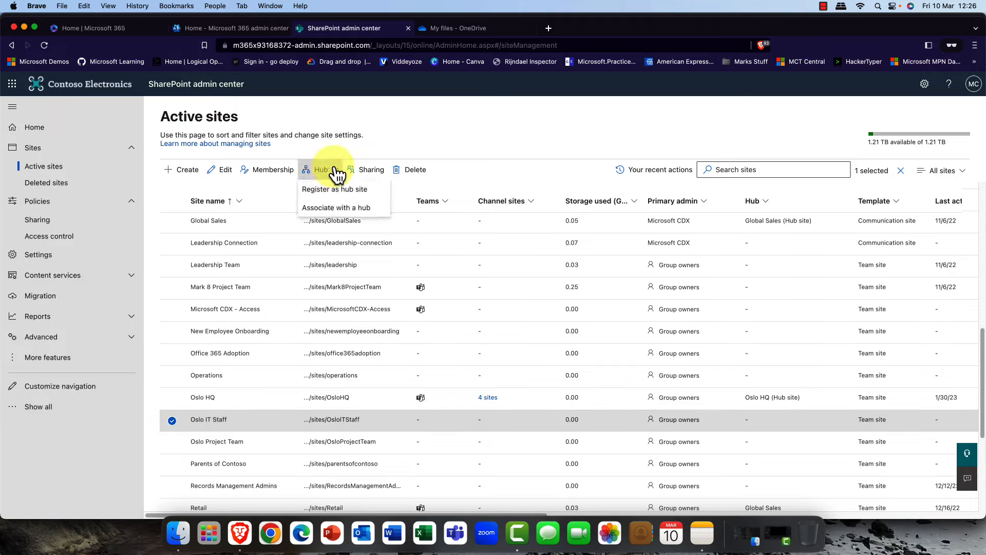
pyautogui.click(349, 208)
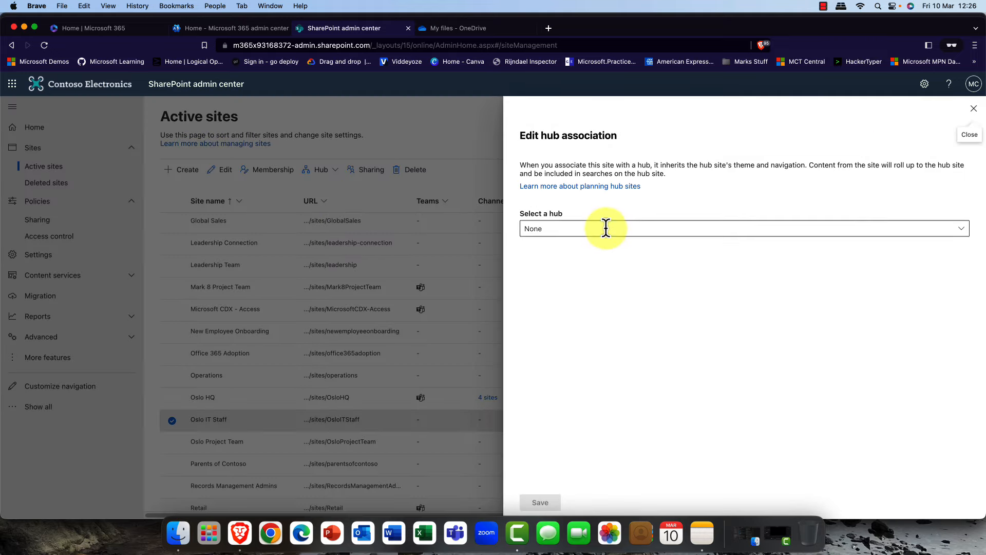
pyautogui.click(606, 227)
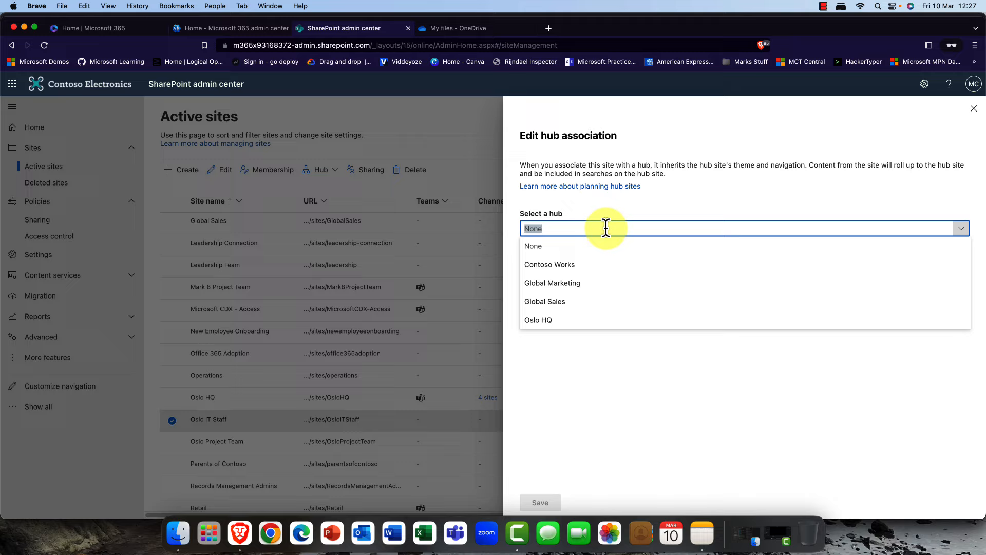
pyautogui.click(552, 323)
pyautogui.click(540, 502)
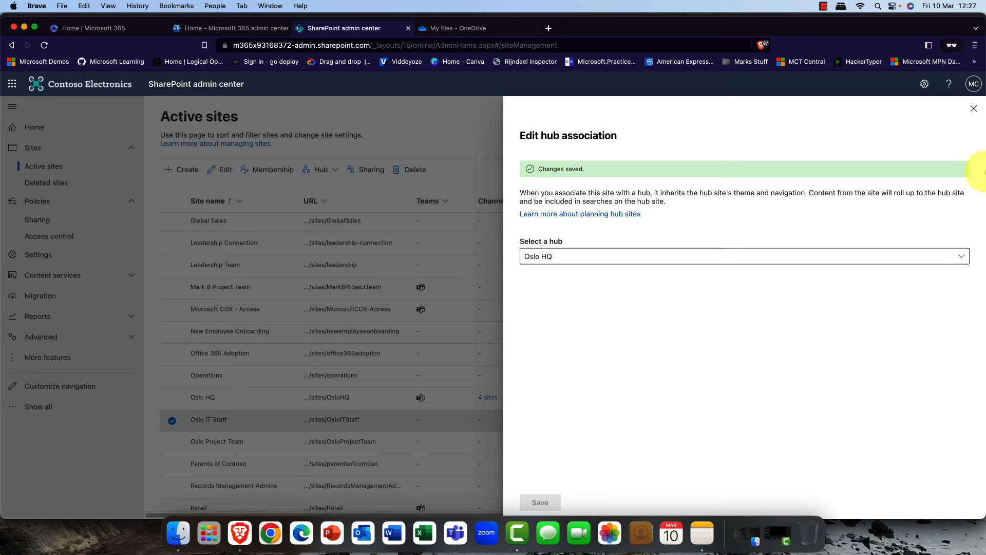
pyautogui.click(974, 109)
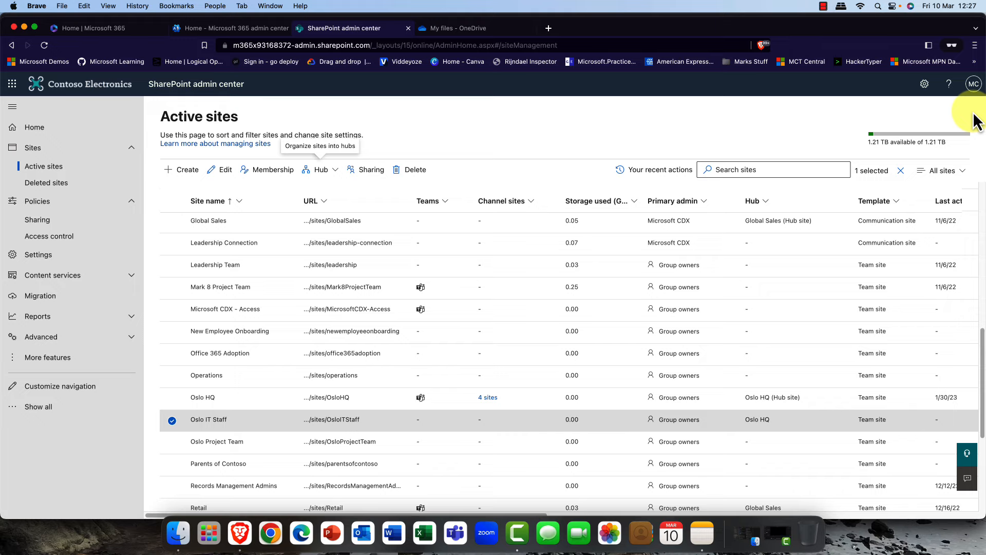
# - View the deleted sites and review the organization-level sharing policies for external sharing, file and folder links, and other settings
pyautogui.click(50, 187)
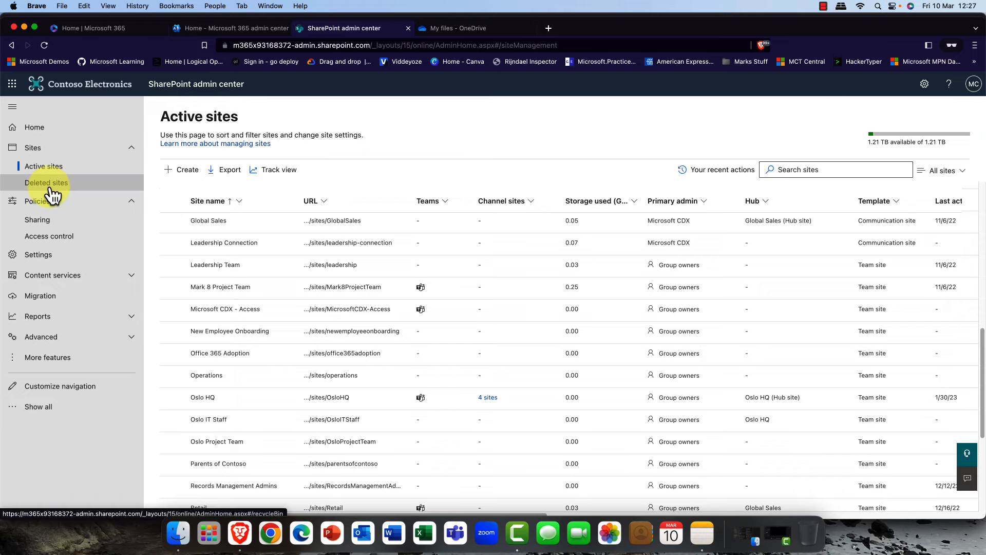
pyautogui.click(51, 187)
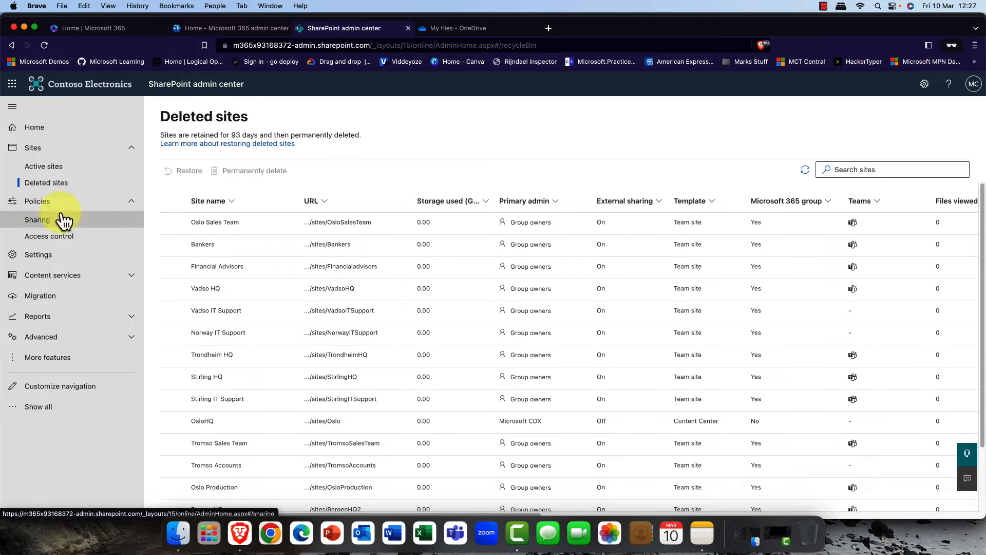
pyautogui.click(44, 221)
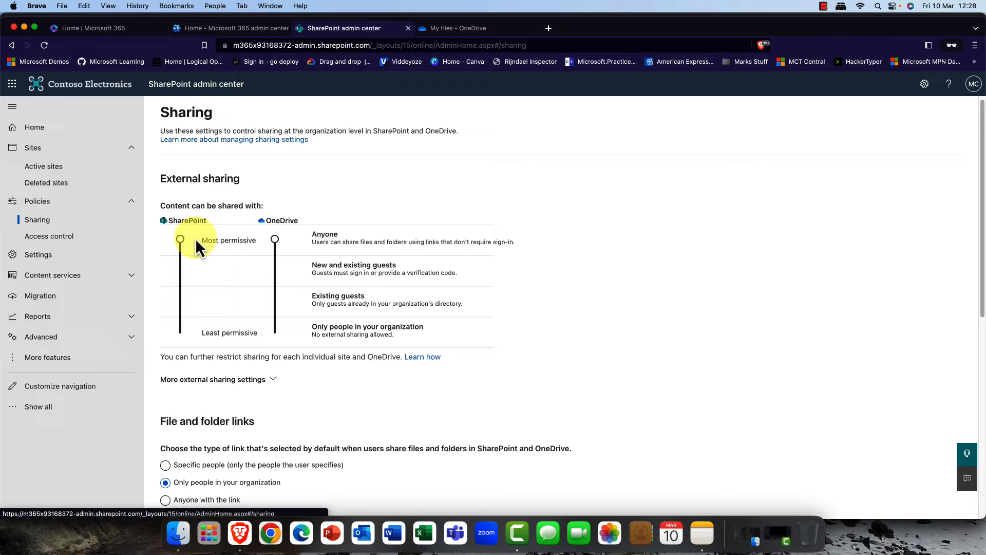
pyautogui.scroll(-1, 191, 252)
pyautogui.scroll(-3, 206, 275)
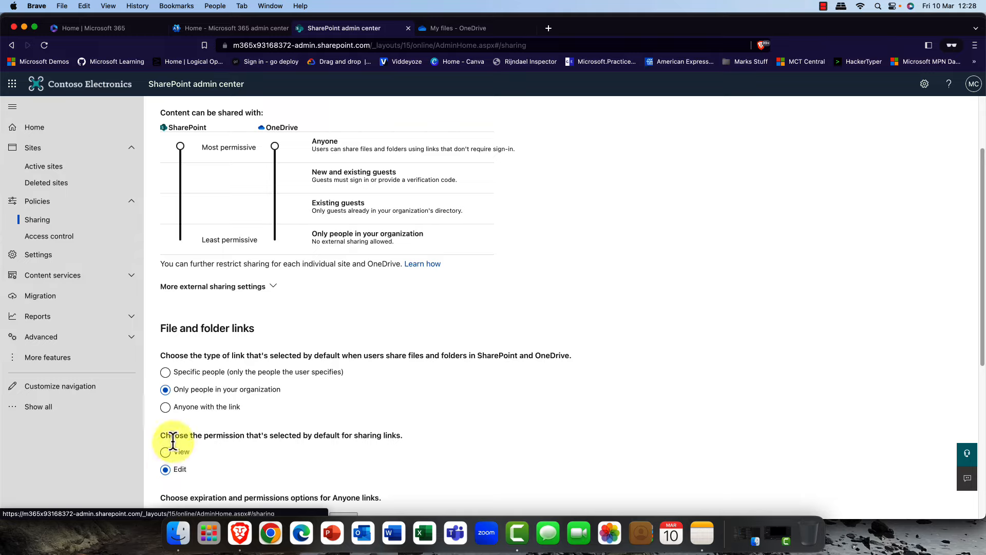
pyautogui.scroll(-5, 175, 453)
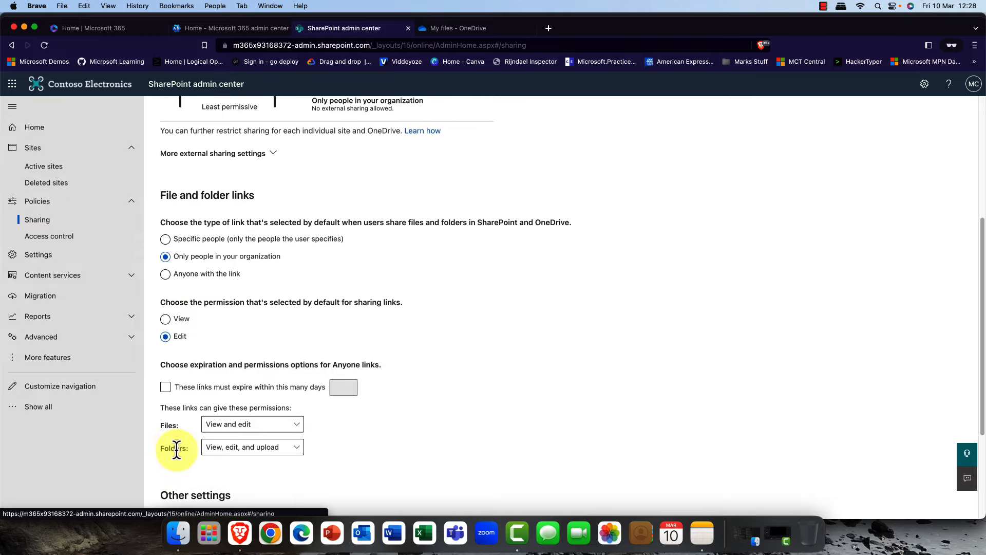
pyautogui.scroll(-5, 176, 450)
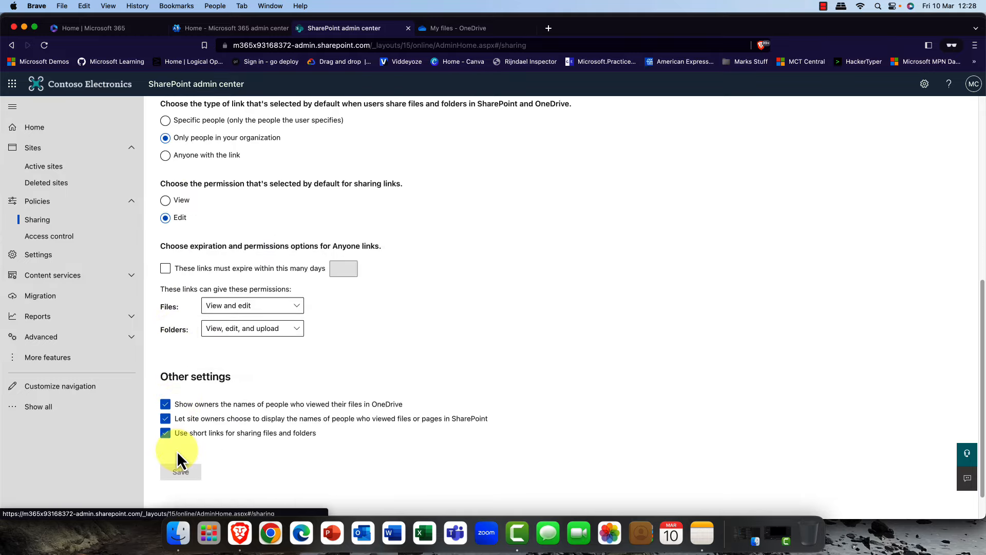
pyautogui.scroll(13, 176, 452)
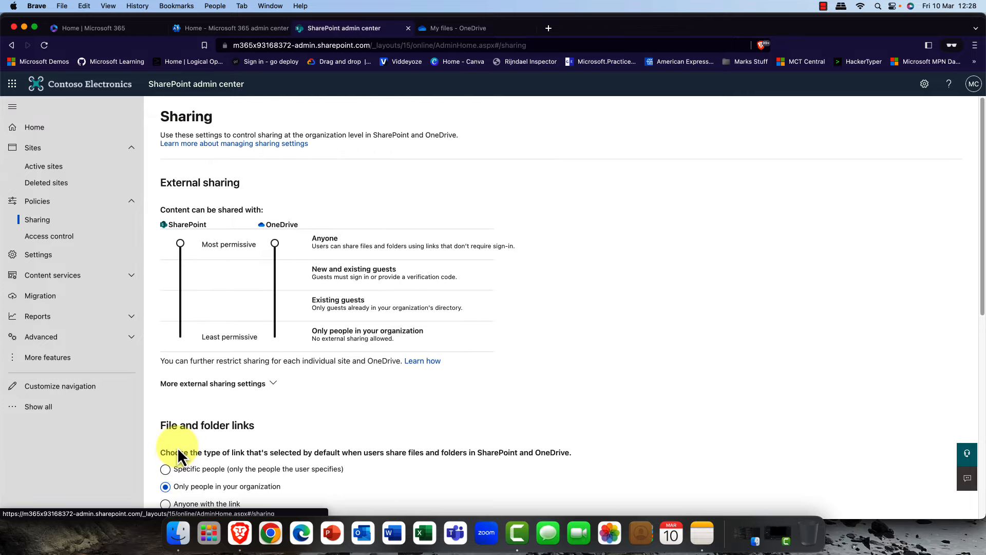
# - Review the access control policies and the access options for unmanaged devices
pyautogui.click(52, 239)
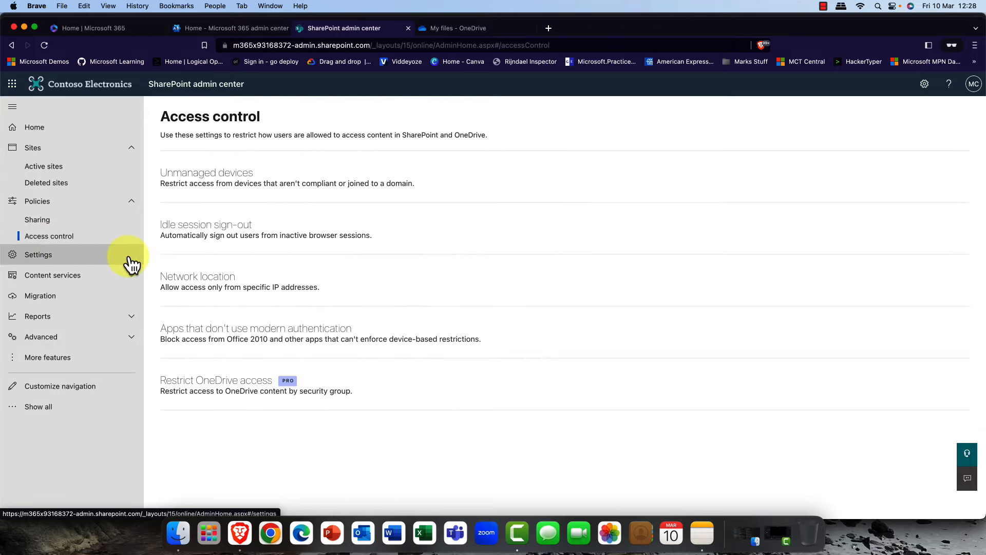
pyautogui.click(206, 181)
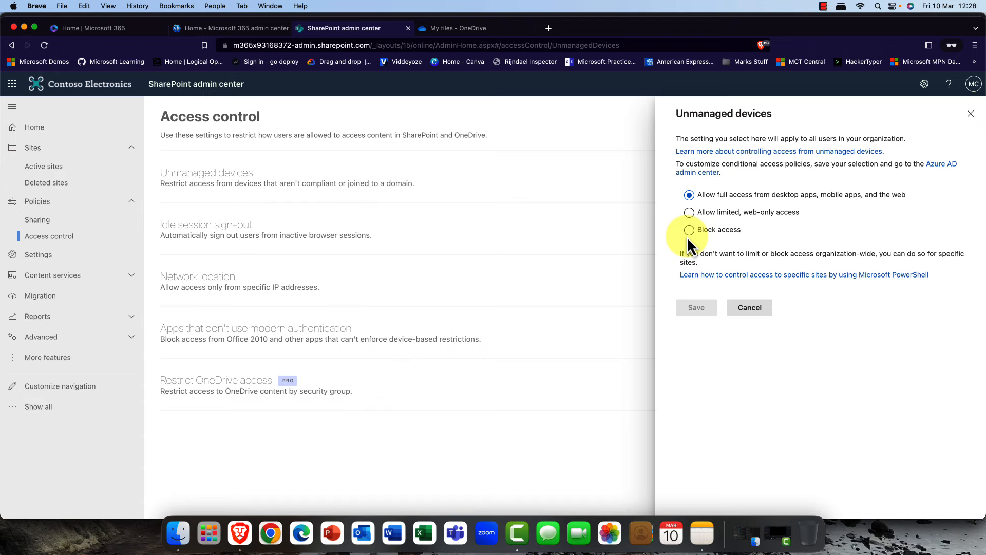
pyautogui.click(750, 307)
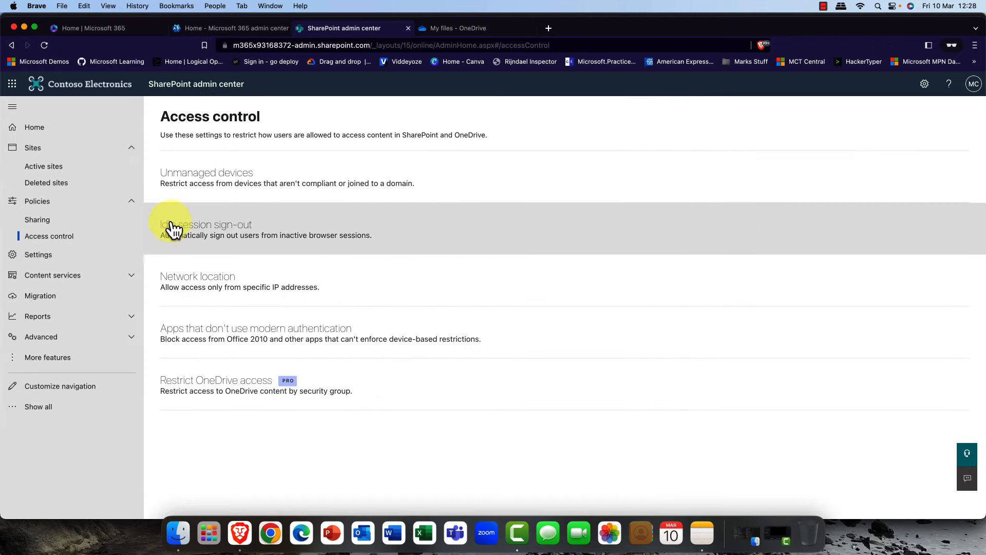
# - Examine the idle session sign-out options with automatic sign-out of inactive users turned on, and discard the change
pyautogui.click(220, 232)
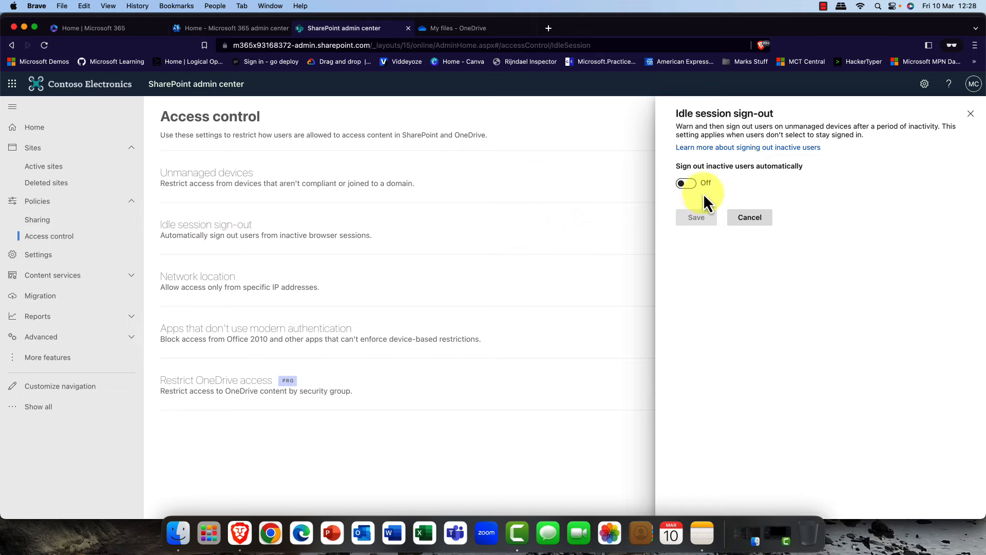
pyautogui.click(688, 184)
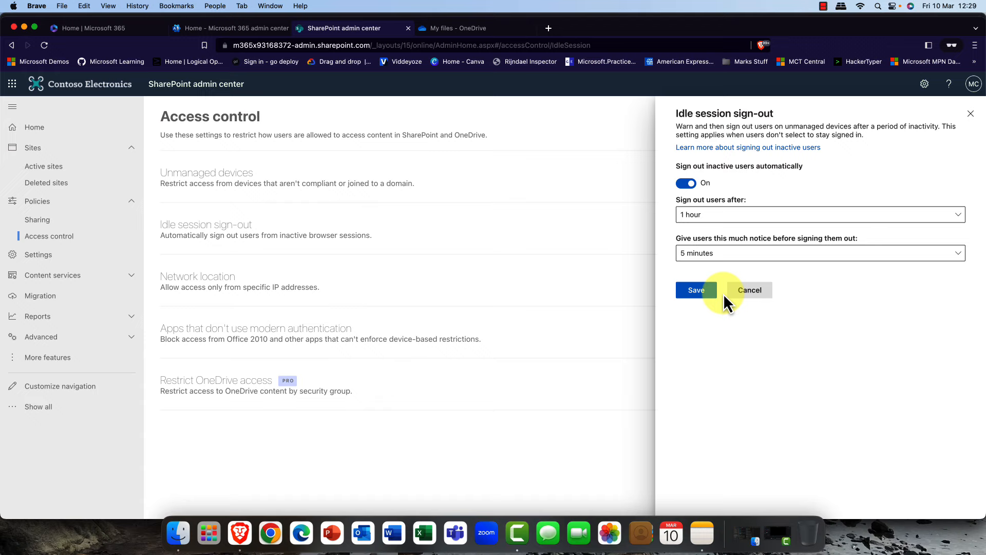
pyautogui.click(749, 293)
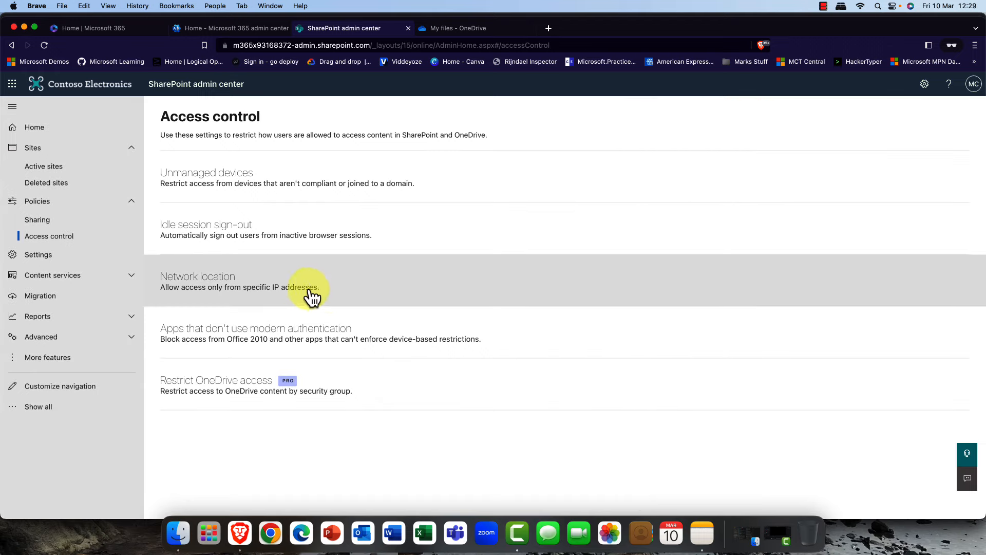
# - Examine the network location policy with access limited to specific IP address ranges turned on
pyautogui.click(201, 283)
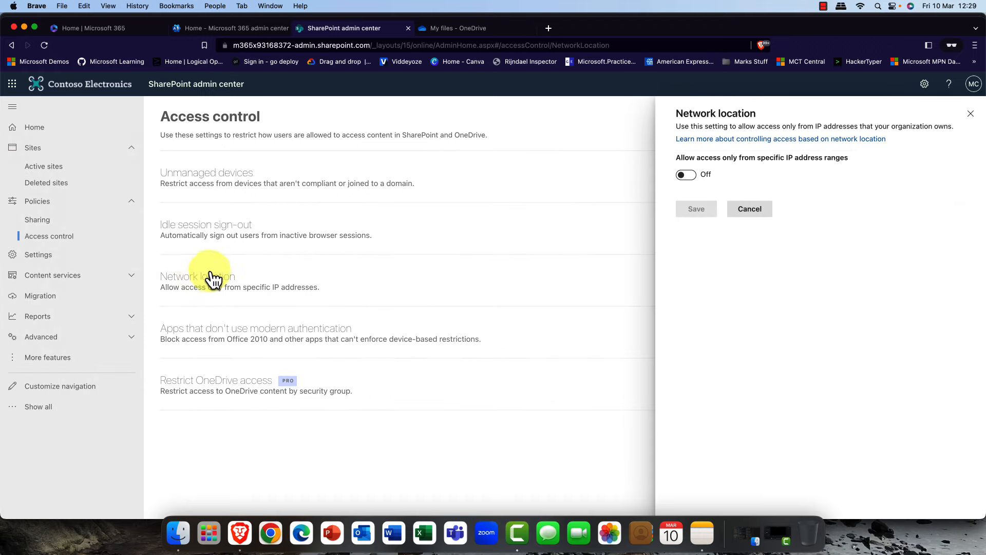
pyautogui.click(687, 176)
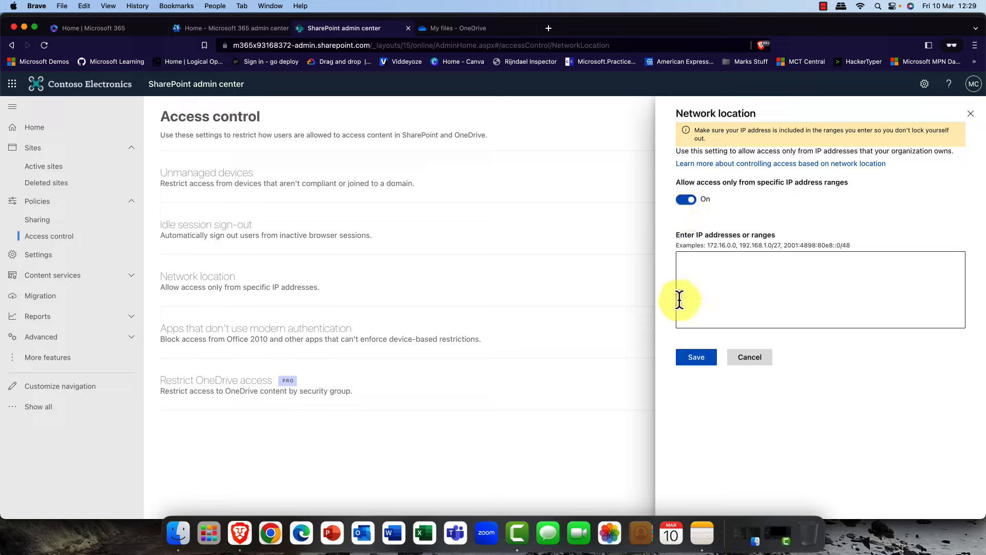
pyautogui.click(687, 199)
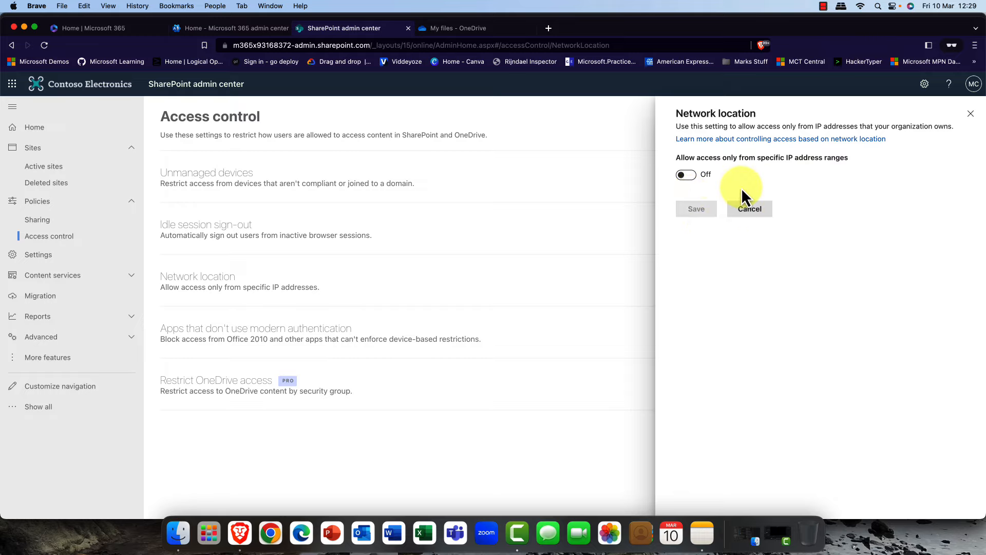
pyautogui.click(686, 176)
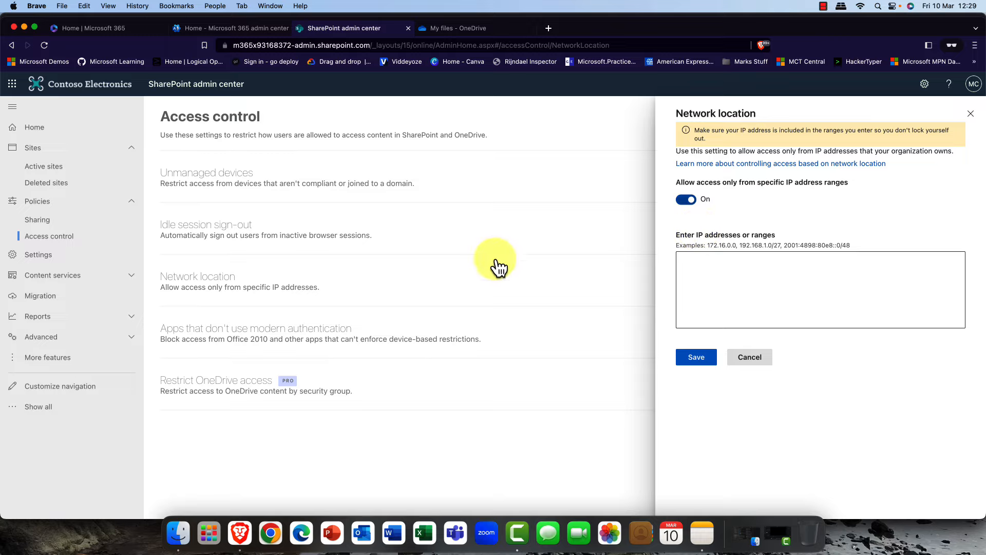
# - Examine the allow and block access options for apps that don't use modern authentication, leaving the policy on Block access
pyautogui.click(249, 334)
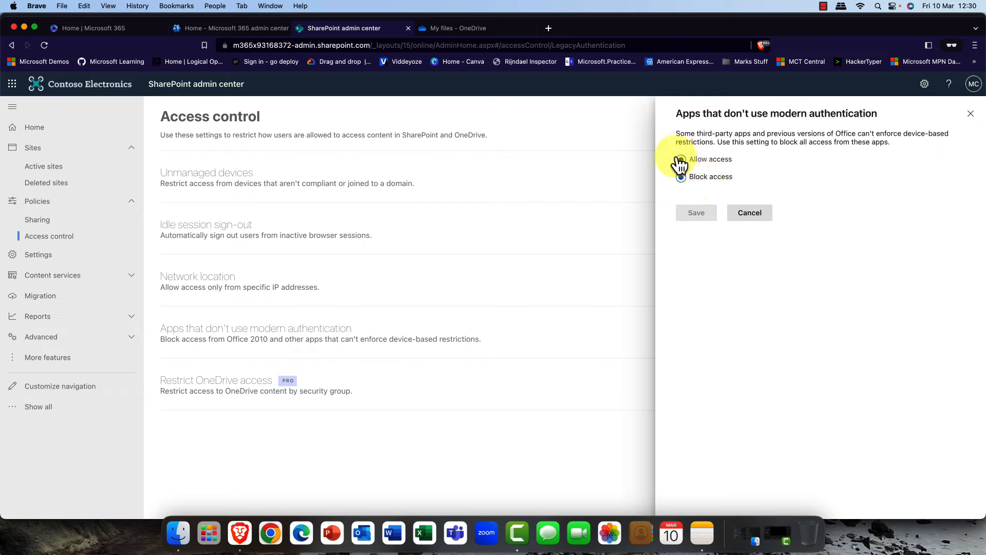
pyautogui.click(713, 162)
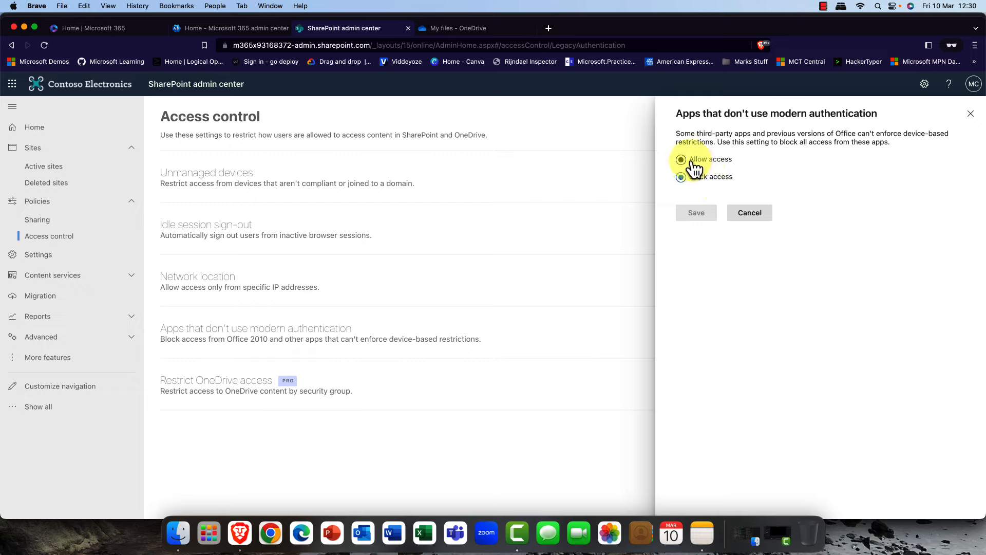
pyautogui.click(695, 168)
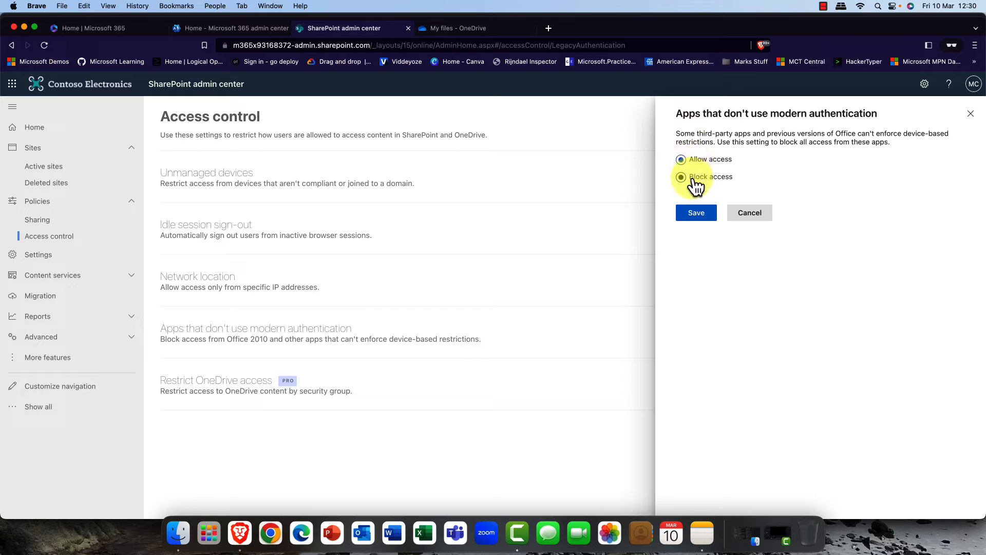
pyautogui.click(694, 179)
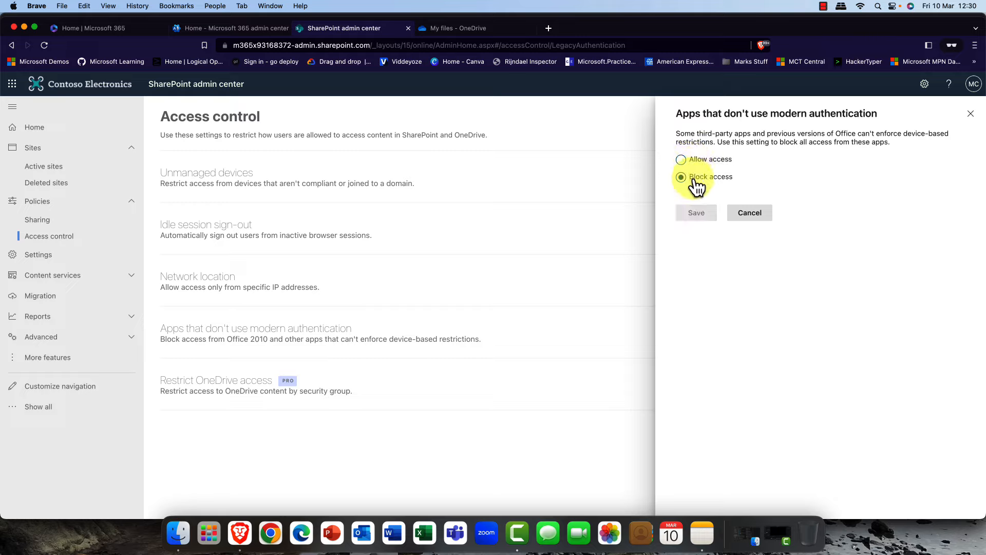
pyautogui.click(744, 218)
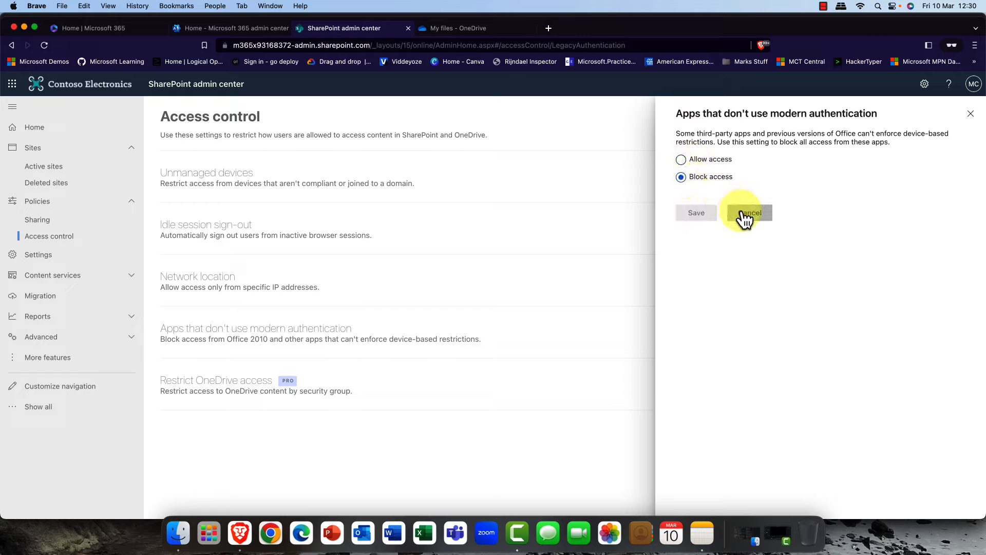
pyautogui.click(744, 219)
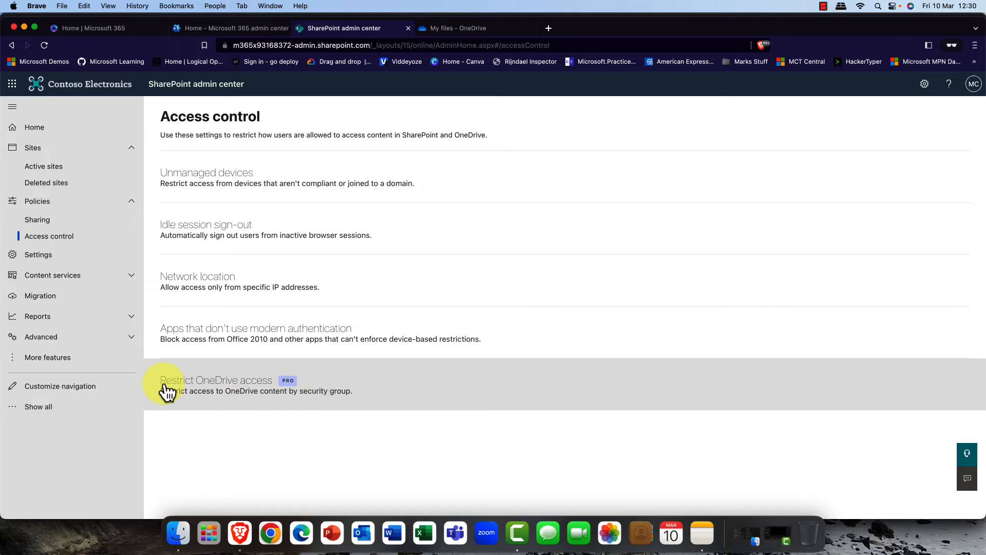
# - Examine the OneDrive access restriction and its selectable security groups, and discard the restriction
pyautogui.click(218, 389)
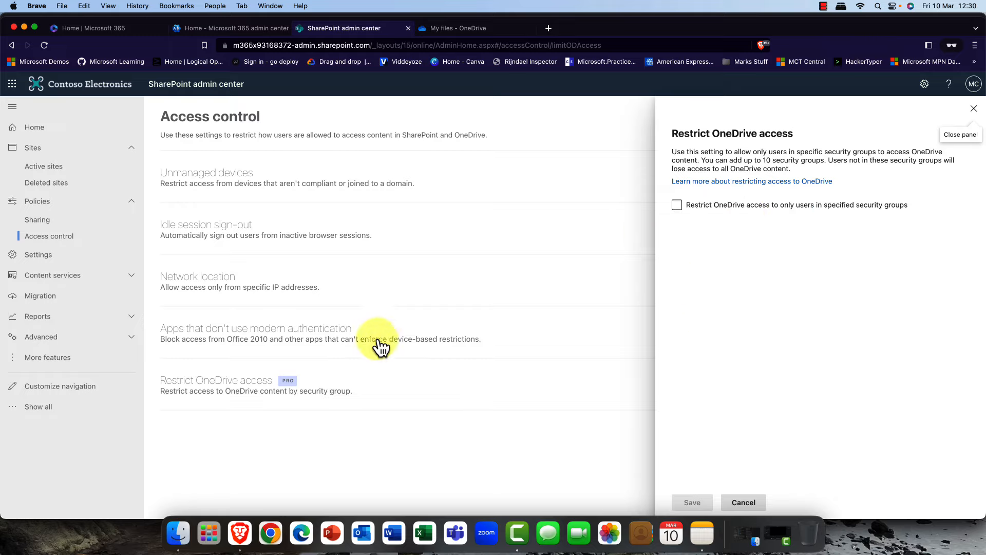
pyautogui.click(707, 208)
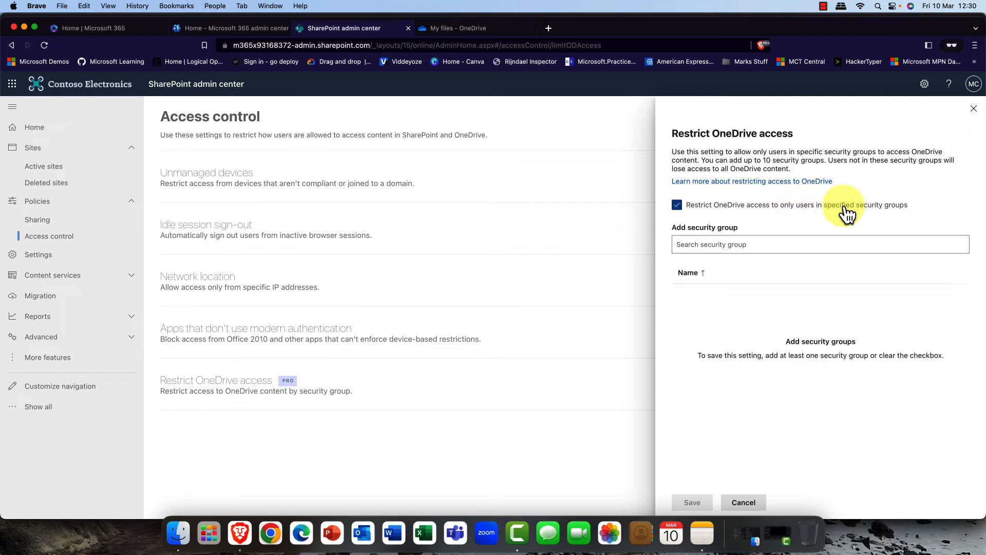
pyautogui.click(768, 247)
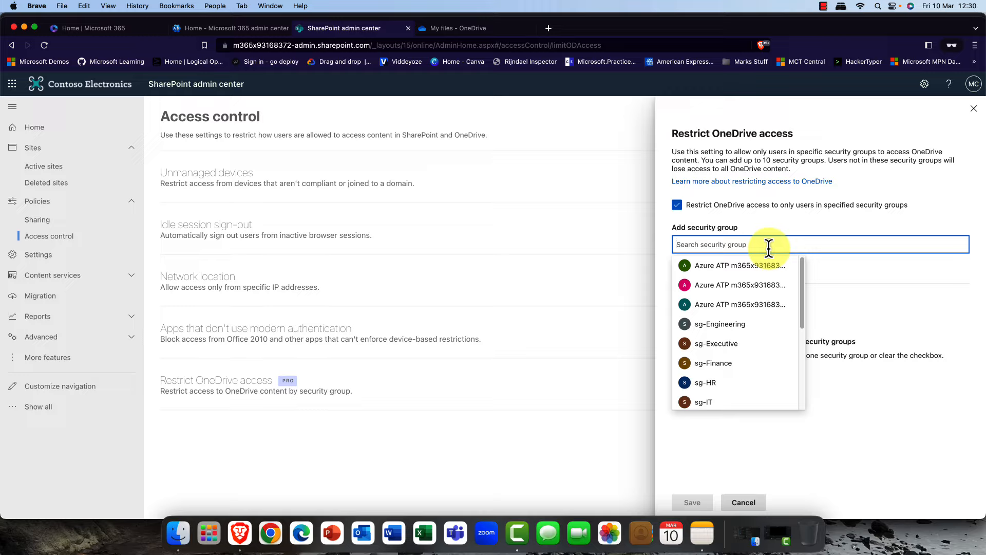
pyautogui.click(681, 206)
pyautogui.click(682, 207)
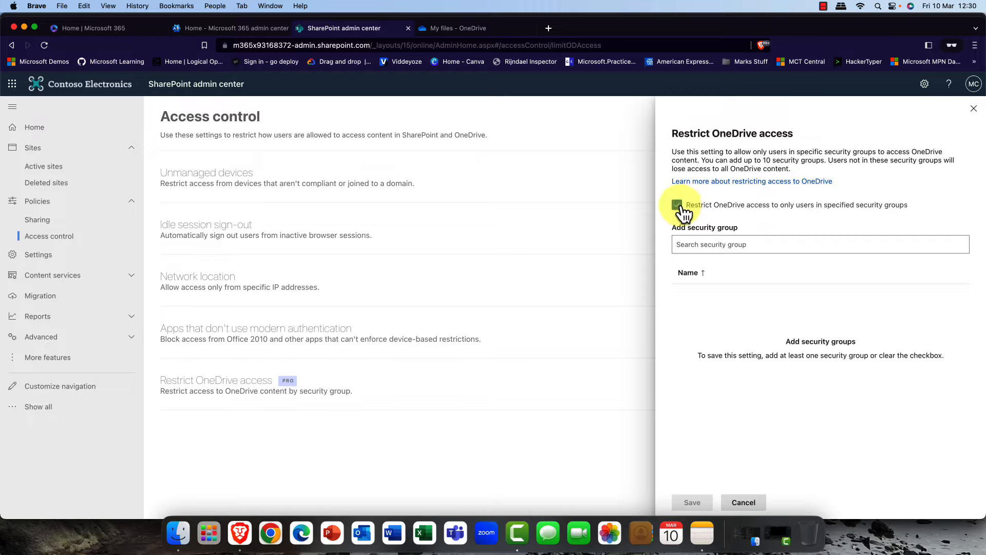
pyautogui.click(696, 240)
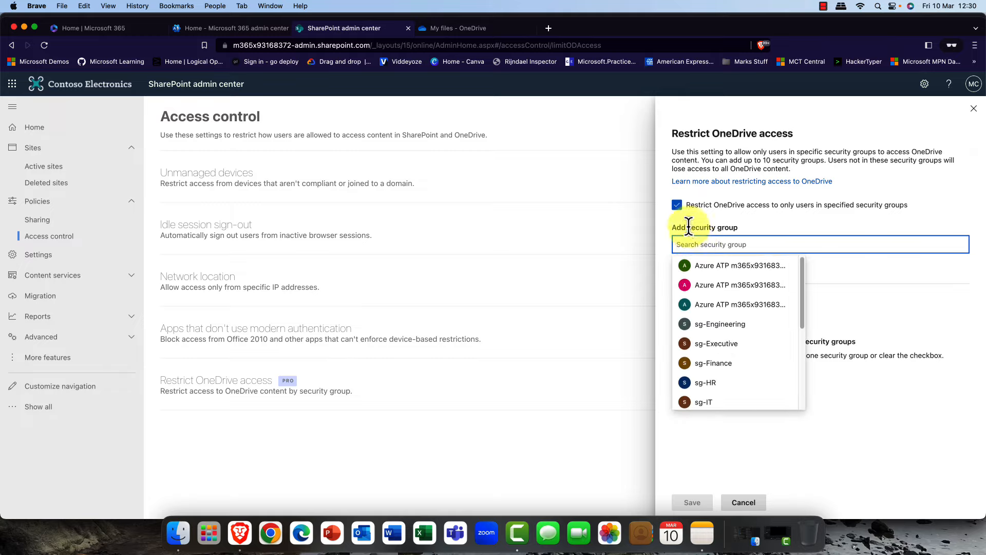
pyautogui.click(679, 207)
# - Go to the SharePoint and OneDrive settings list and view the OneDrive file activity notifications setting
pyautogui.click(41, 221)
pyautogui.click(39, 222)
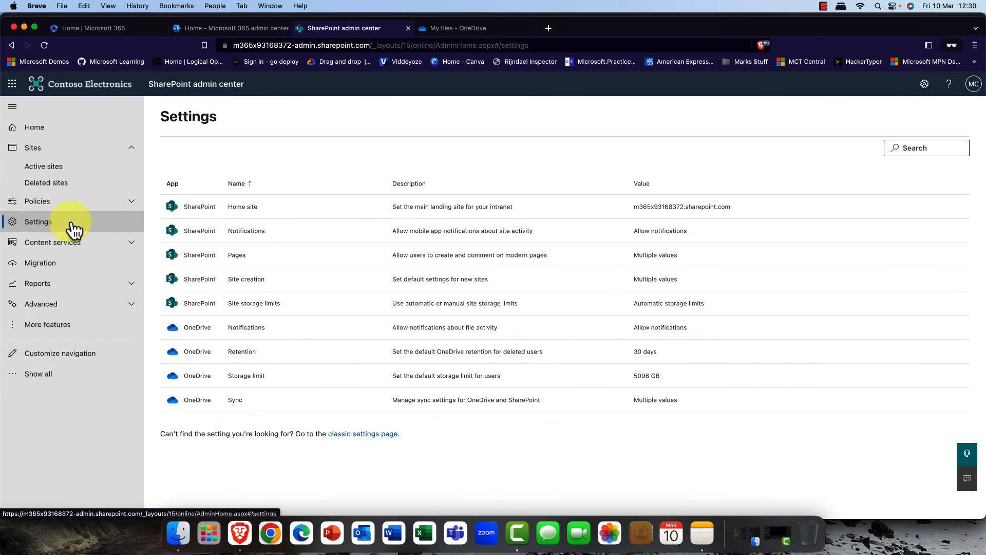
pyautogui.click(189, 327)
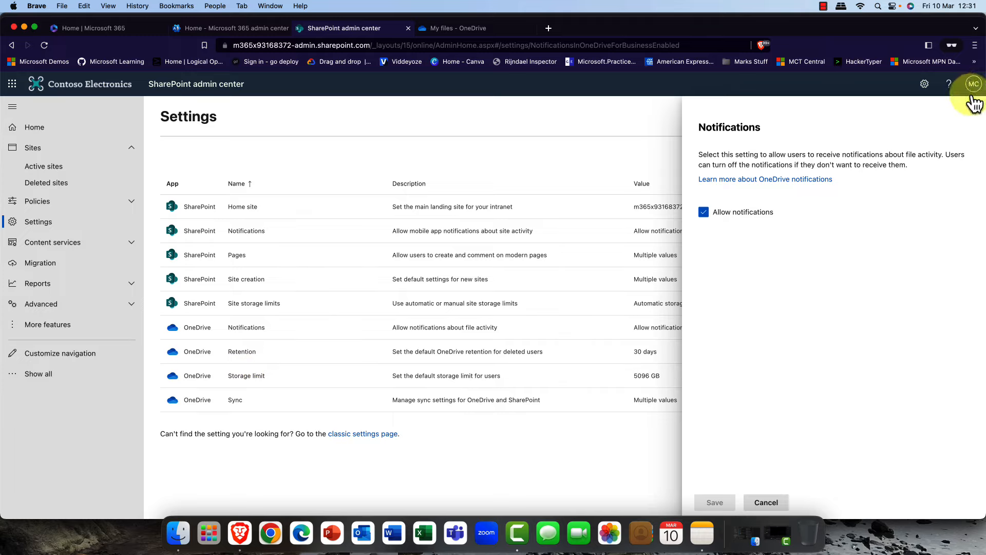
pyautogui.click(973, 102)
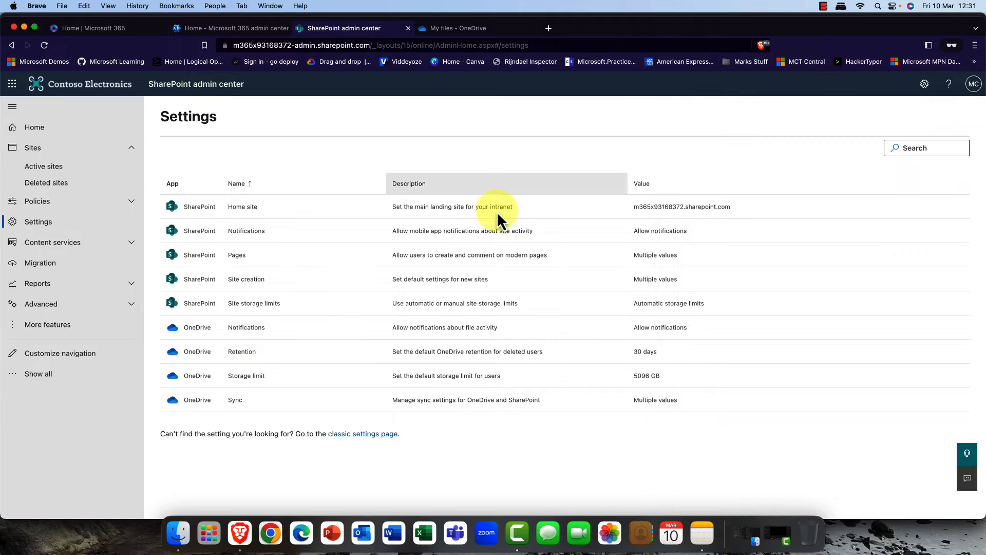
# - Set the retention period for a deleted user's OneDrive to 90 days and save it
pyautogui.click(185, 352)
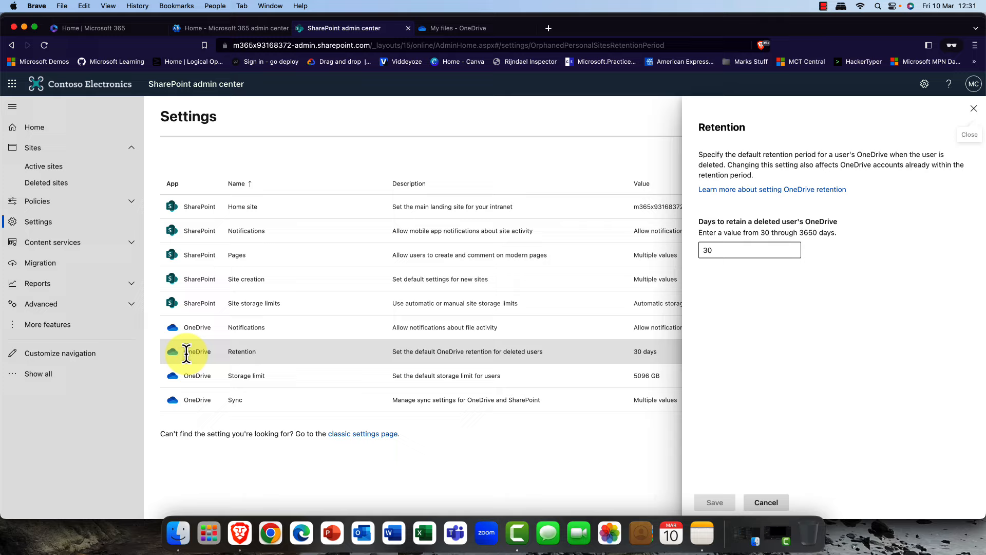
pyautogui.doubleClick(711, 250)
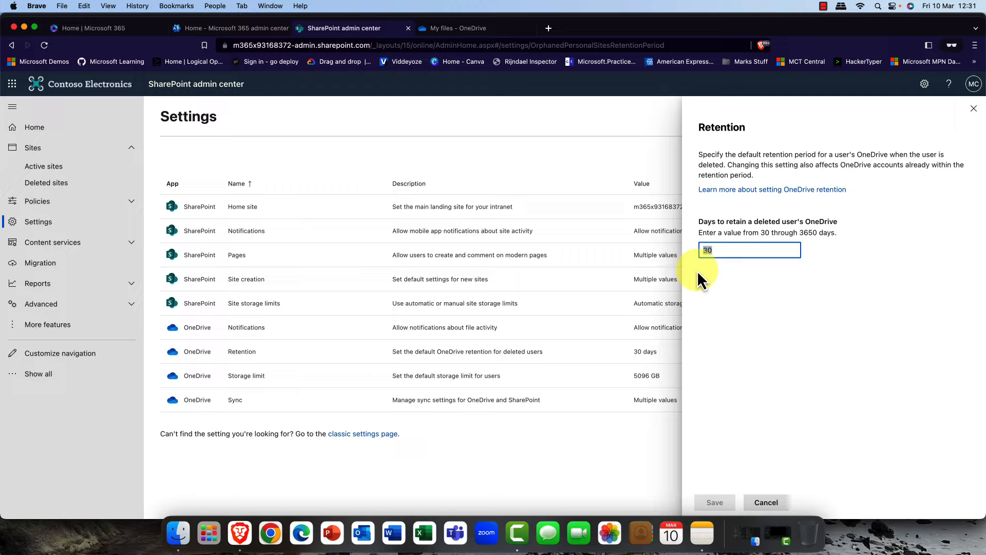
pyautogui.write('90')
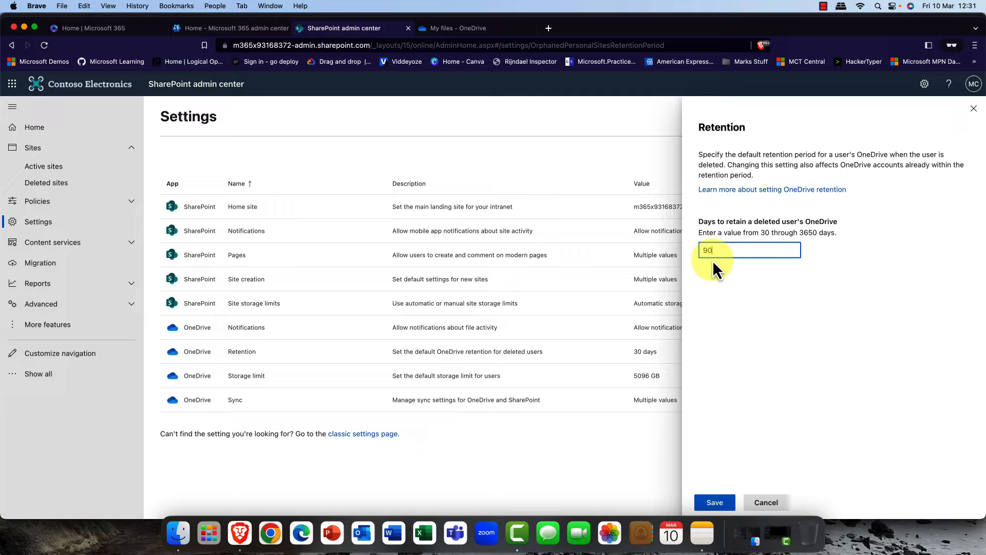
pyautogui.click(716, 504)
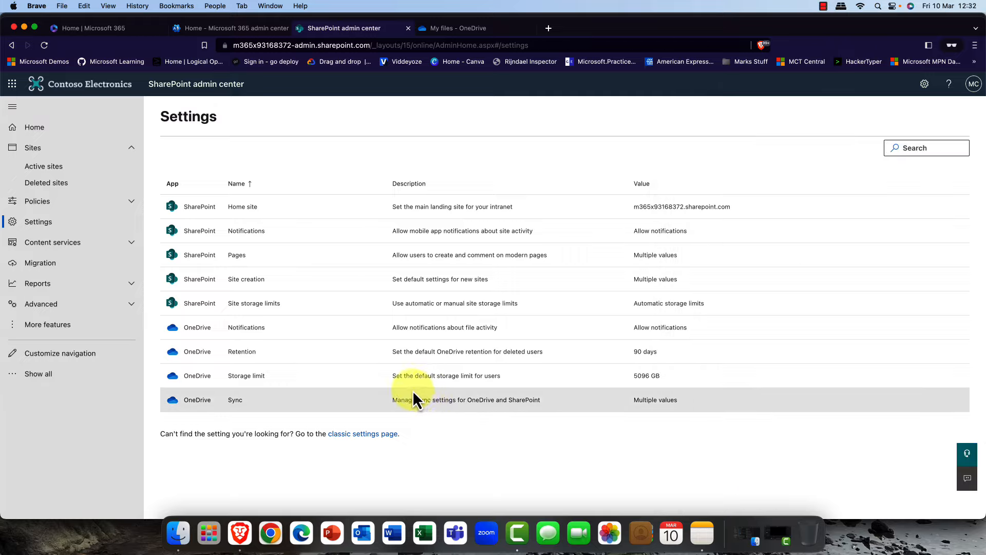
# - Review the default OneDrive storage limit and close the setting without saving
pyautogui.click(191, 373)
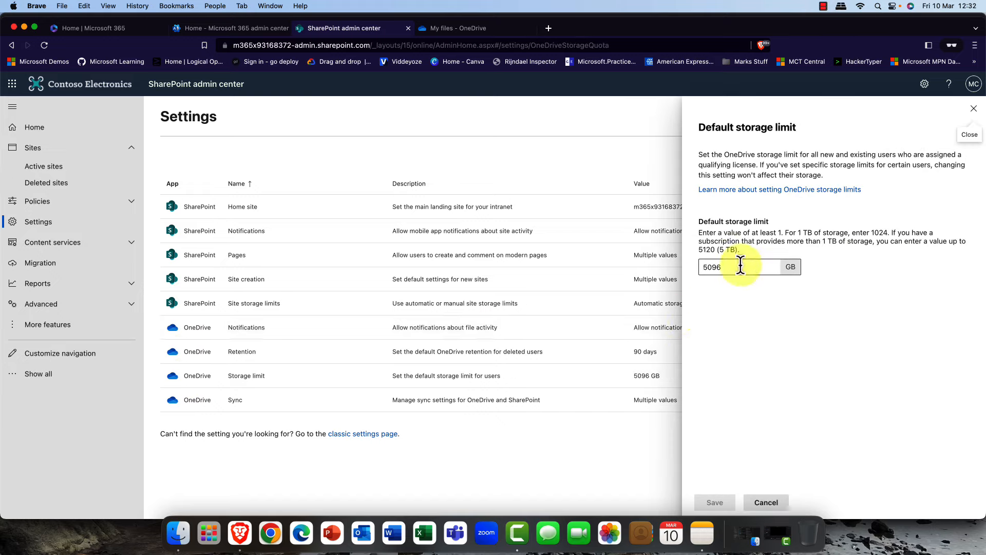
pyautogui.moveTo(722, 267); pyautogui.dragTo(697, 276)
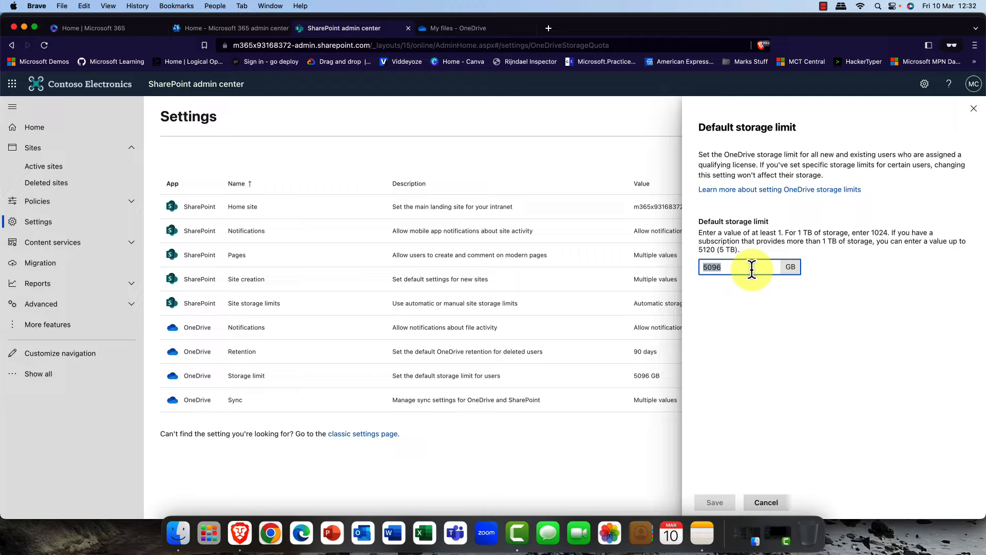
pyautogui.click(732, 269)
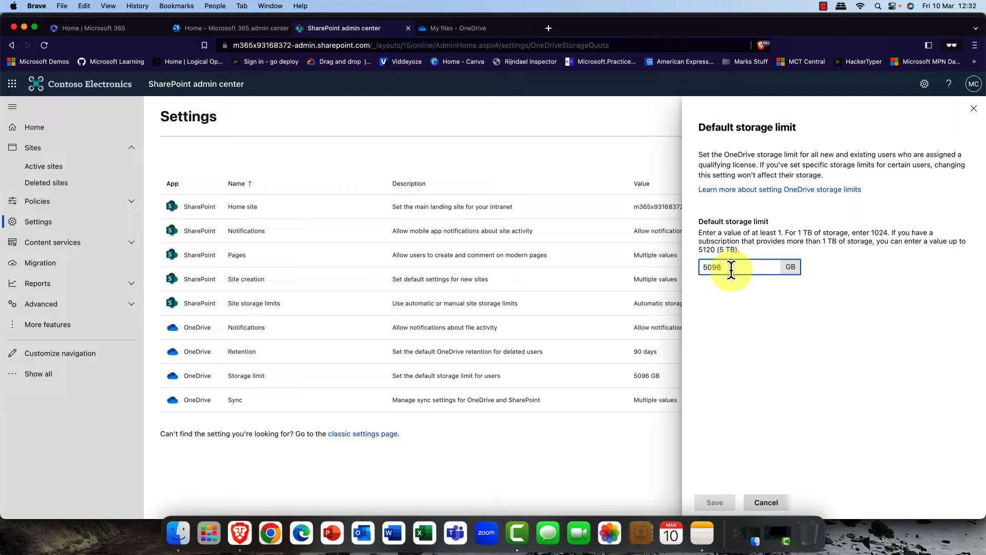
pyautogui.click(762, 500)
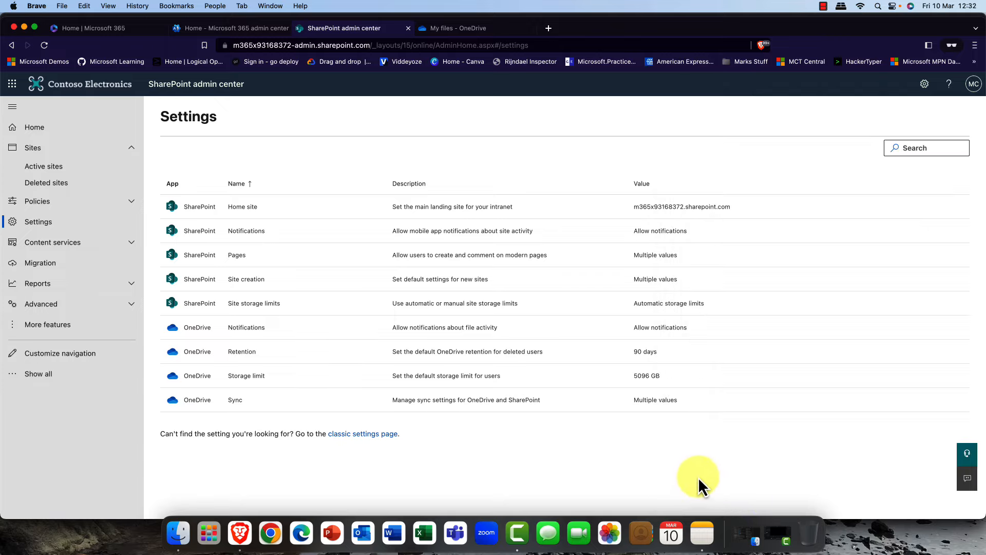
# - Examine the OneDrive sync settings with the Sync button, domain-limited syncing and file type blocking turned on, then clear the domain and file type options
pyautogui.click(196, 400)
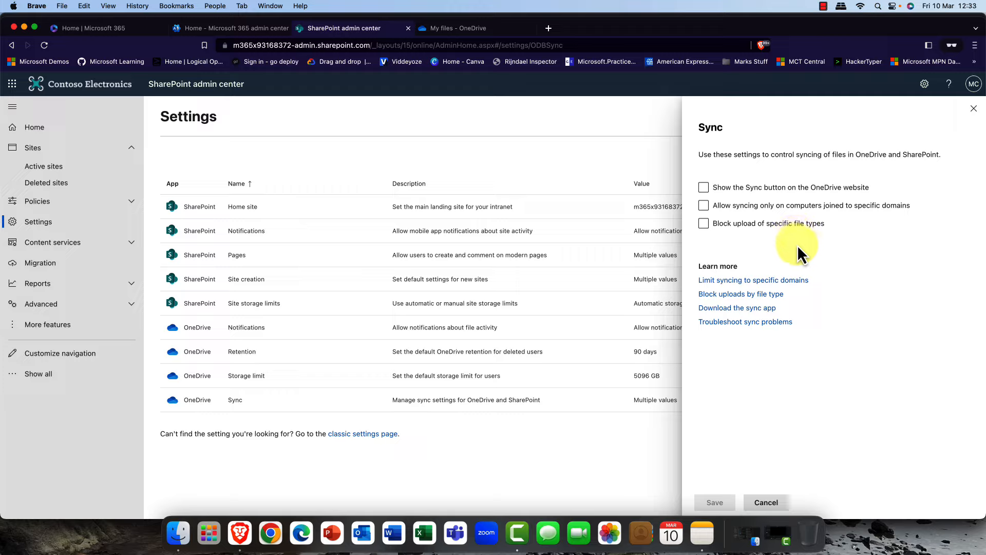
pyautogui.click(703, 188)
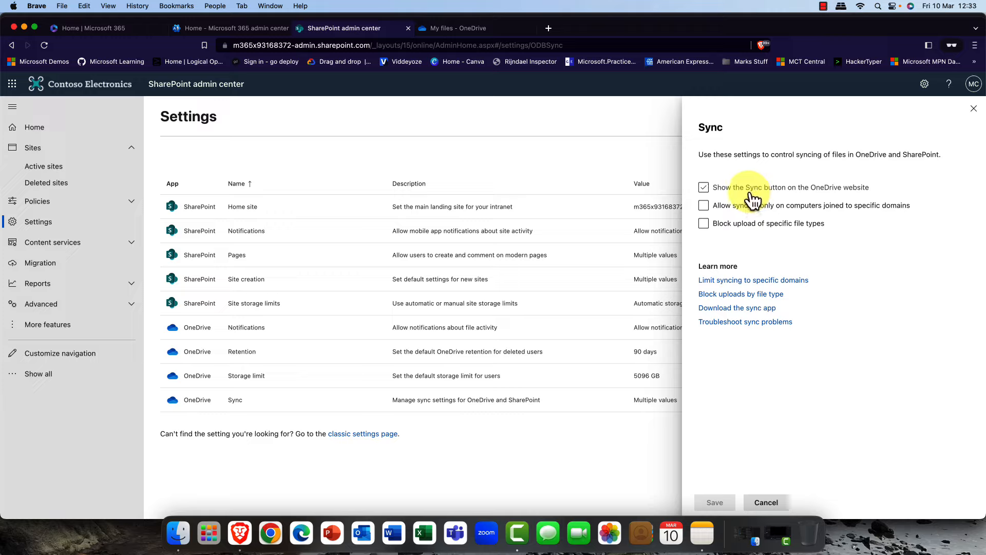
pyautogui.click(706, 190)
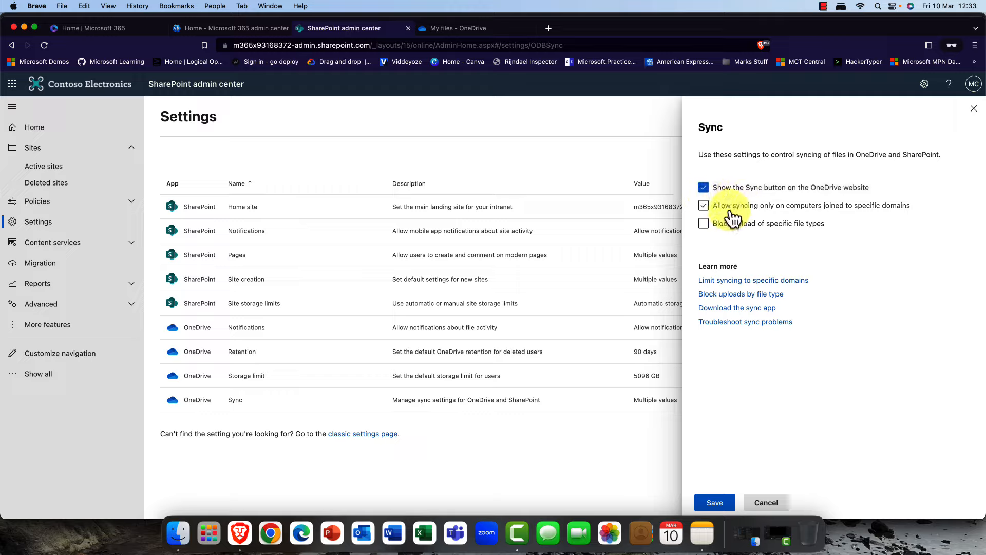
pyautogui.click(801, 212)
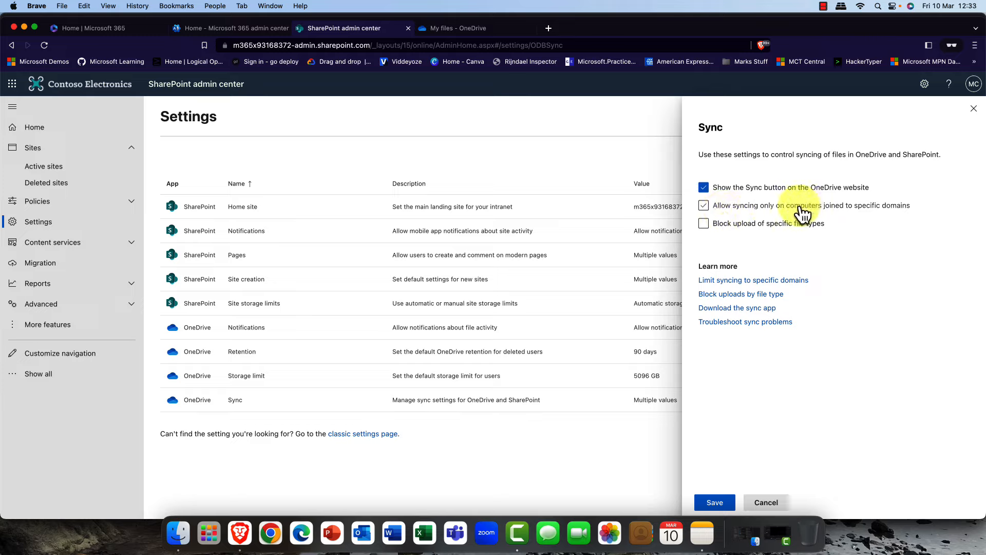
pyautogui.click(801, 212)
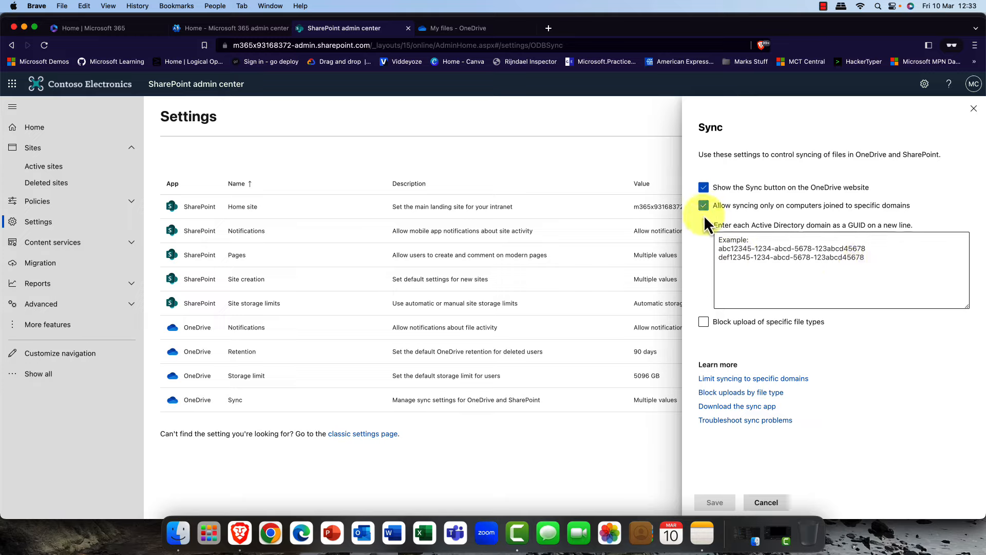
pyautogui.click(703, 322)
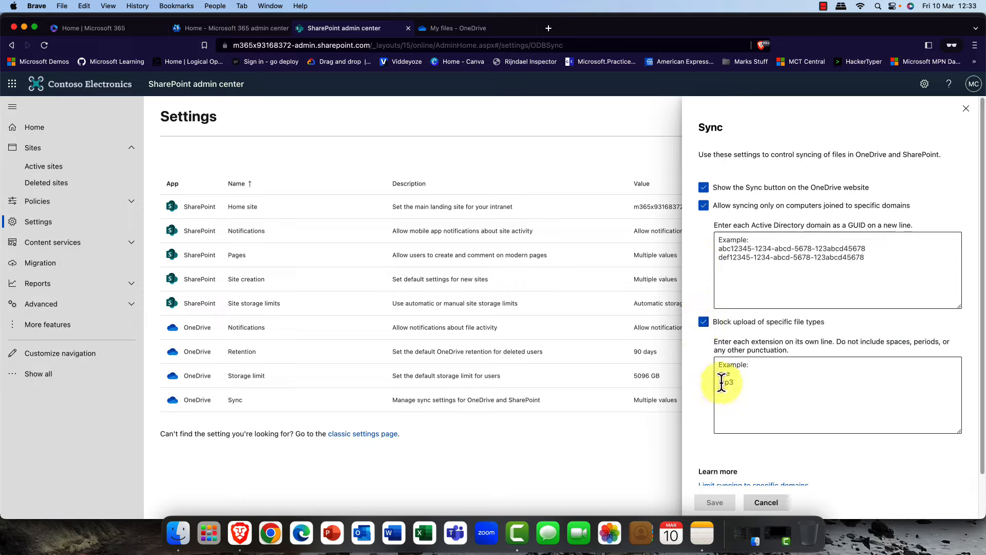
pyautogui.click(703, 322)
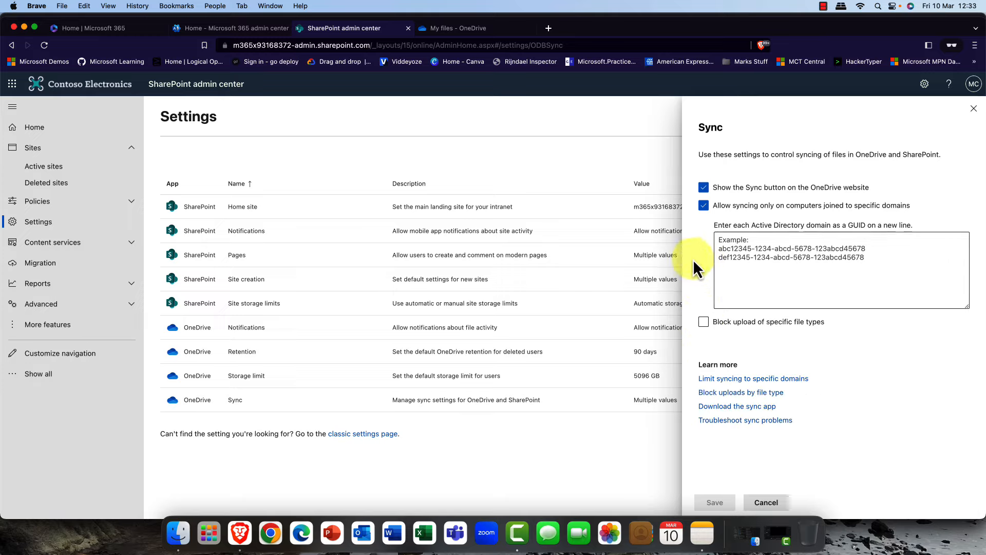
pyautogui.click(704, 206)
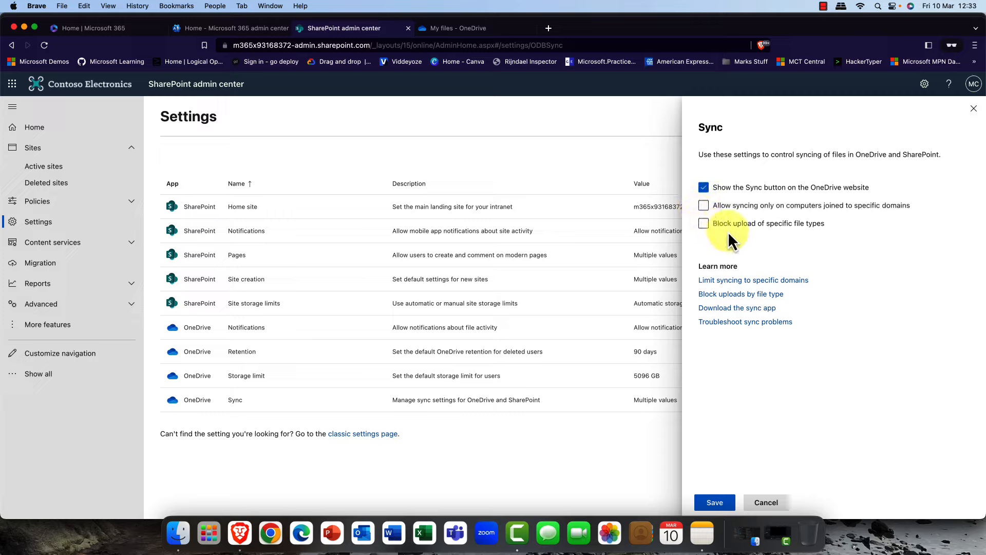
# - Examine the extension entry for blocking uploads of specific file types, and clear that option and the Sync button option
pyautogui.click(773, 226)
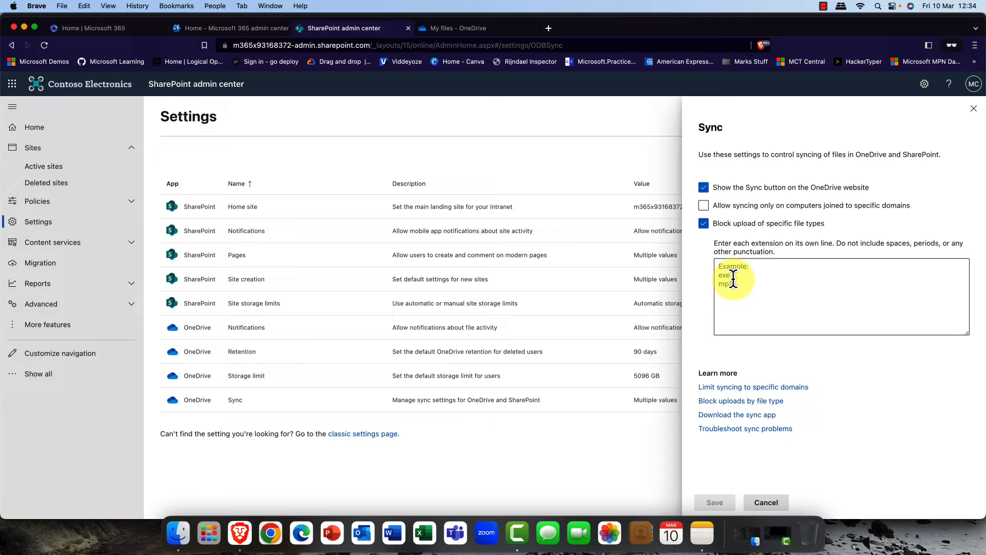
pyautogui.click(704, 224)
pyautogui.click(705, 188)
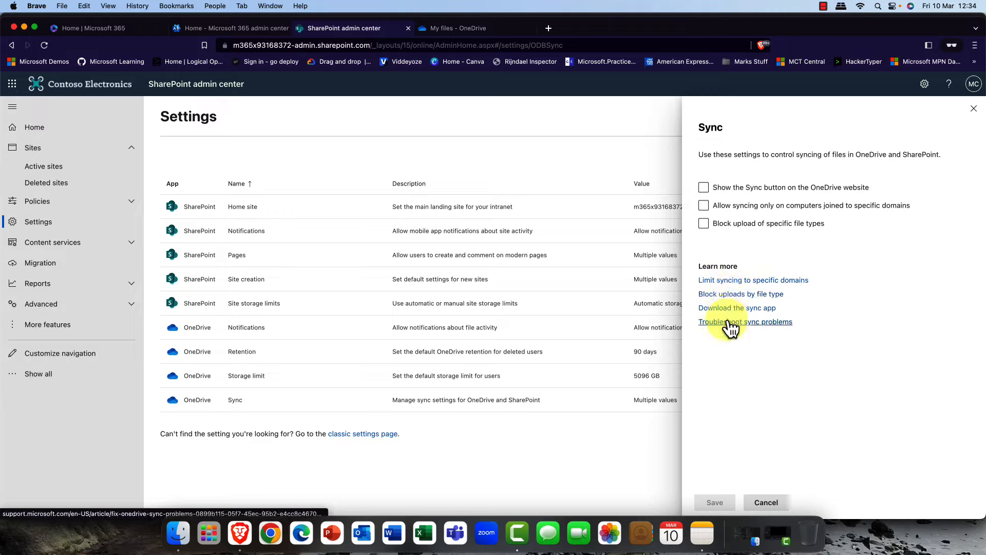
# - View the help article on limiting syncing to specific domains, and close it and the sync settings without saving
pyautogui.click(724, 281)
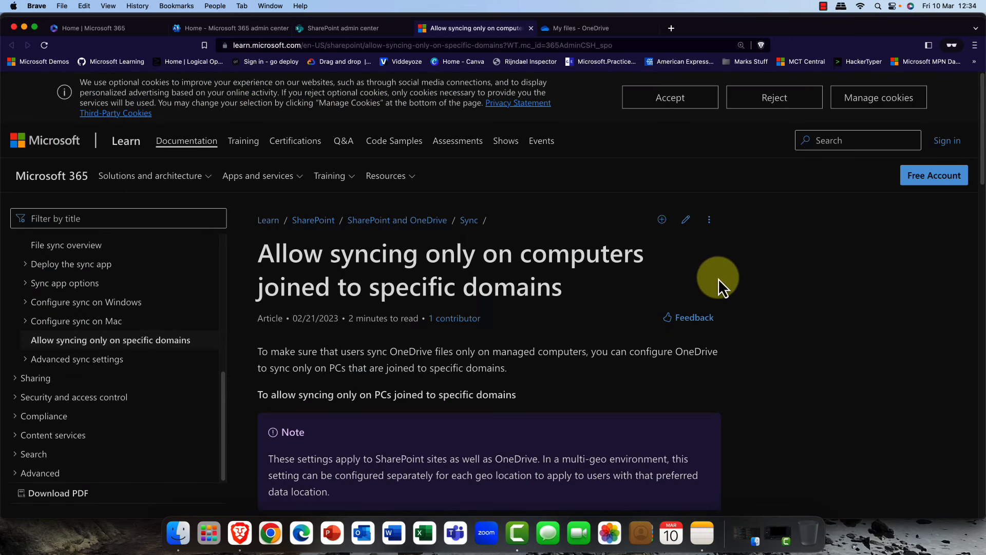
pyautogui.click(531, 27)
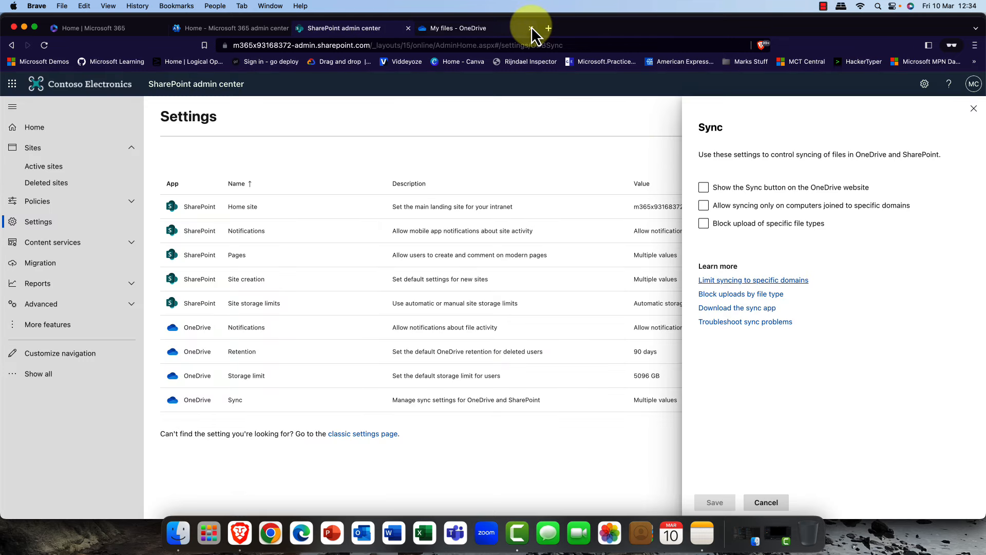
pyautogui.click(973, 109)
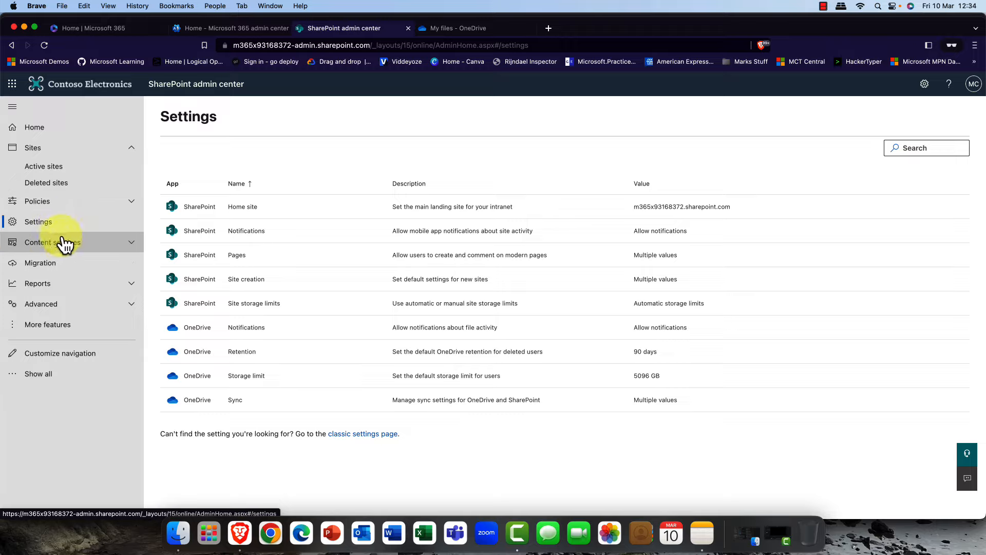
# - Review the content services reports in the SharePoint admin center, including term store operations, term store composition, and open and closed term sets
pyautogui.click(61, 280)
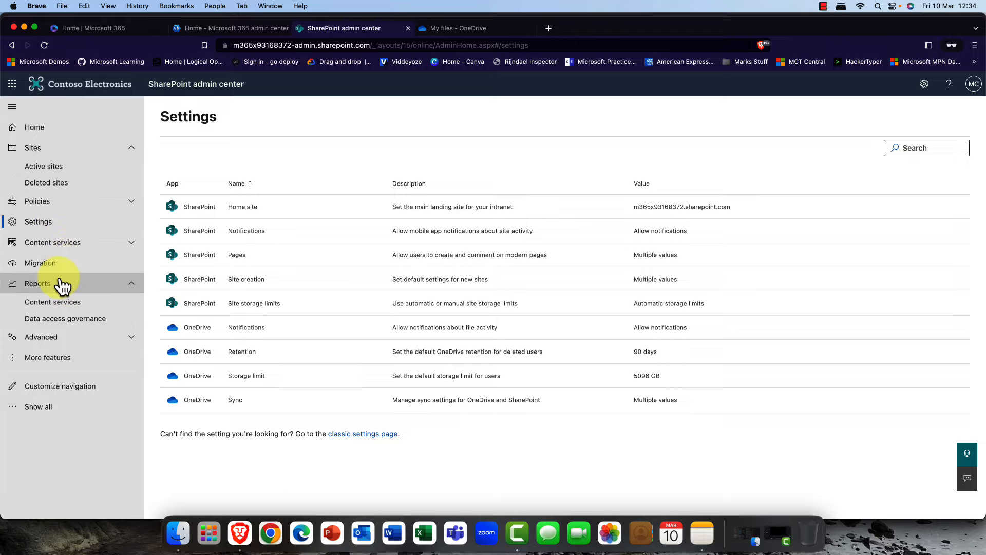
pyautogui.click(60, 306)
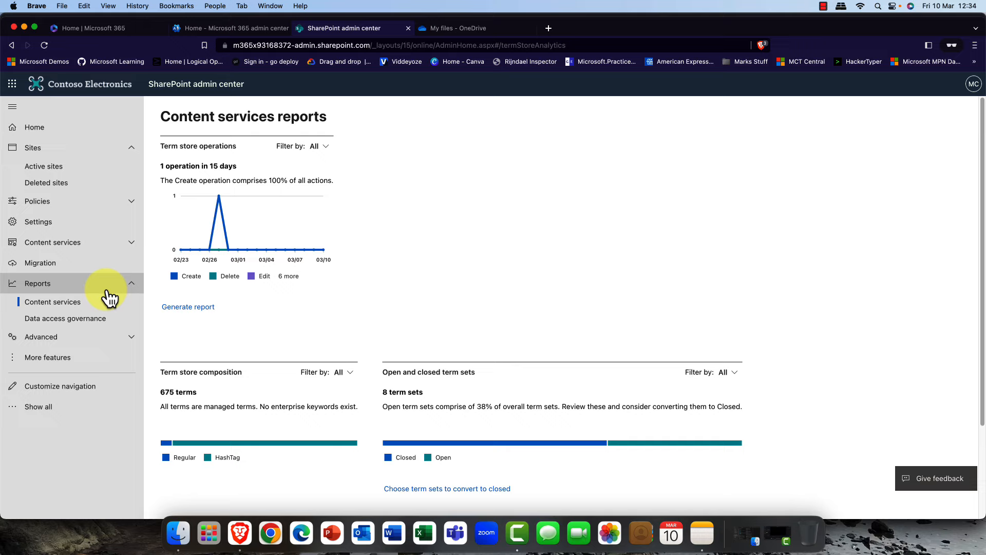
pyautogui.scroll(-3, 259, 332)
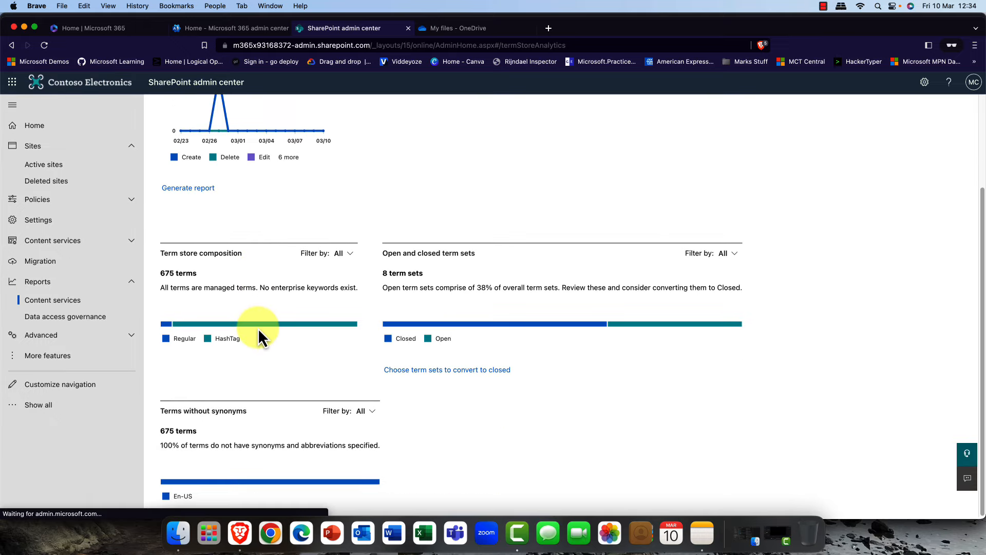
pyautogui.scroll(1, 258, 328)
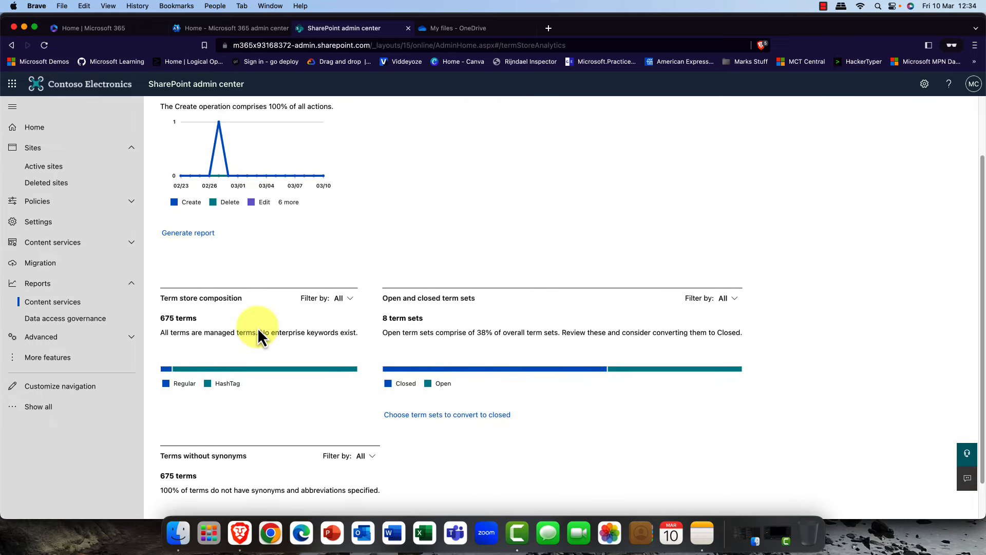
# - View the data access governance reports for sharing links and for sensitivity labels applied to files
pyautogui.click(75, 324)
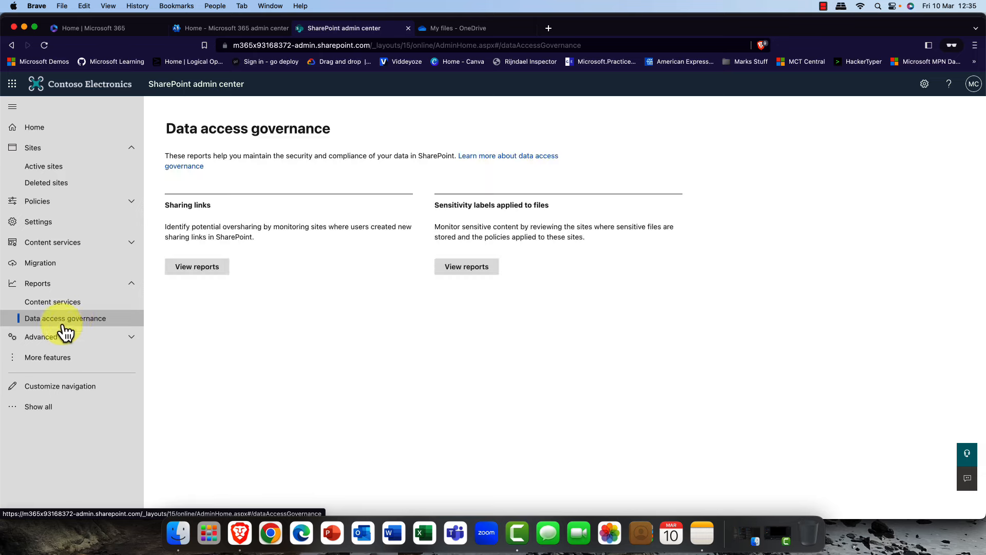
pyautogui.click(178, 273)
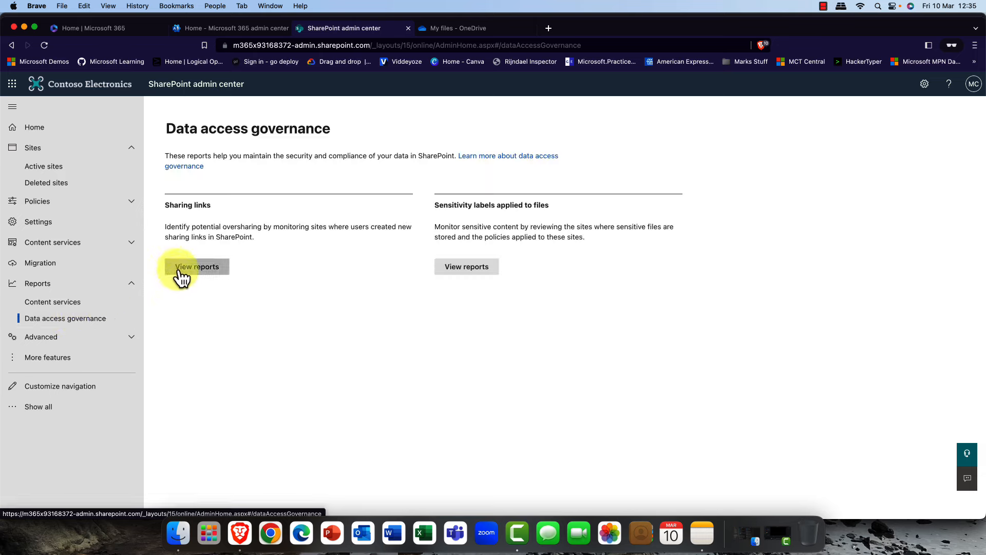
pyautogui.click(465, 269)
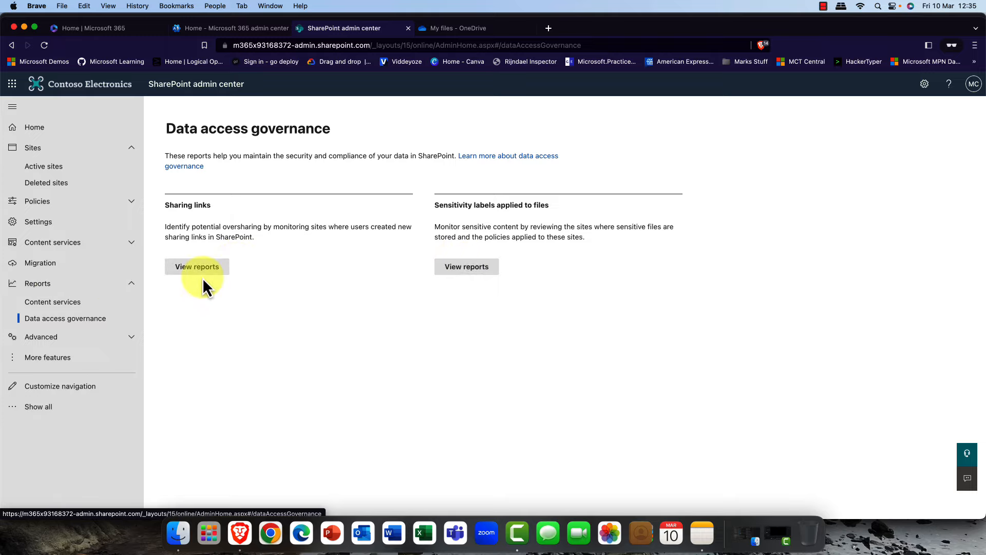
pyautogui.click(458, 266)
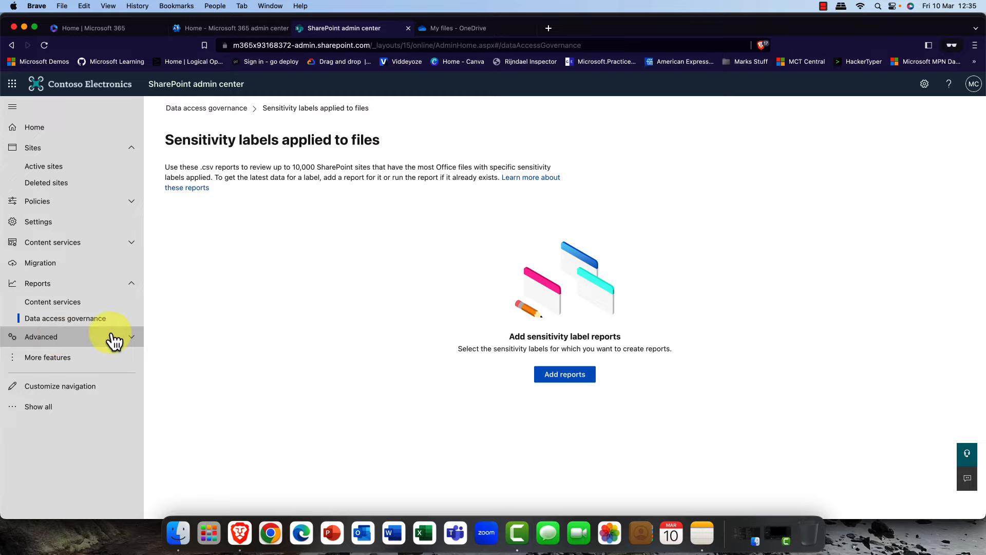
# - Collapse the Reports section of the navigation and expand the Advanced section to show its API access entry
pyautogui.click(130, 283)
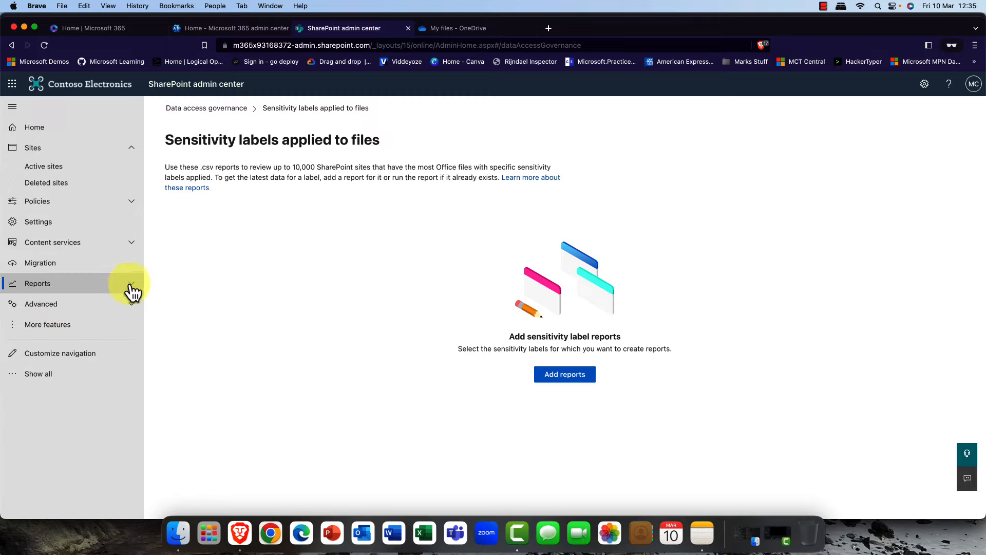
pyautogui.click(136, 304)
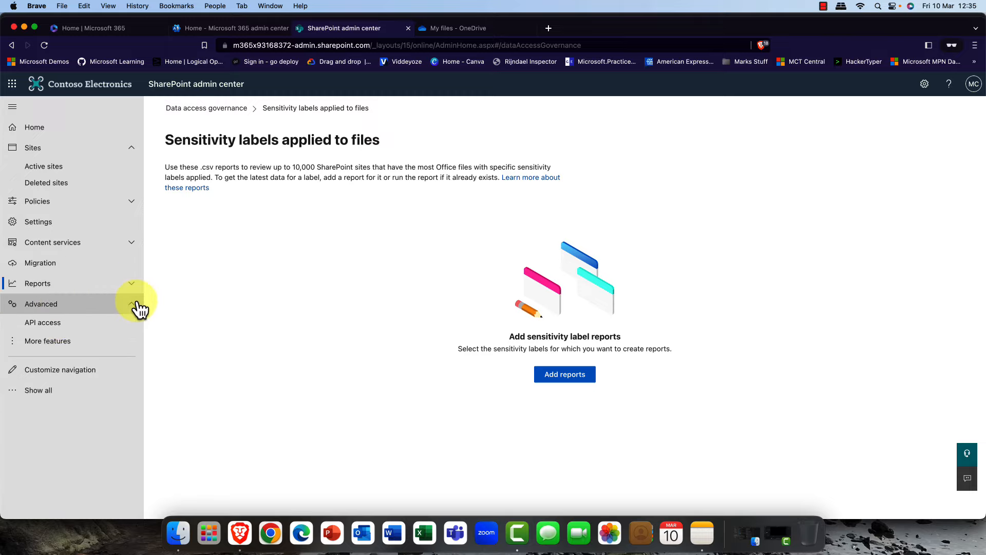